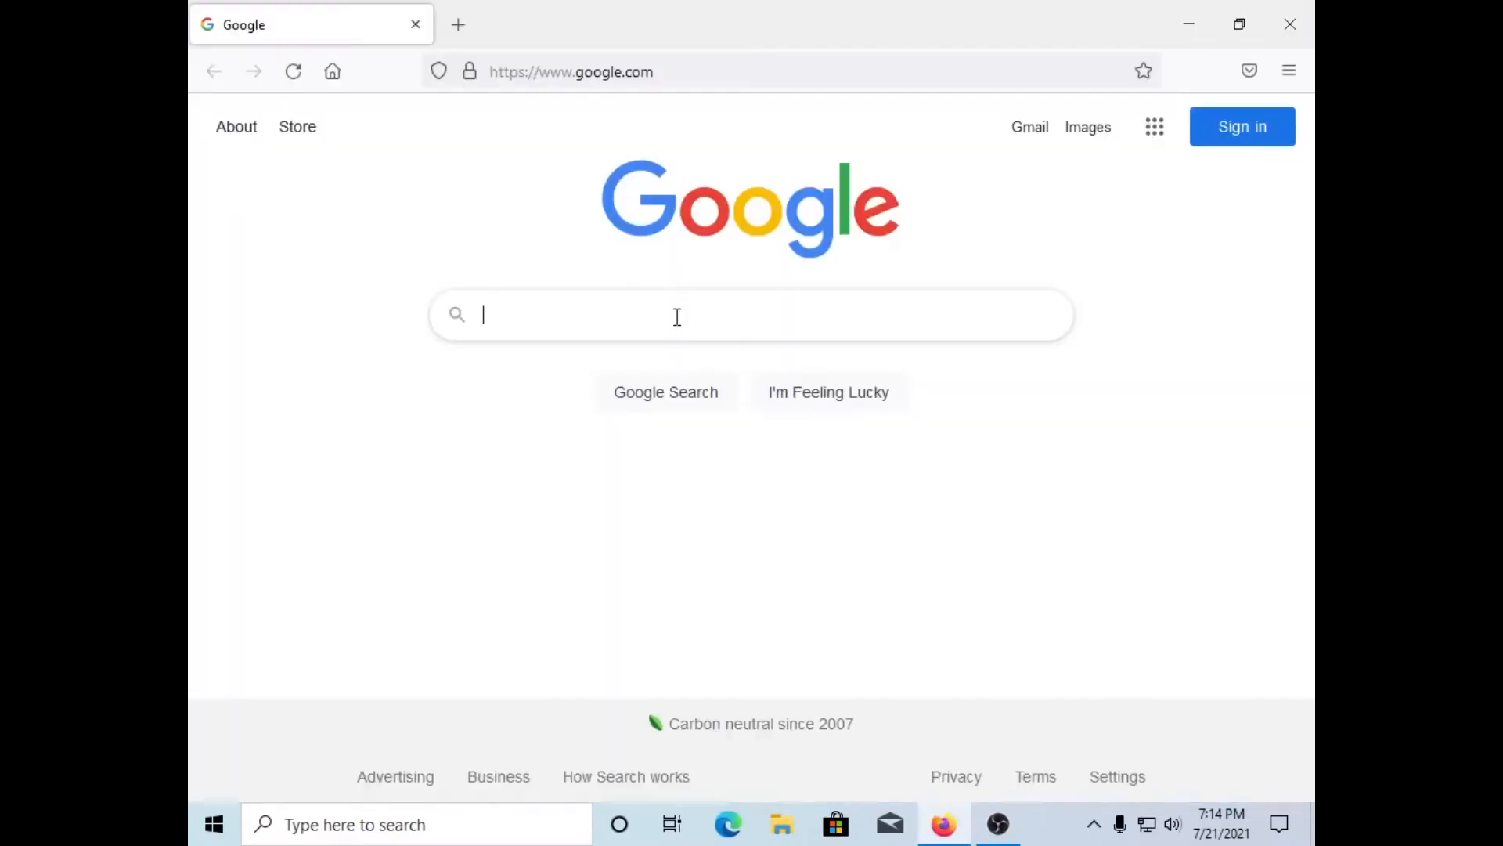
# Step: Search Google for 'vmware install player 16' and scroll down to the VMware result
pyautogui.click(673, 316)
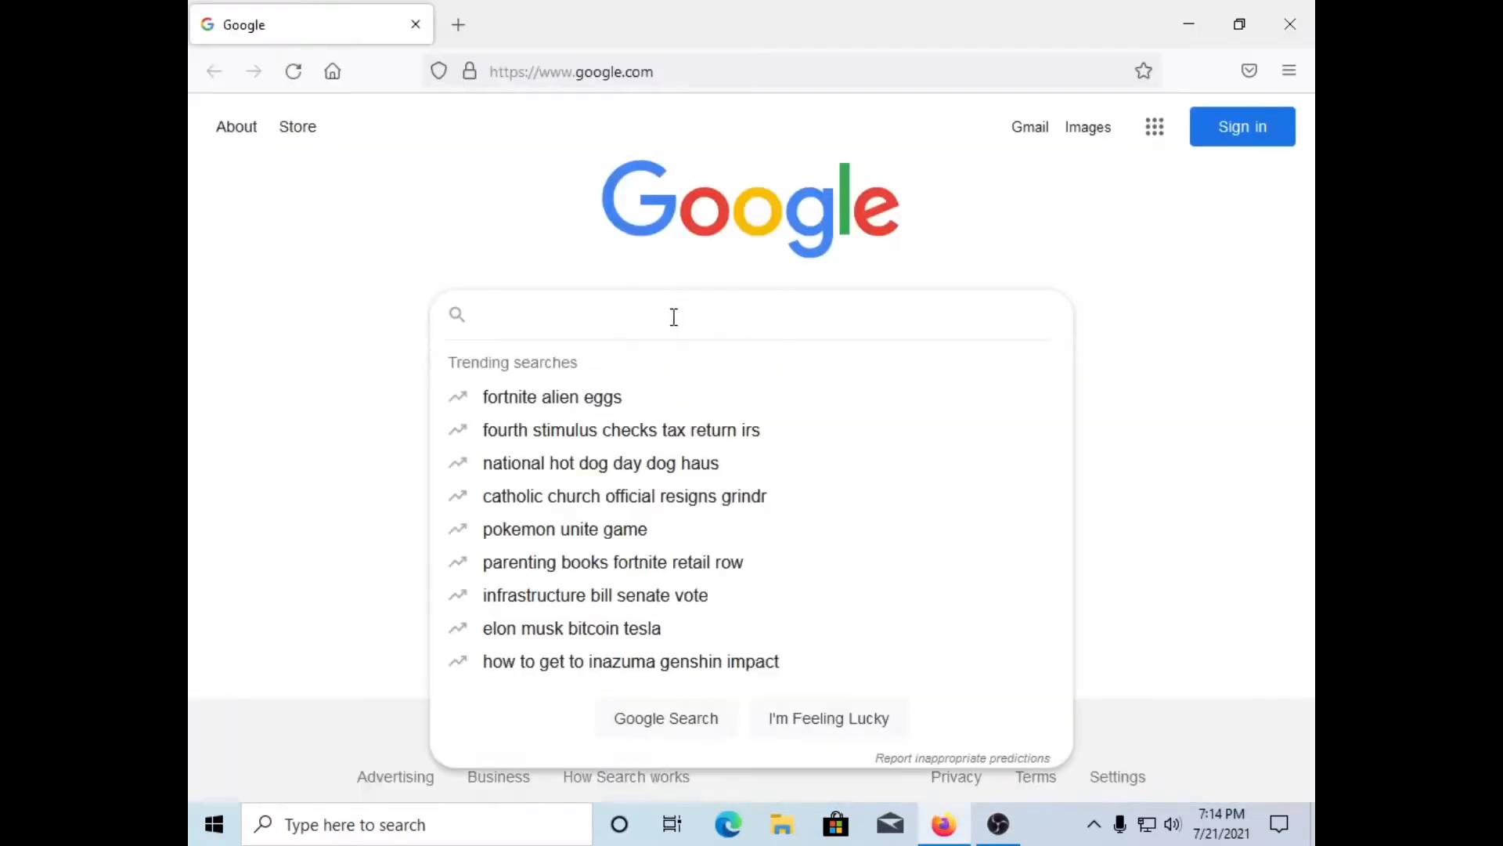
pyautogui.write('vm')
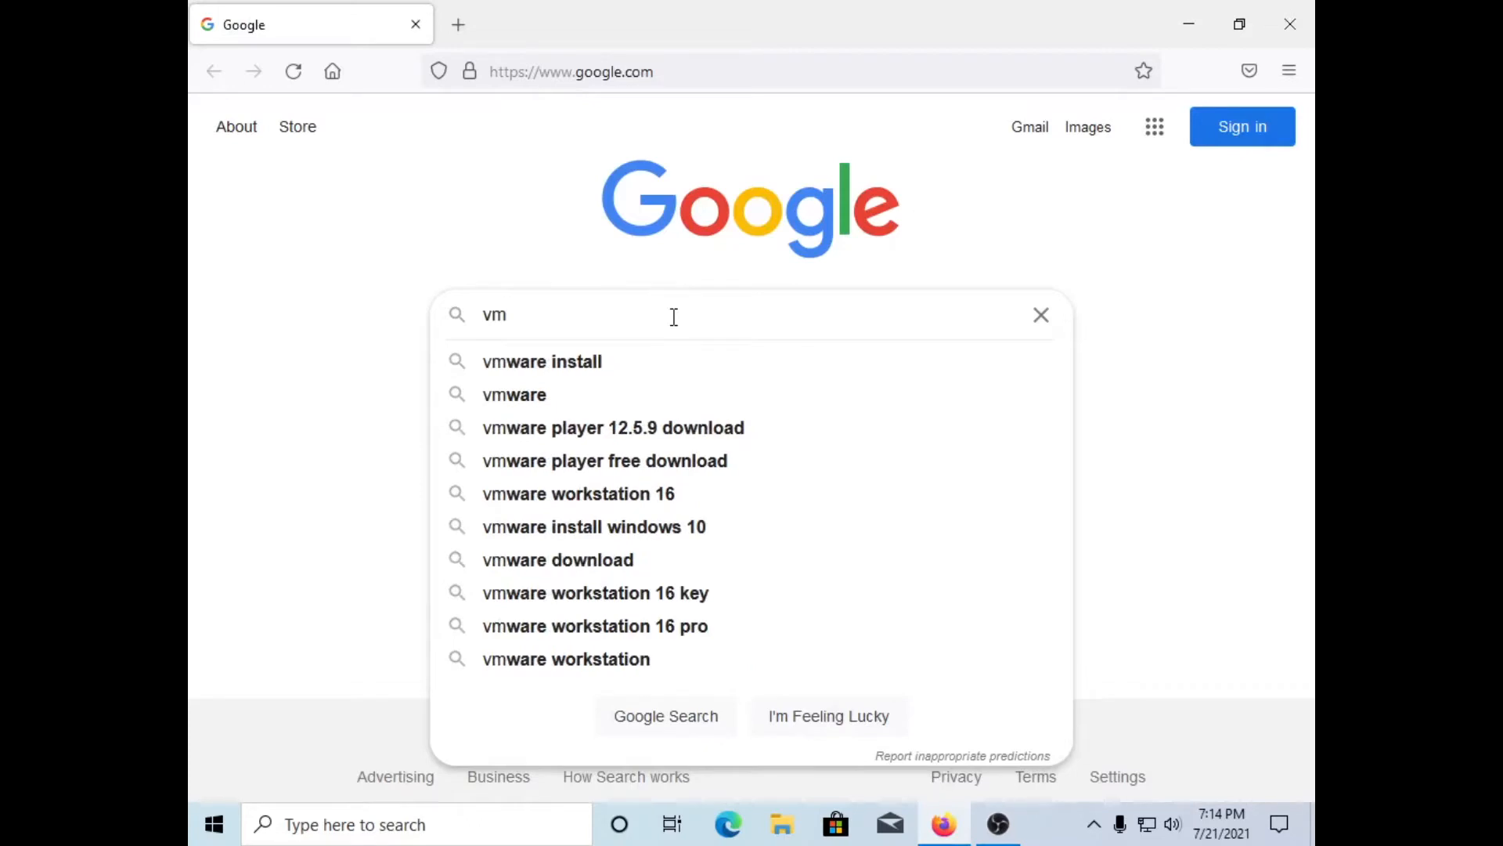
pyautogui.write(' w')
pyautogui.press('BackSpace')
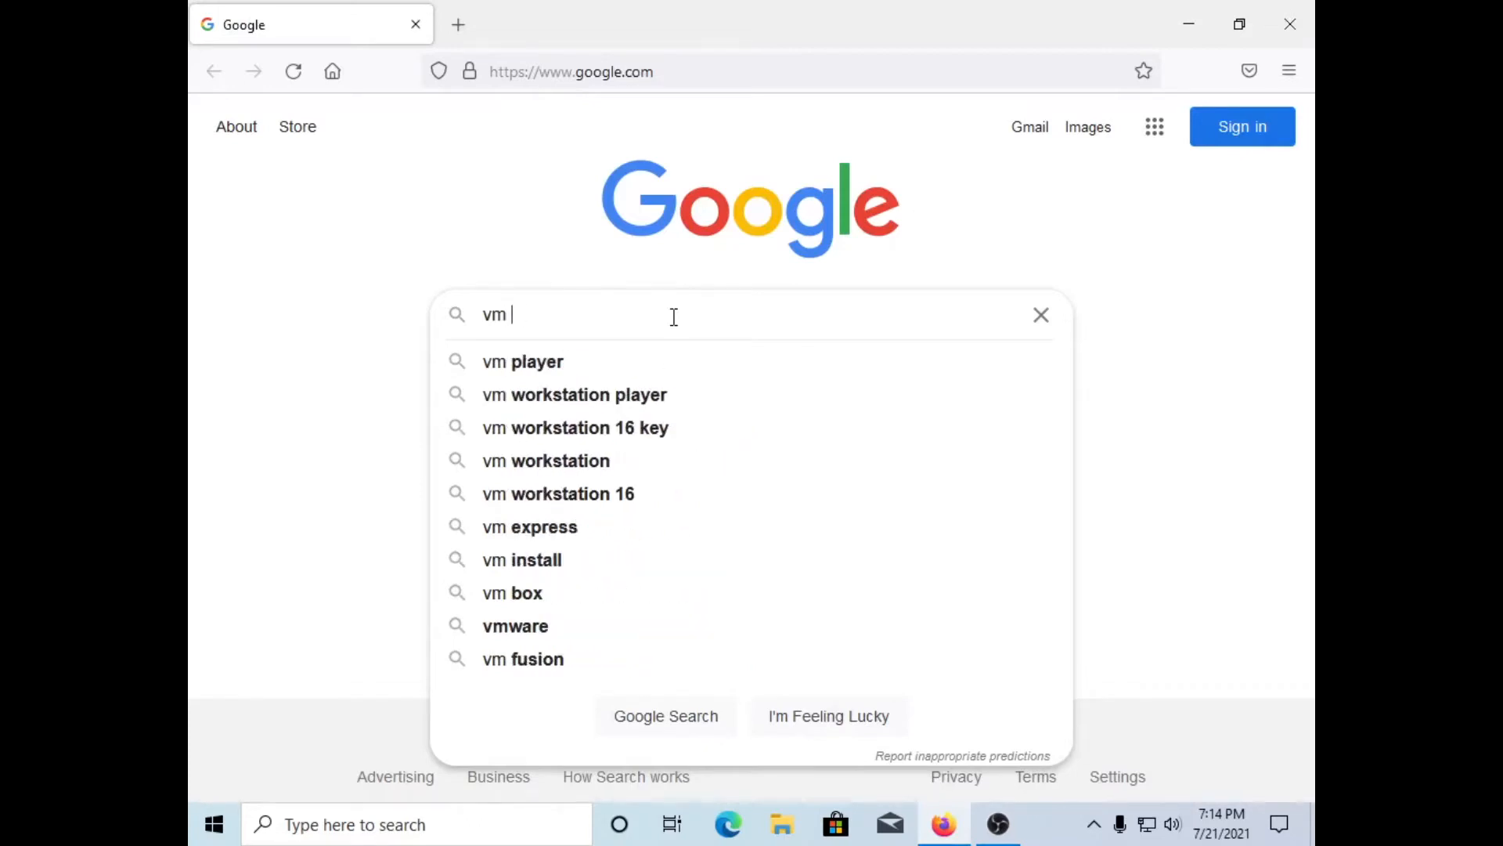
pyautogui.press('BackSpace')
pyautogui.write('ware inst')
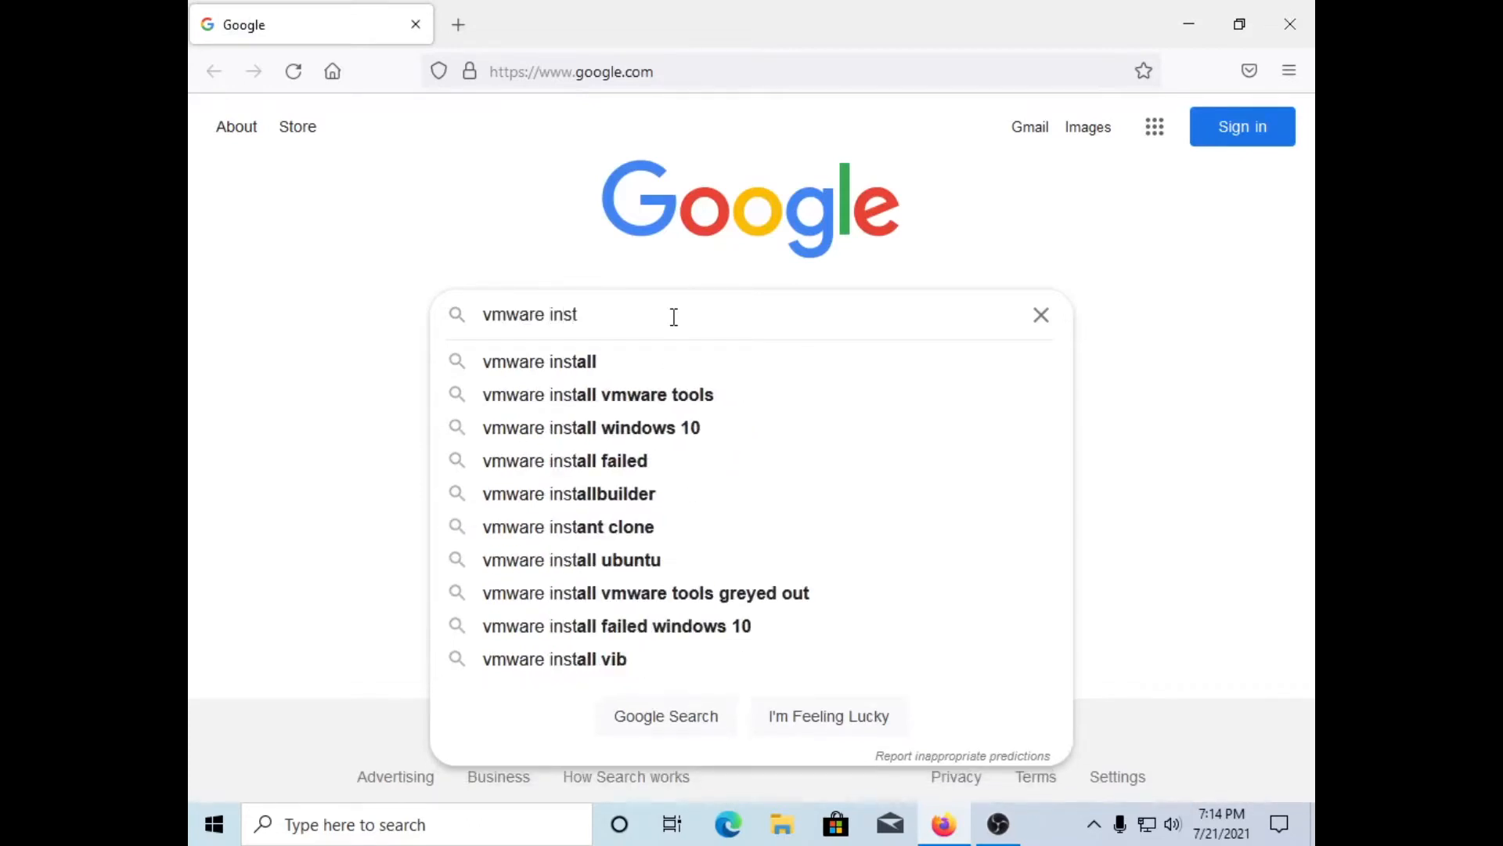
pyautogui.write('all pla')
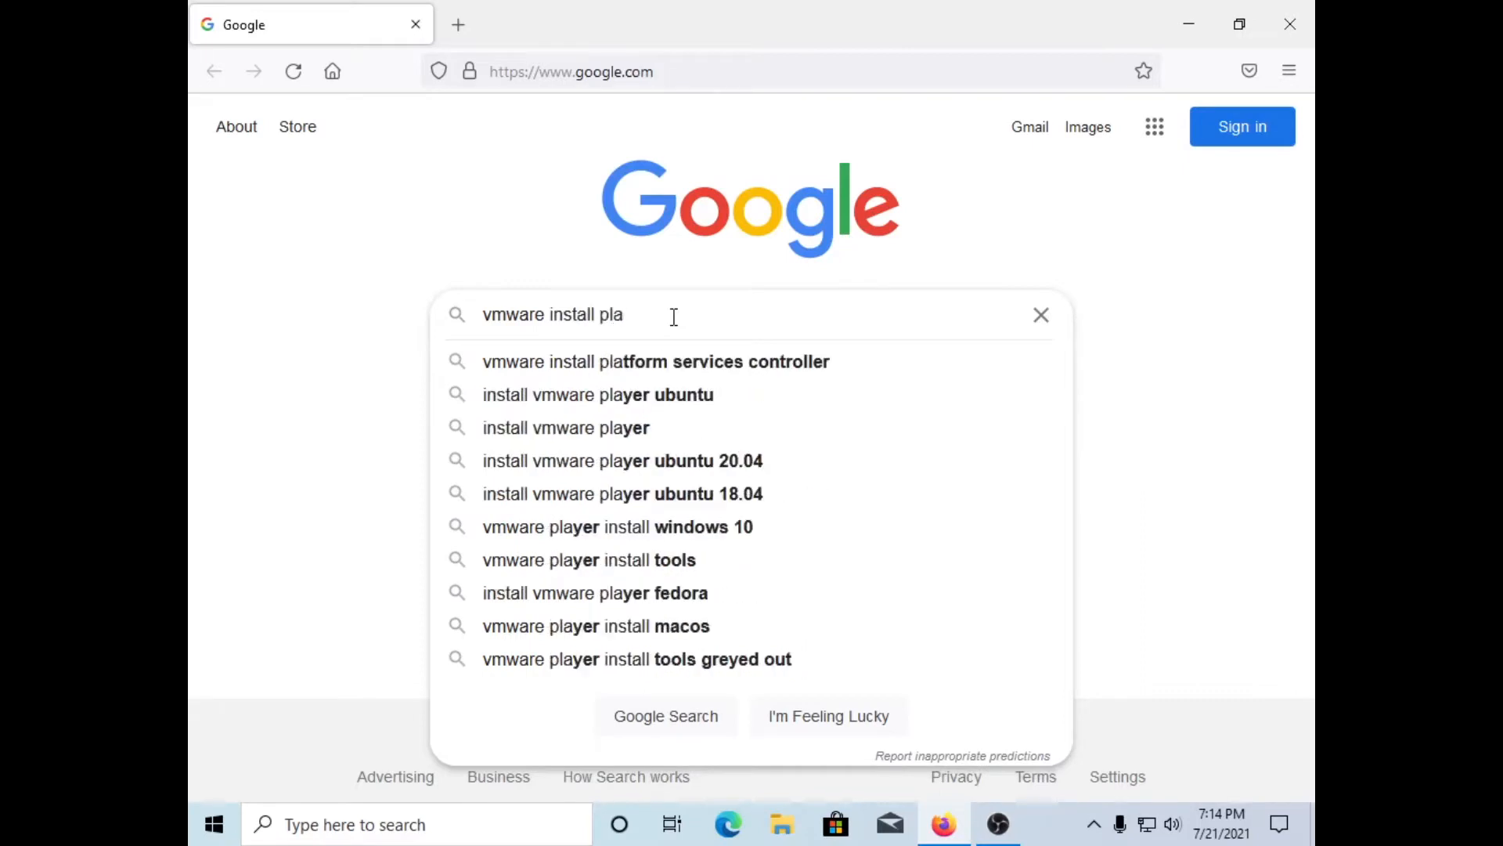
pyautogui.write('yer 16')
pyautogui.press('Return')
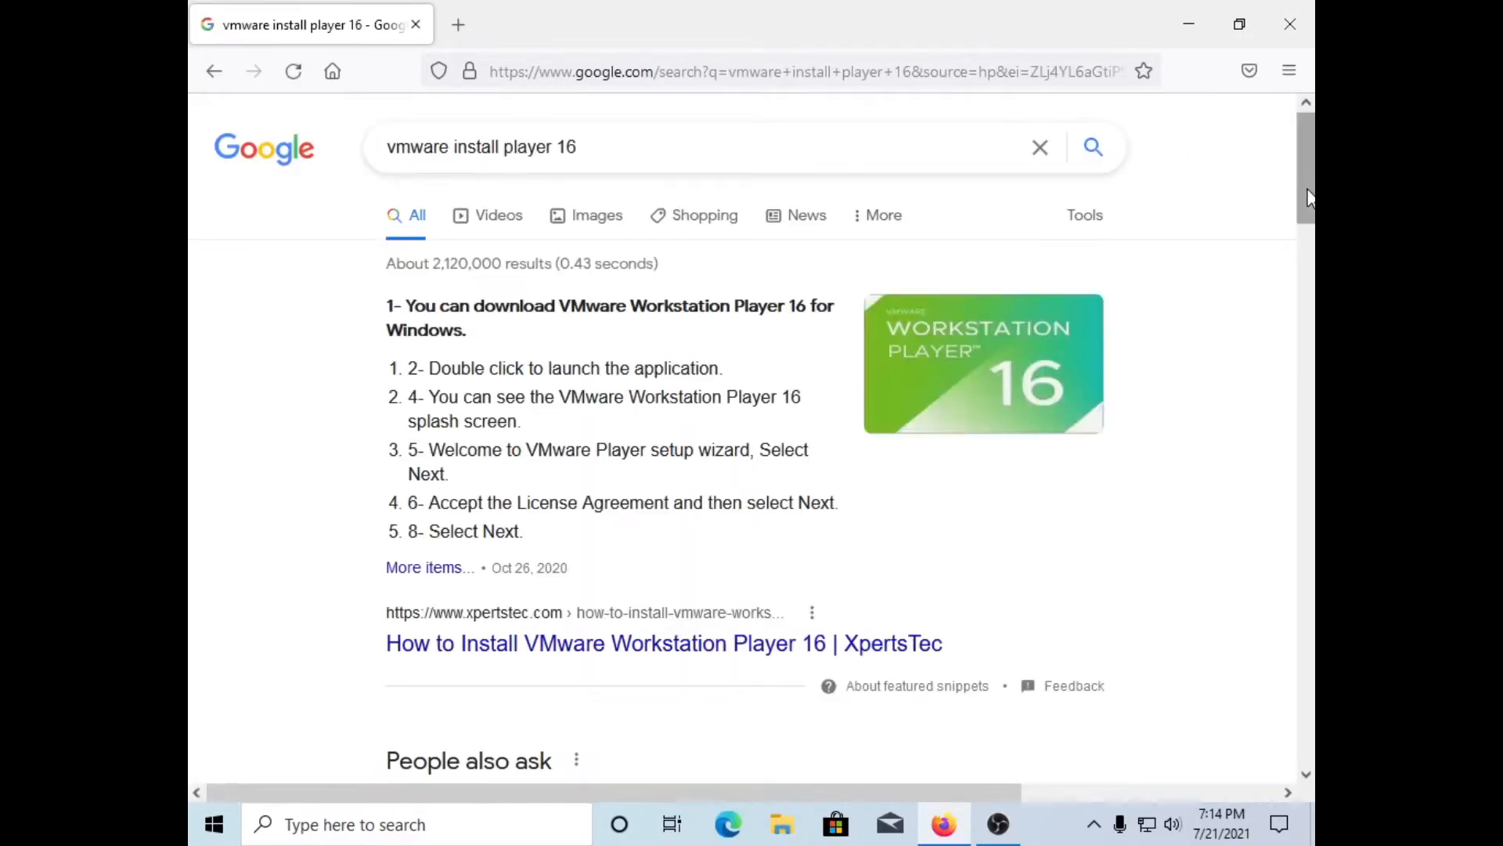
pyautogui.moveTo(1307, 194); pyautogui.dragTo(1313, 317)
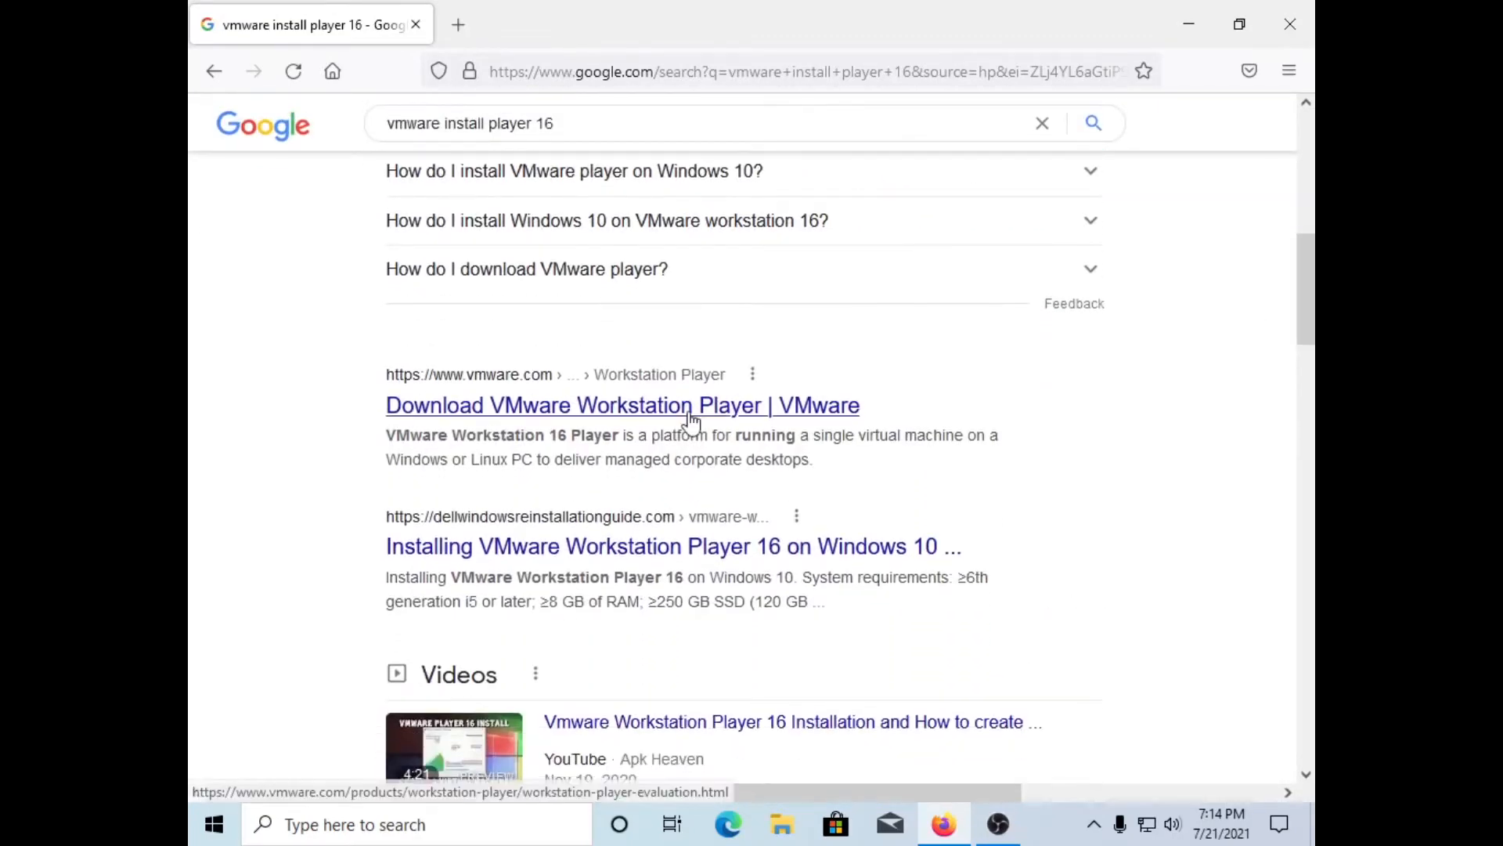
# Step: Download the Workstation 16.0 Player installer for Windows from vmware.com, save it, and run it
pyautogui.click(628, 421)
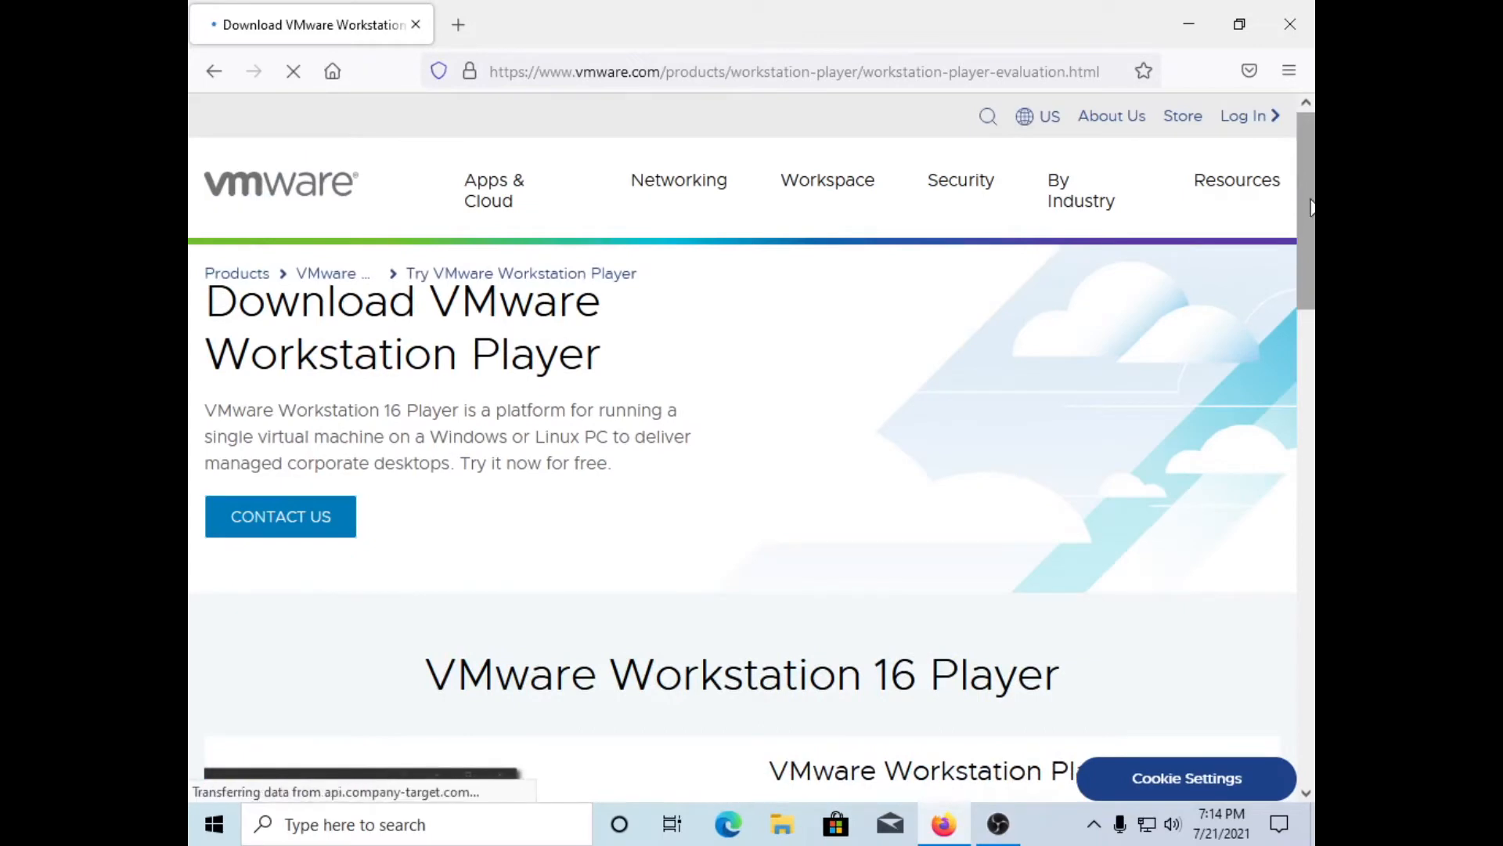
pyautogui.moveTo(1312, 201); pyautogui.dragTo(1307, 423)
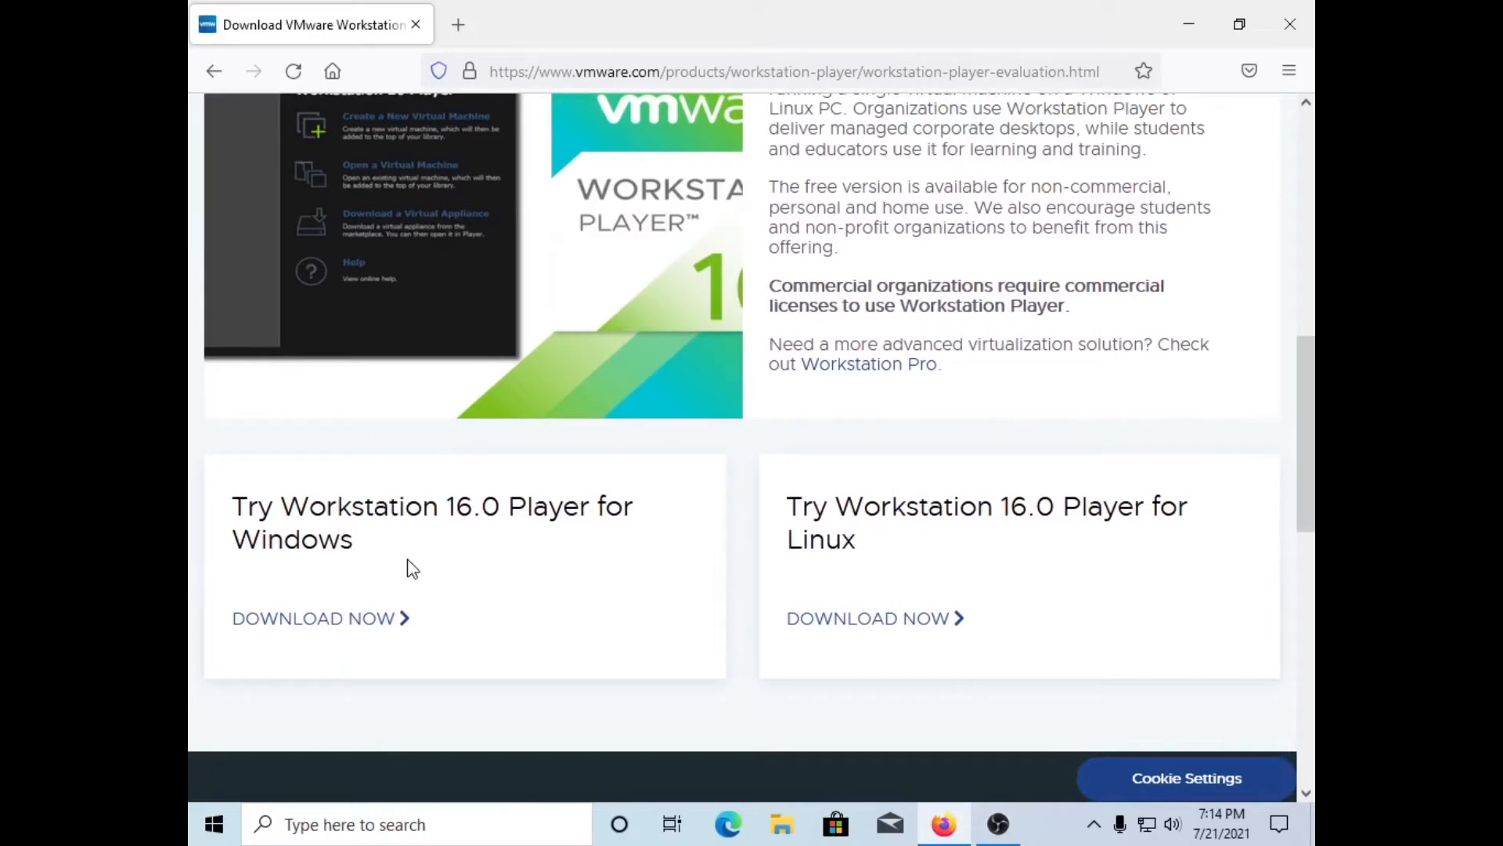
pyautogui.click(359, 626)
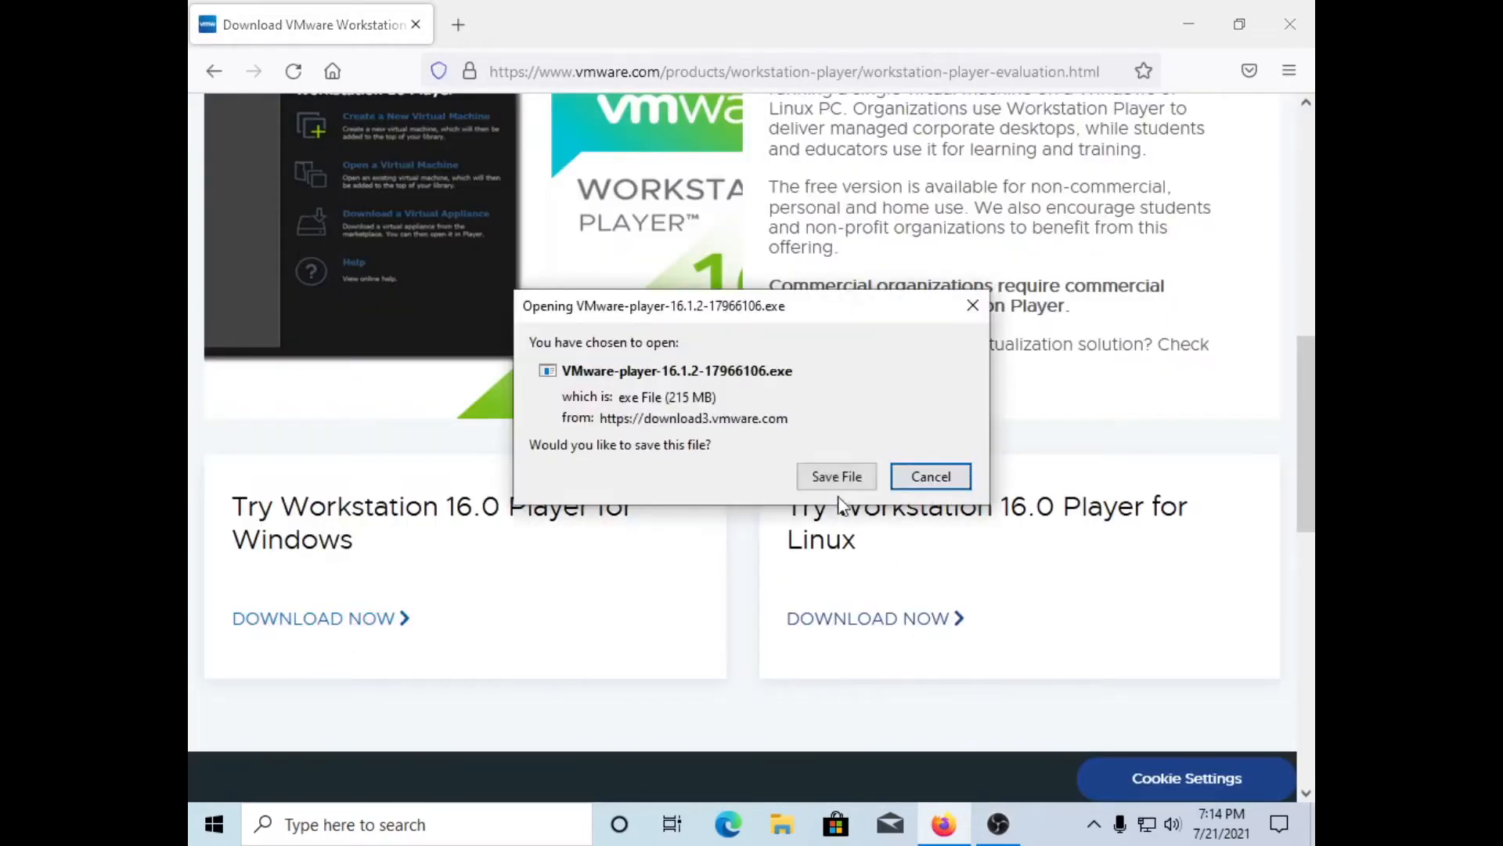
pyautogui.click(840, 479)
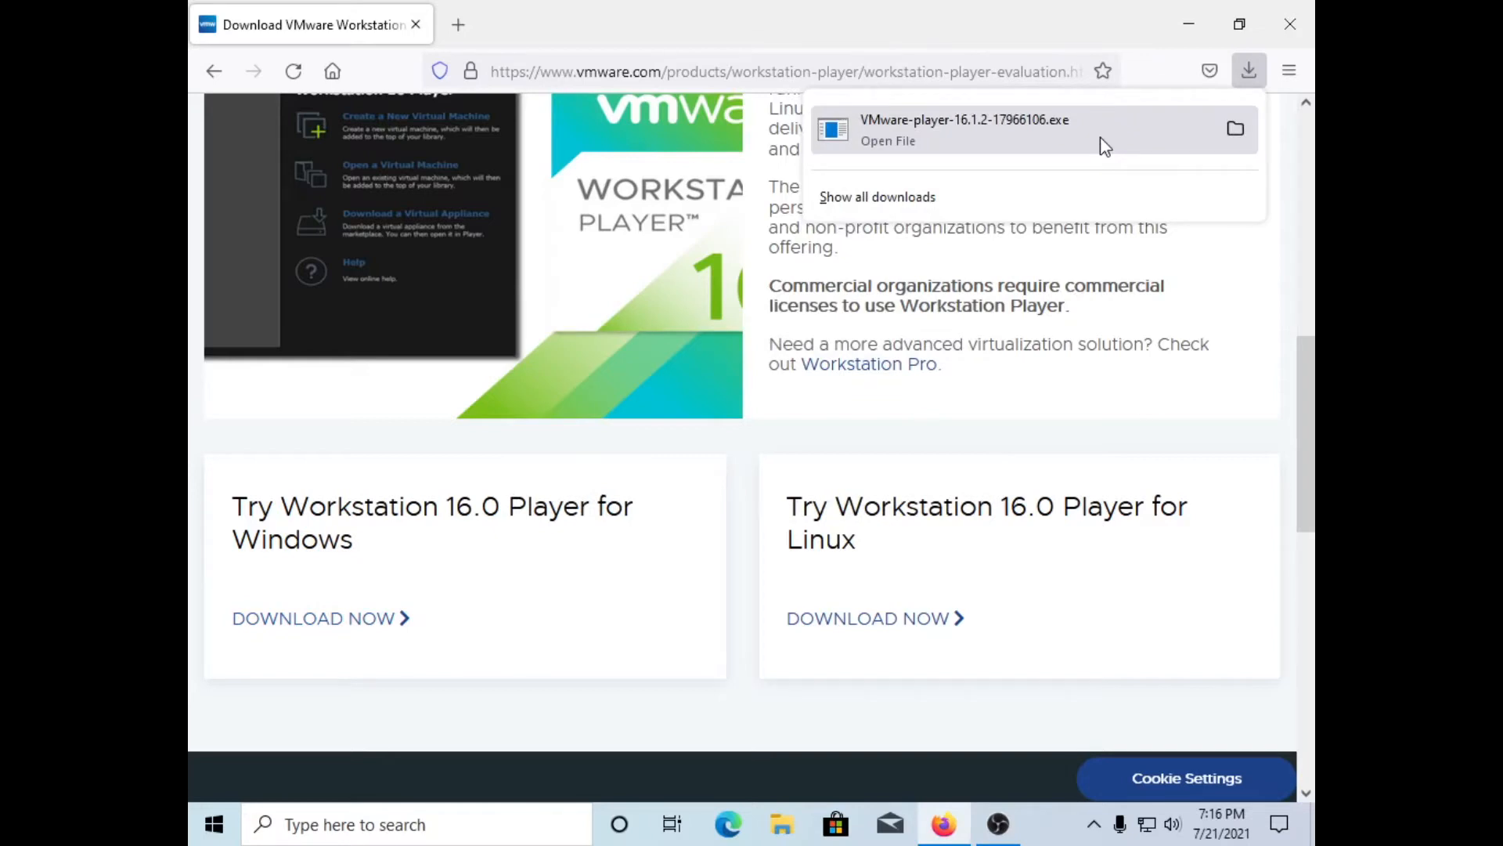
pyautogui.click(1101, 138)
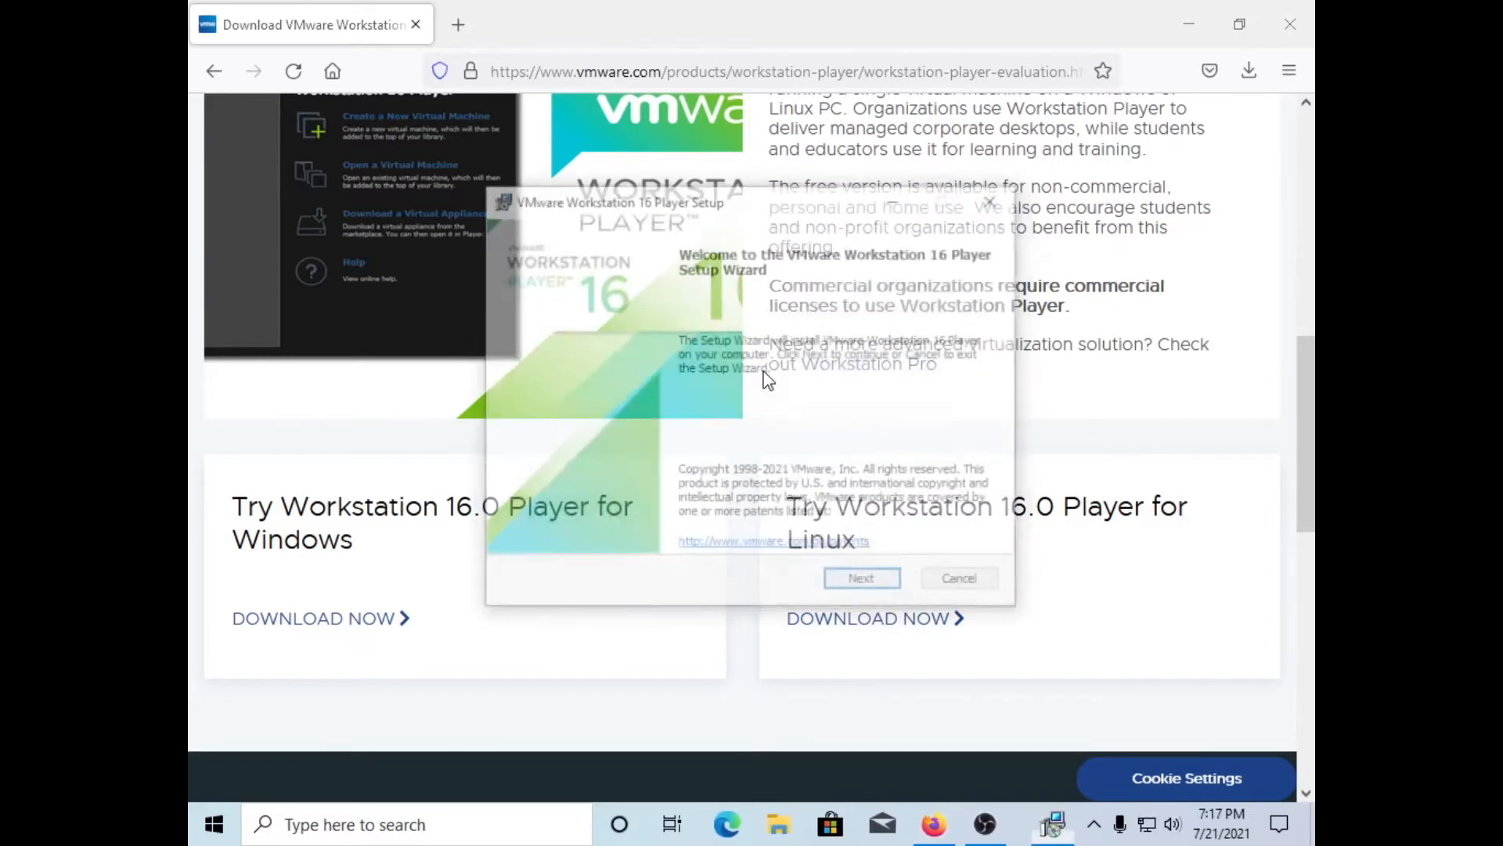
# Step: Install the Player with the licence accepted, default location, CEIP declined, and desktop and Start menu shortcuts
pyautogui.click(862, 581)
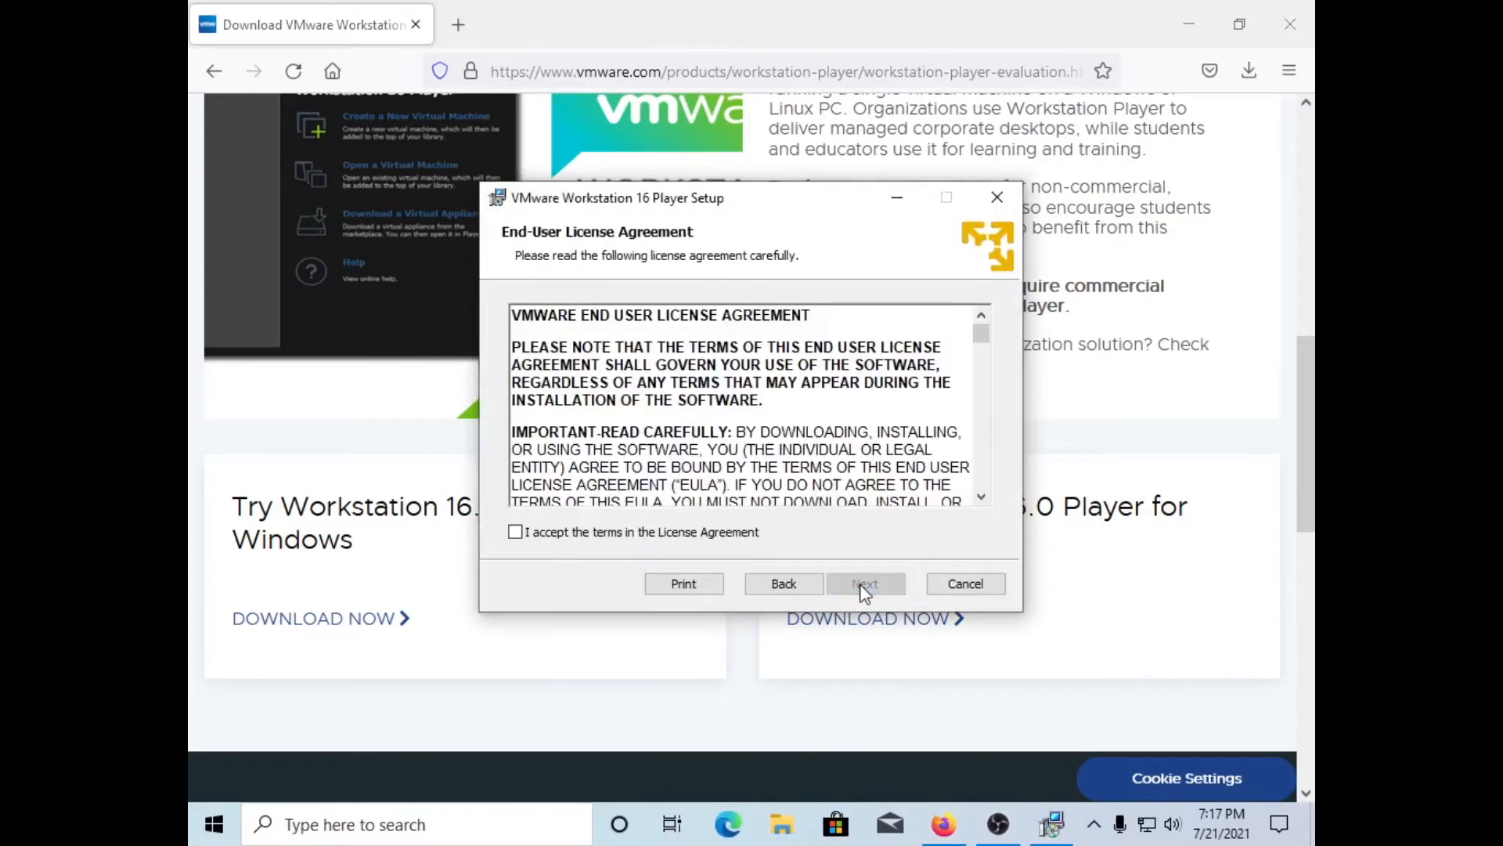
pyautogui.click(654, 533)
pyautogui.click(854, 579)
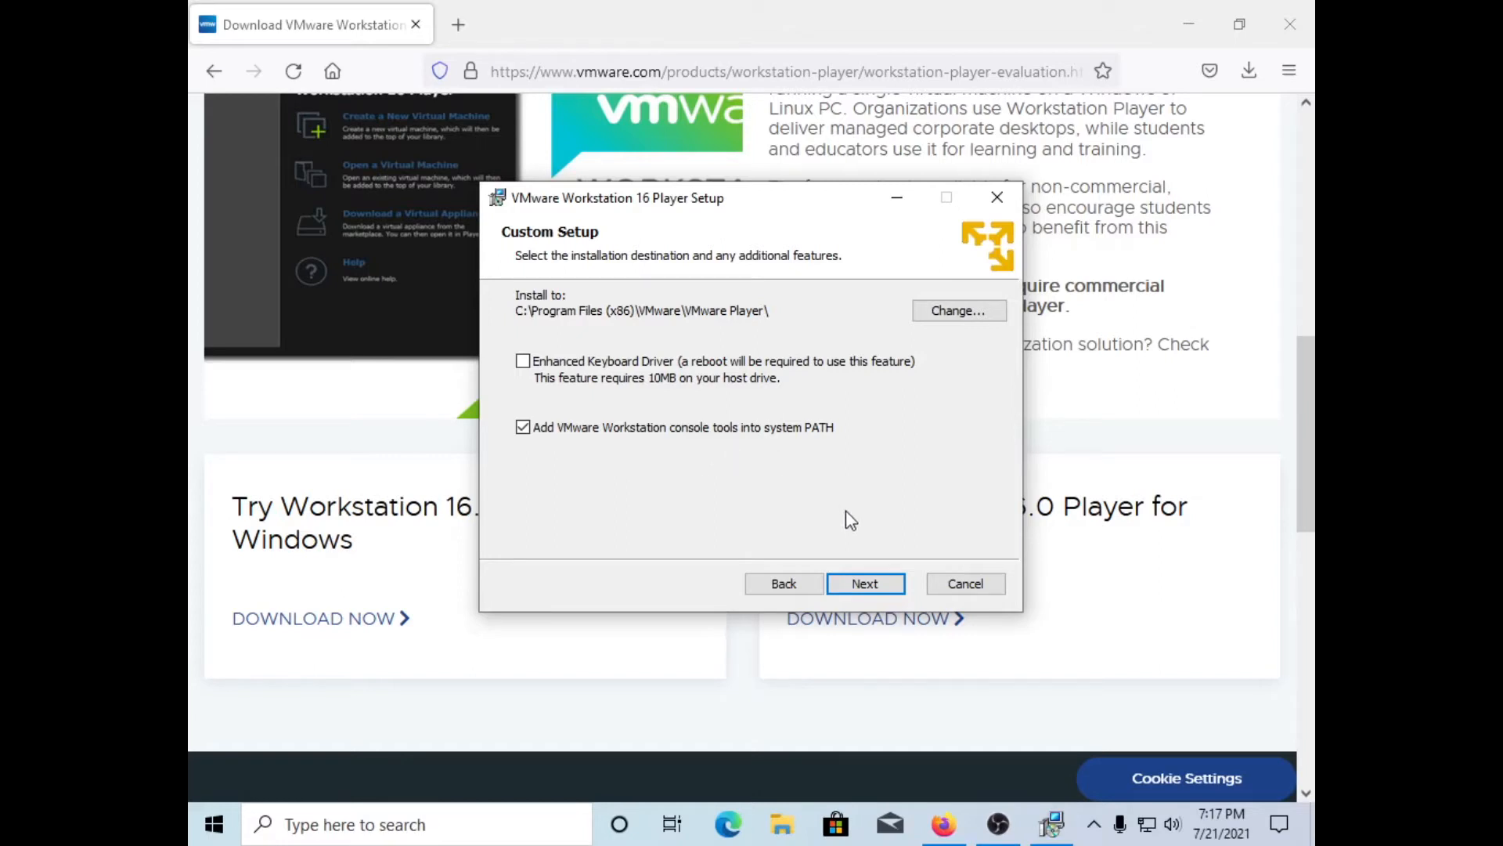
pyautogui.click(870, 582)
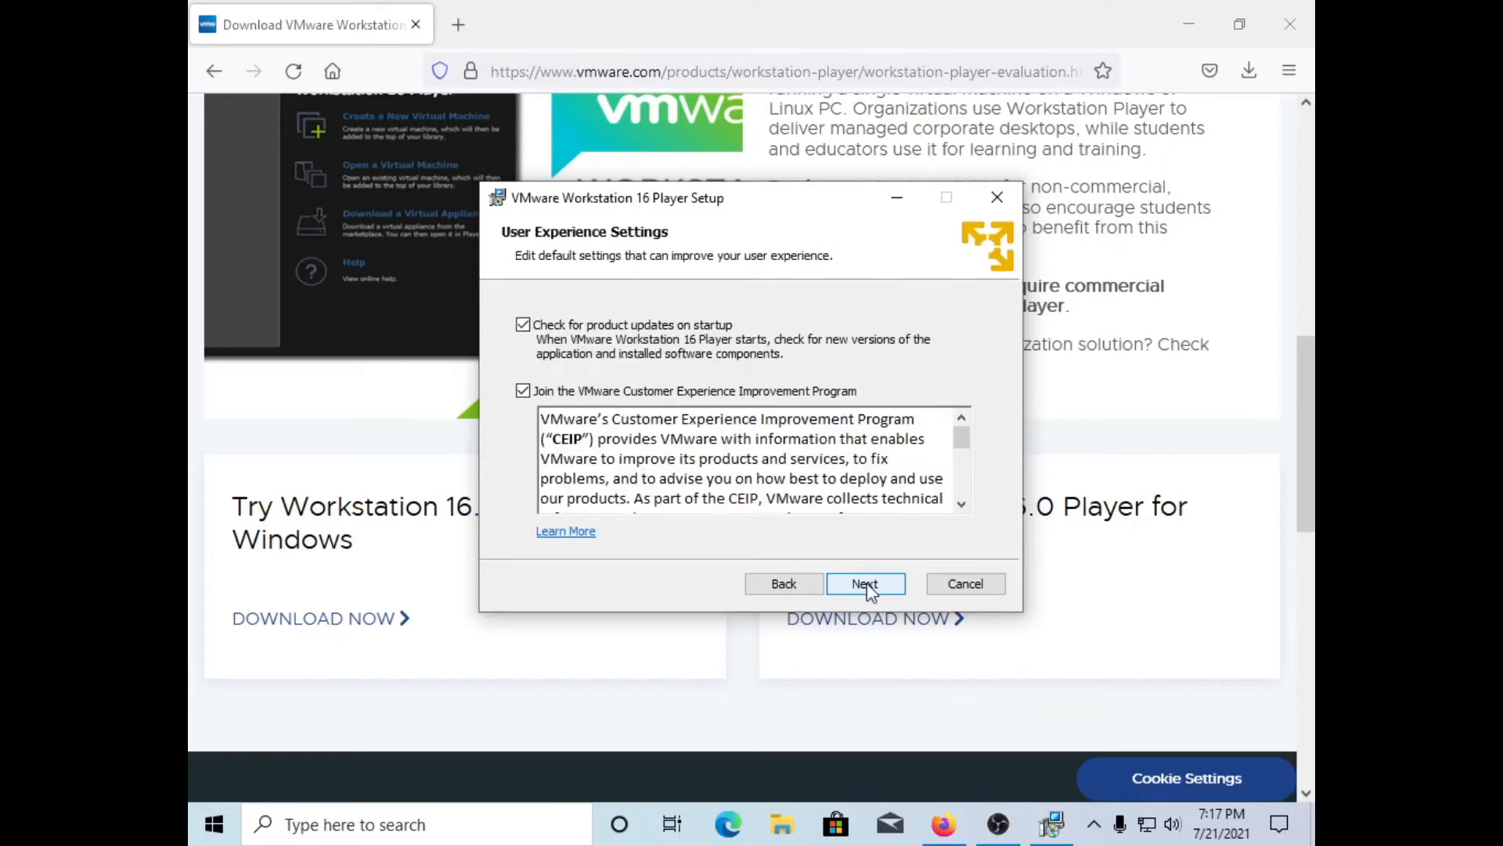
pyautogui.click(681, 392)
pyautogui.click(868, 583)
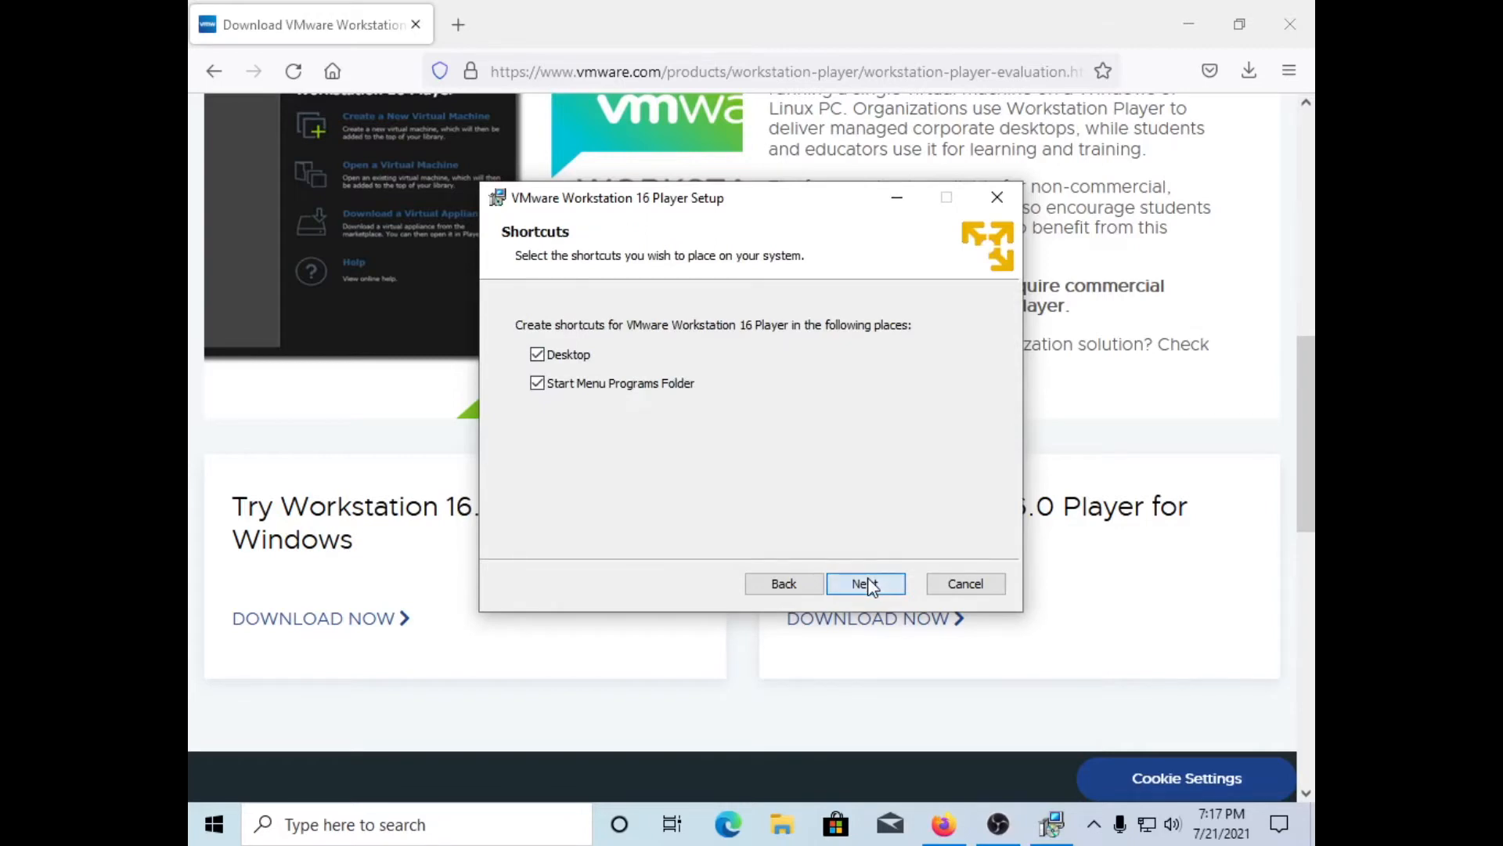
pyautogui.click(868, 580)
pyautogui.click(867, 582)
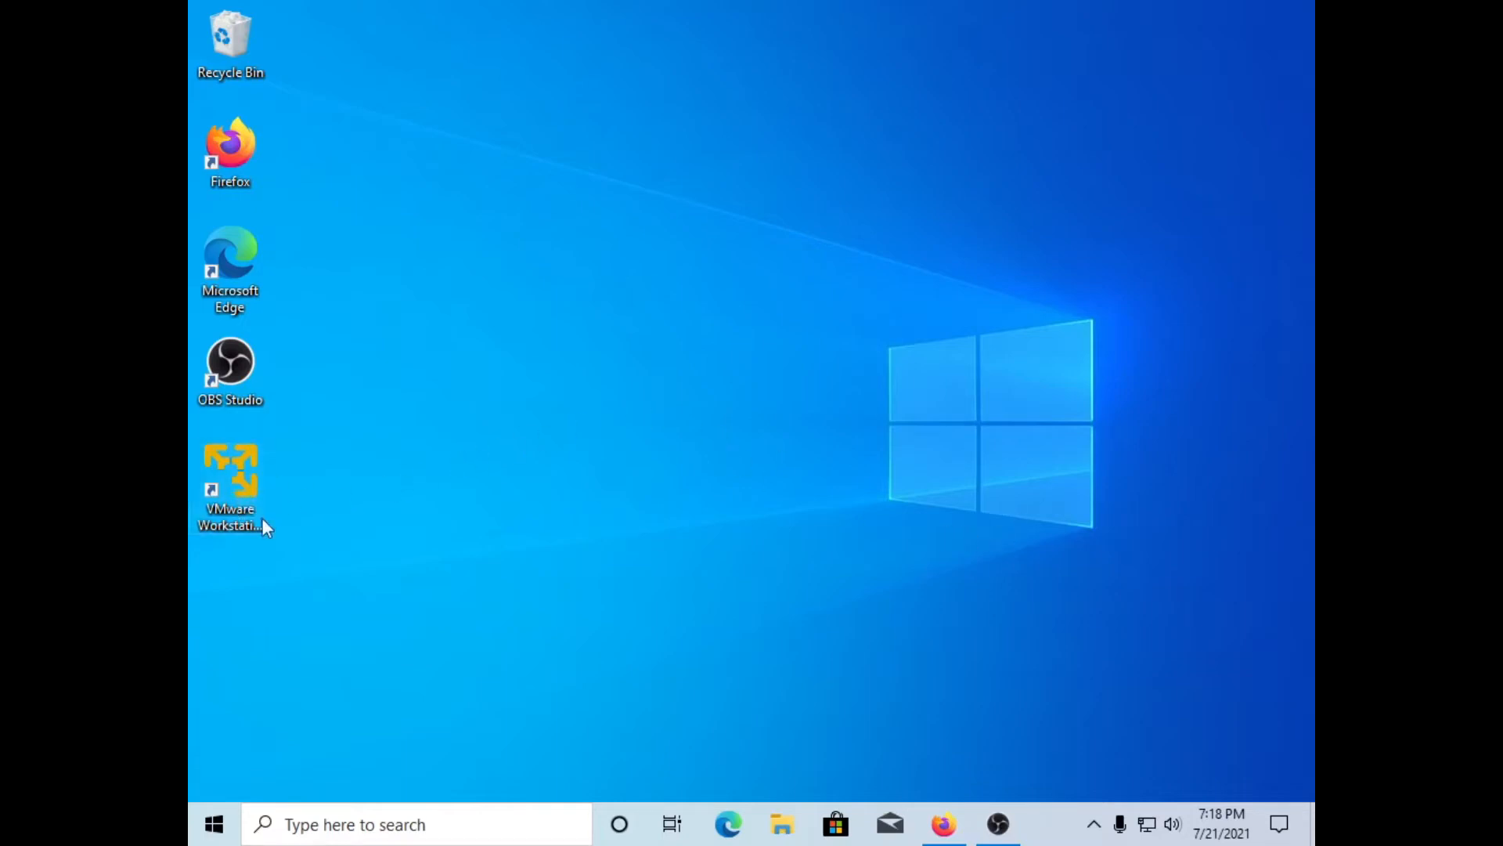
# Step: Launch VMware Workstation from its desktop shortcut for free non-commercial use and enlarge the window
pyautogui.click(249, 472)
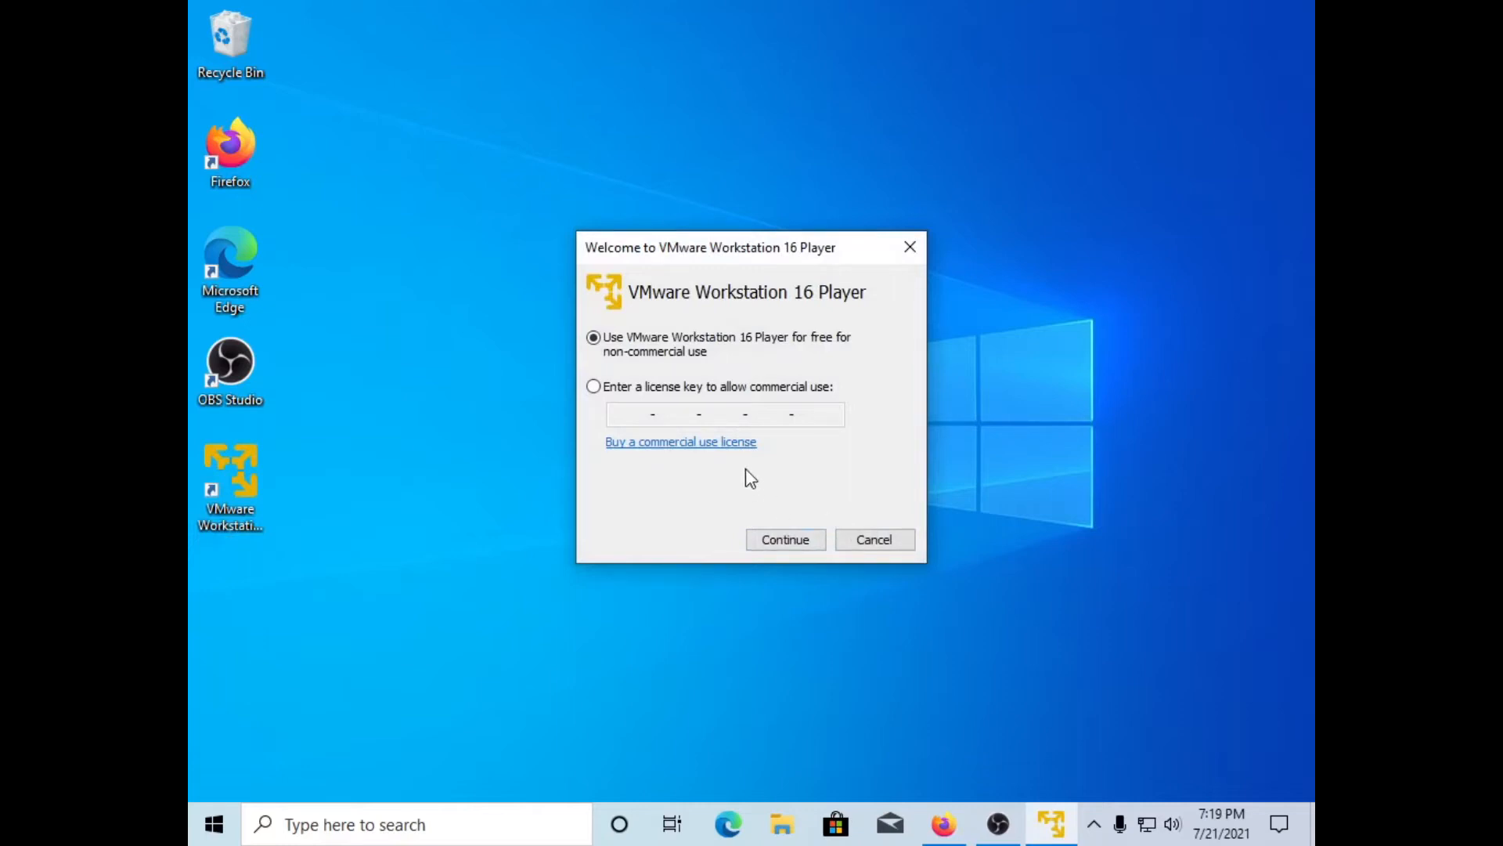
pyautogui.click(796, 540)
pyautogui.click(794, 543)
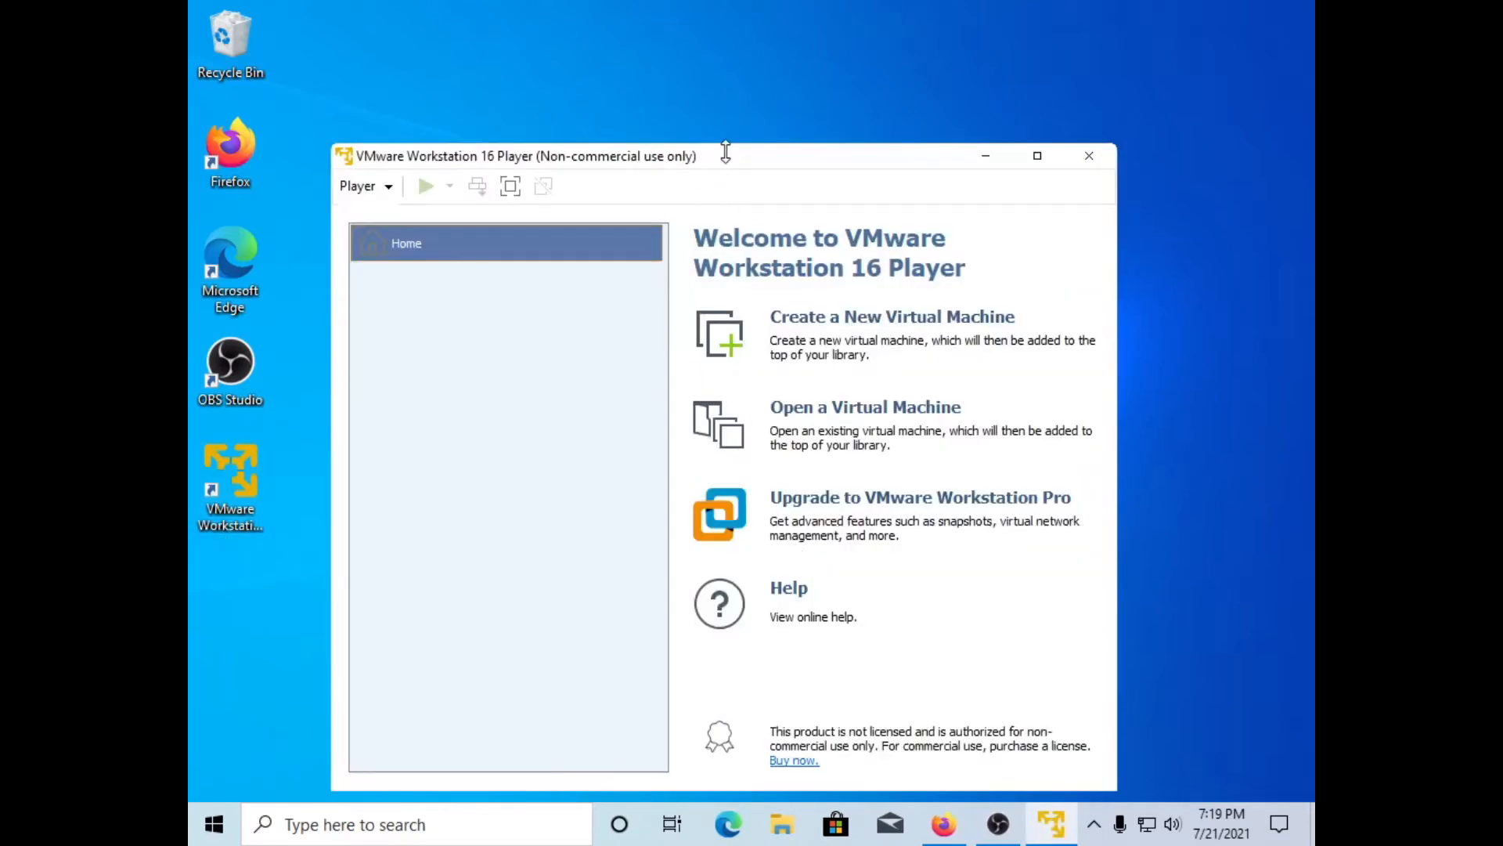
pyautogui.moveTo(726, 145); pyautogui.dragTo(727, 78)
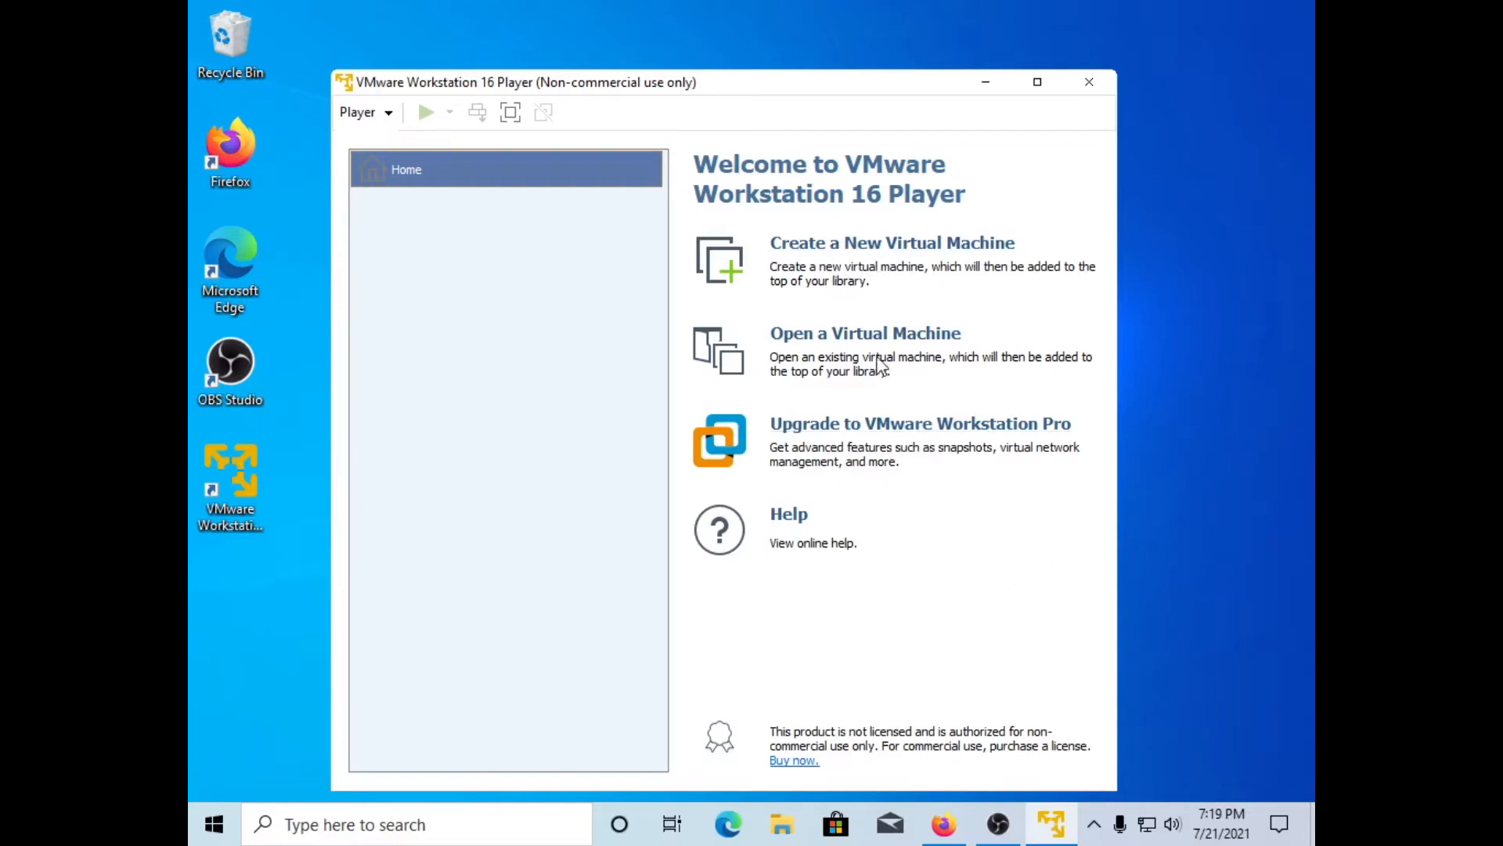
# Step: Cancel the New Virtual Machine wizard and switch back to Firefox's Google page
pyautogui.click(920, 266)
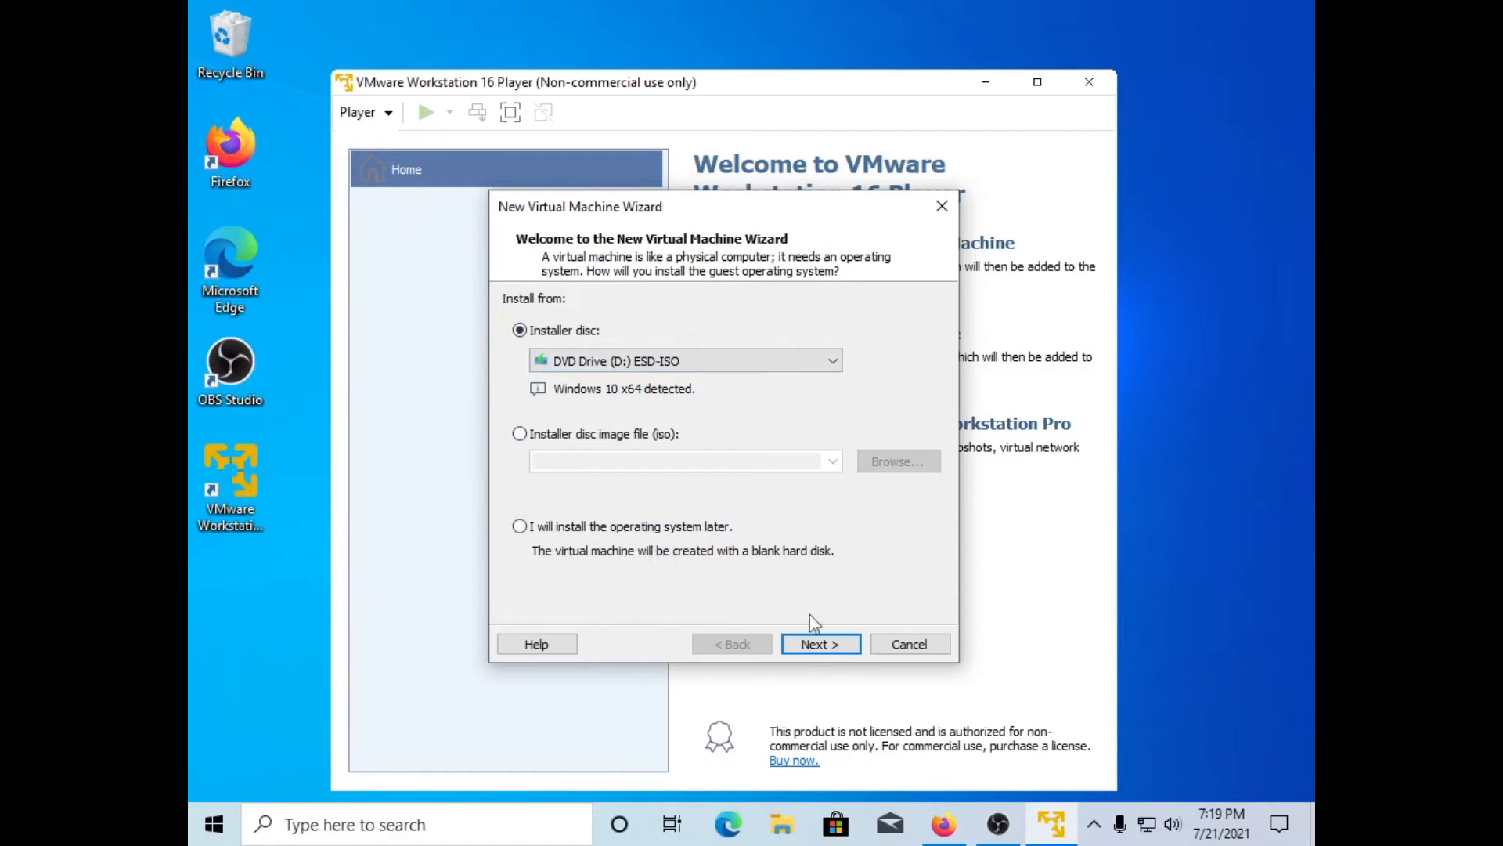
pyautogui.click(900, 643)
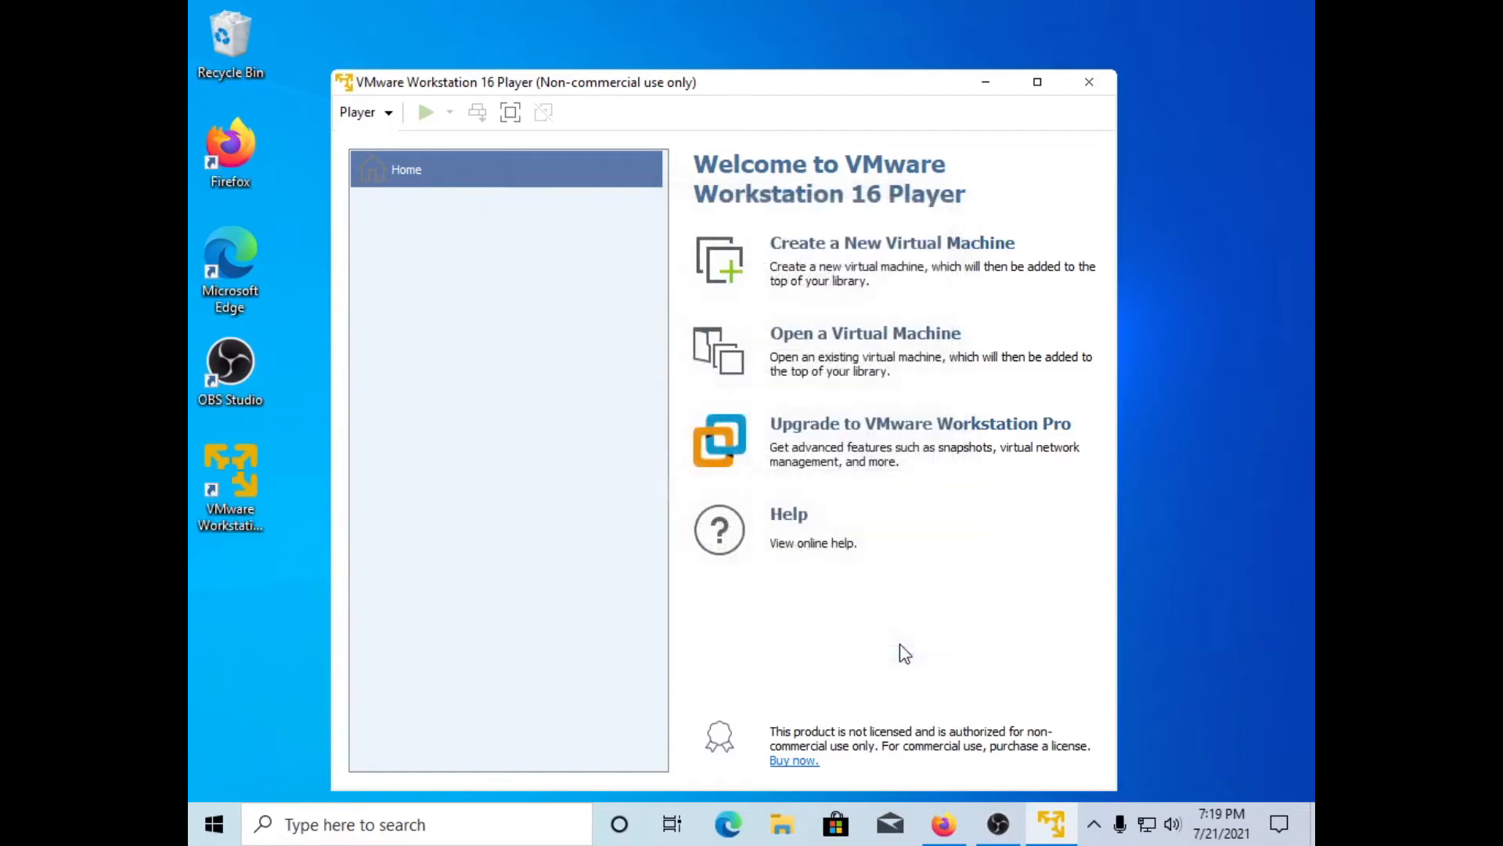
pyautogui.click(942, 826)
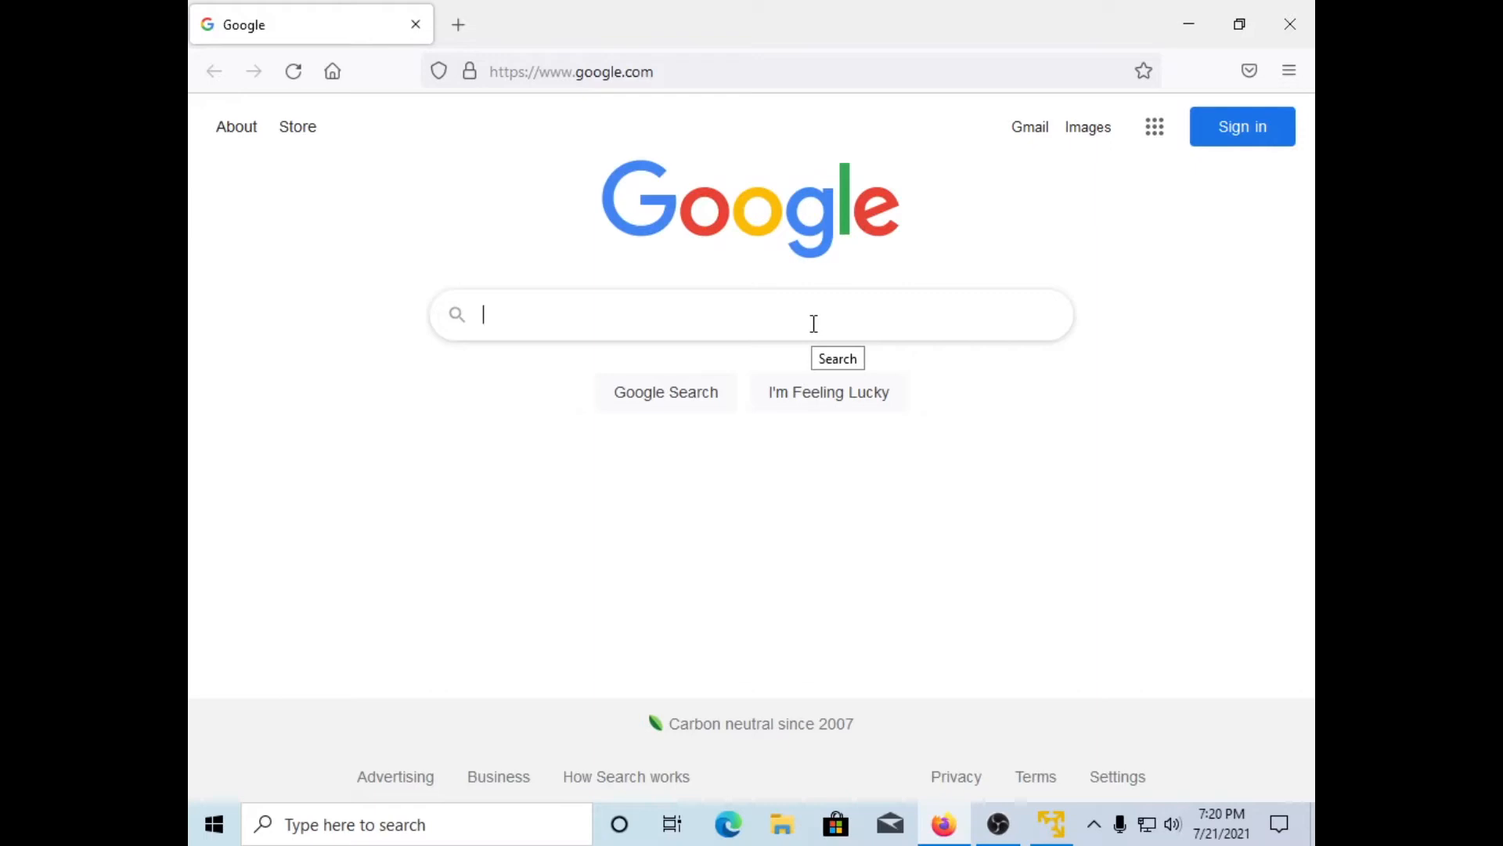
# Step: Search Google for 'windows 10 iso'
pyautogui.write('wi')
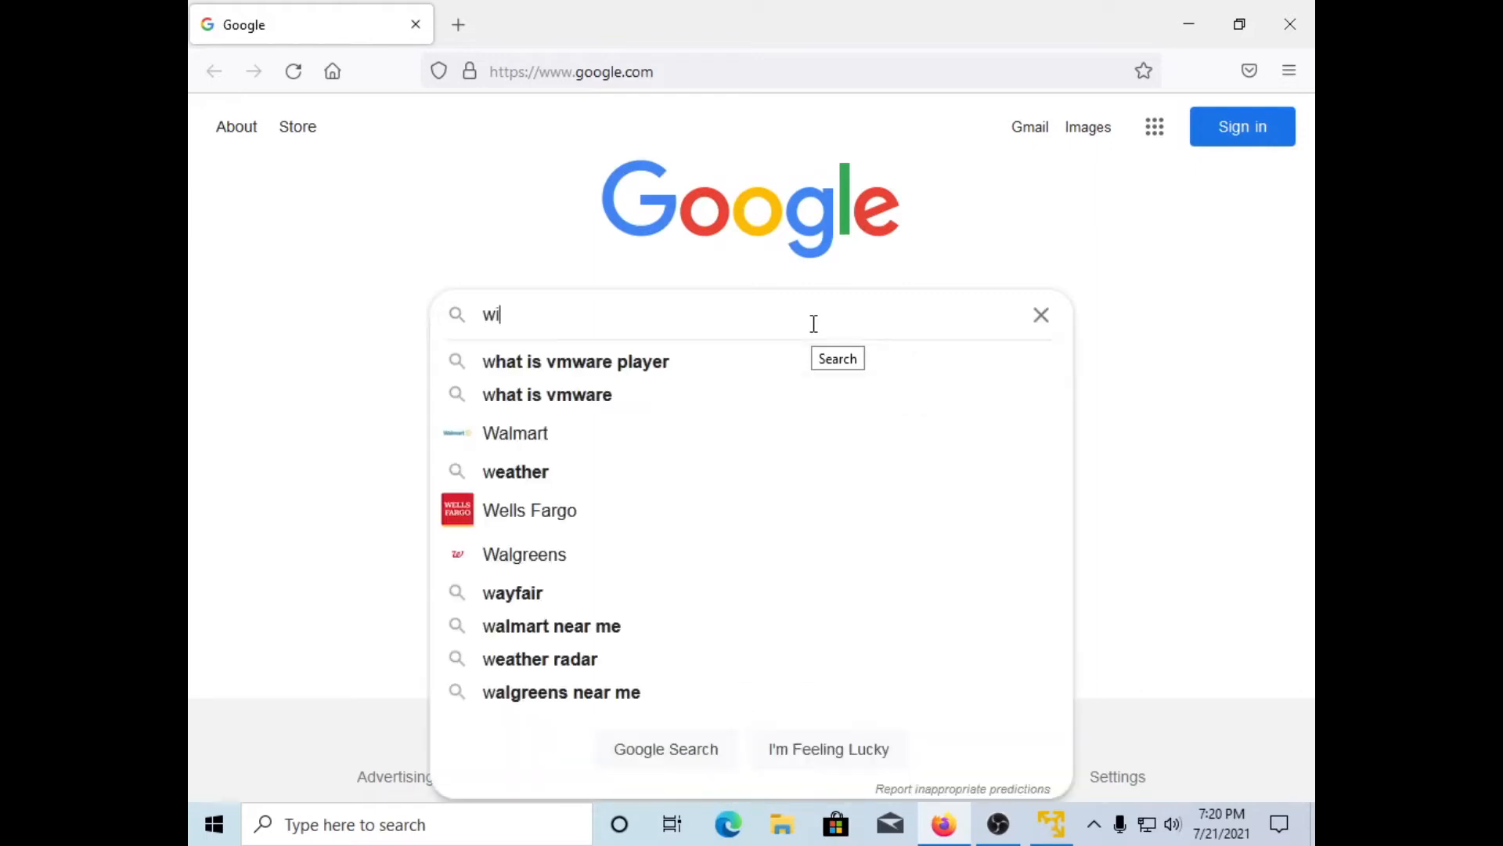
pyautogui.write('ndows 10')
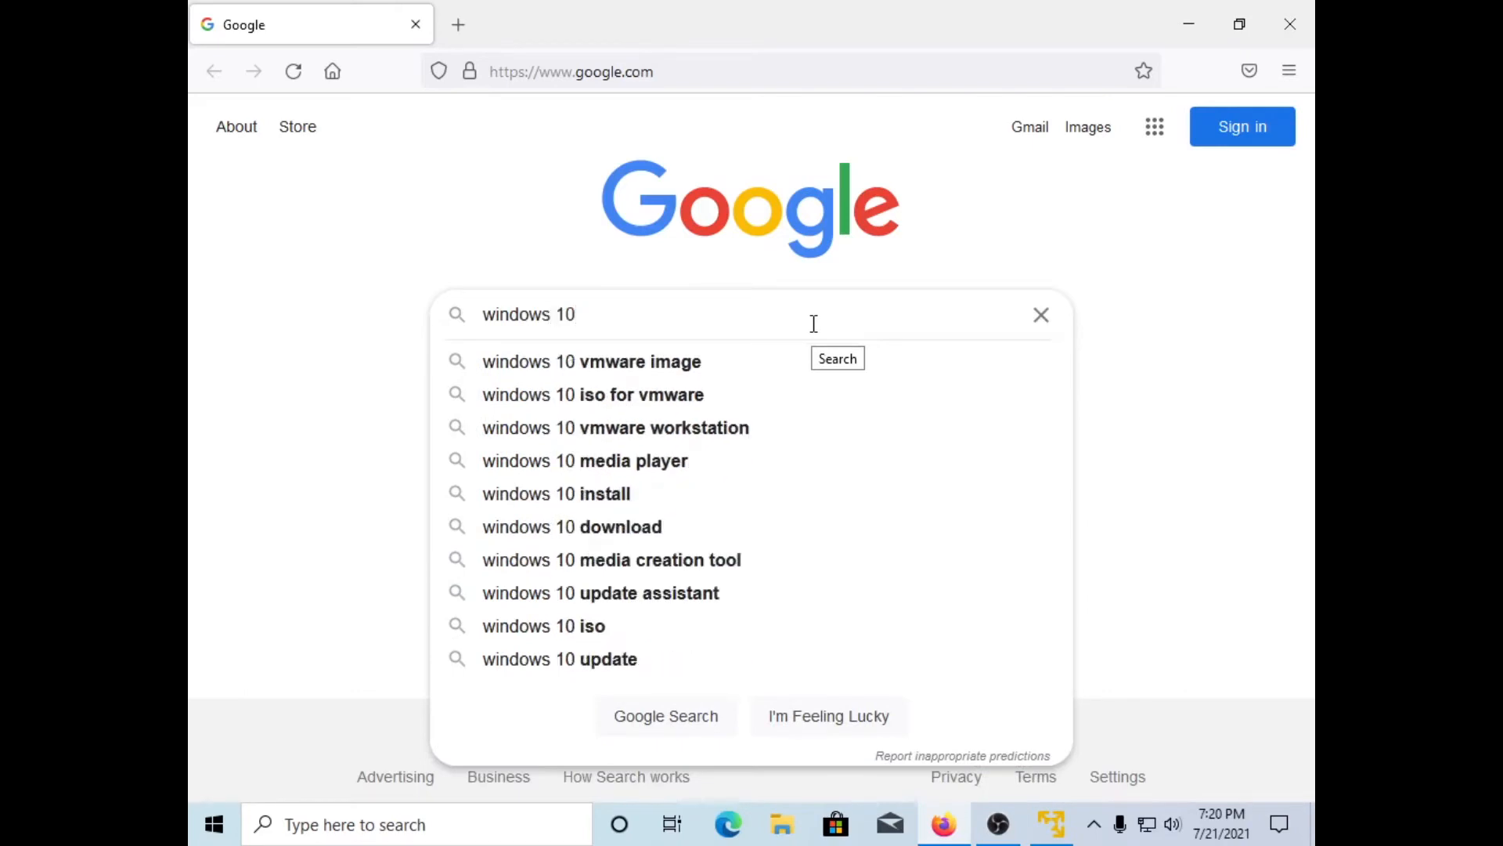
pyautogui.write(' iso')
pyautogui.press('Return')
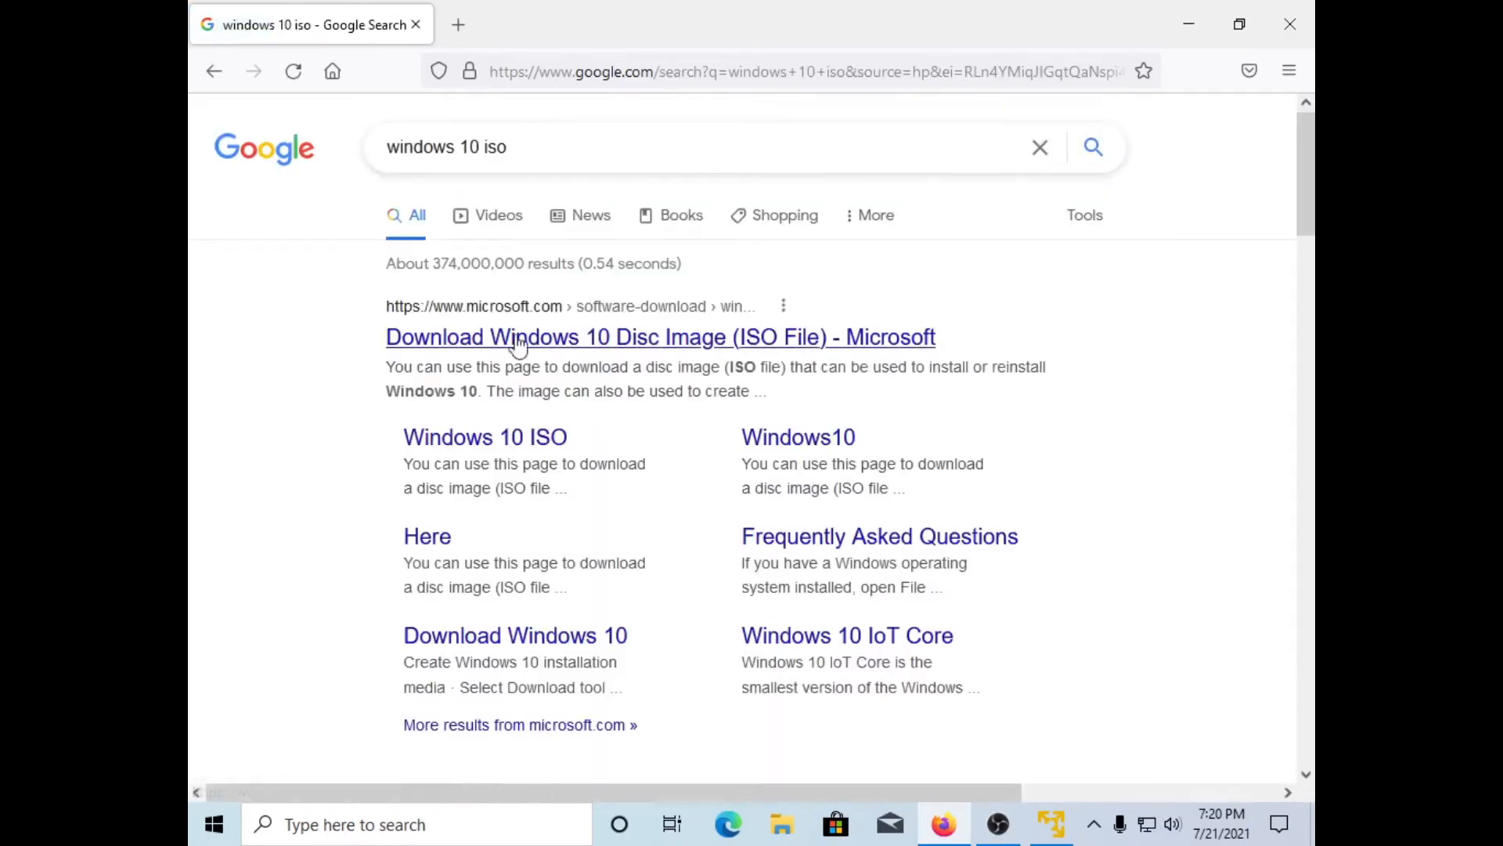
# Step: On Microsoft's Download Windows 10 page, download and save the media creation tool MediaCreationTool21H1.exe
pyautogui.click(558, 349)
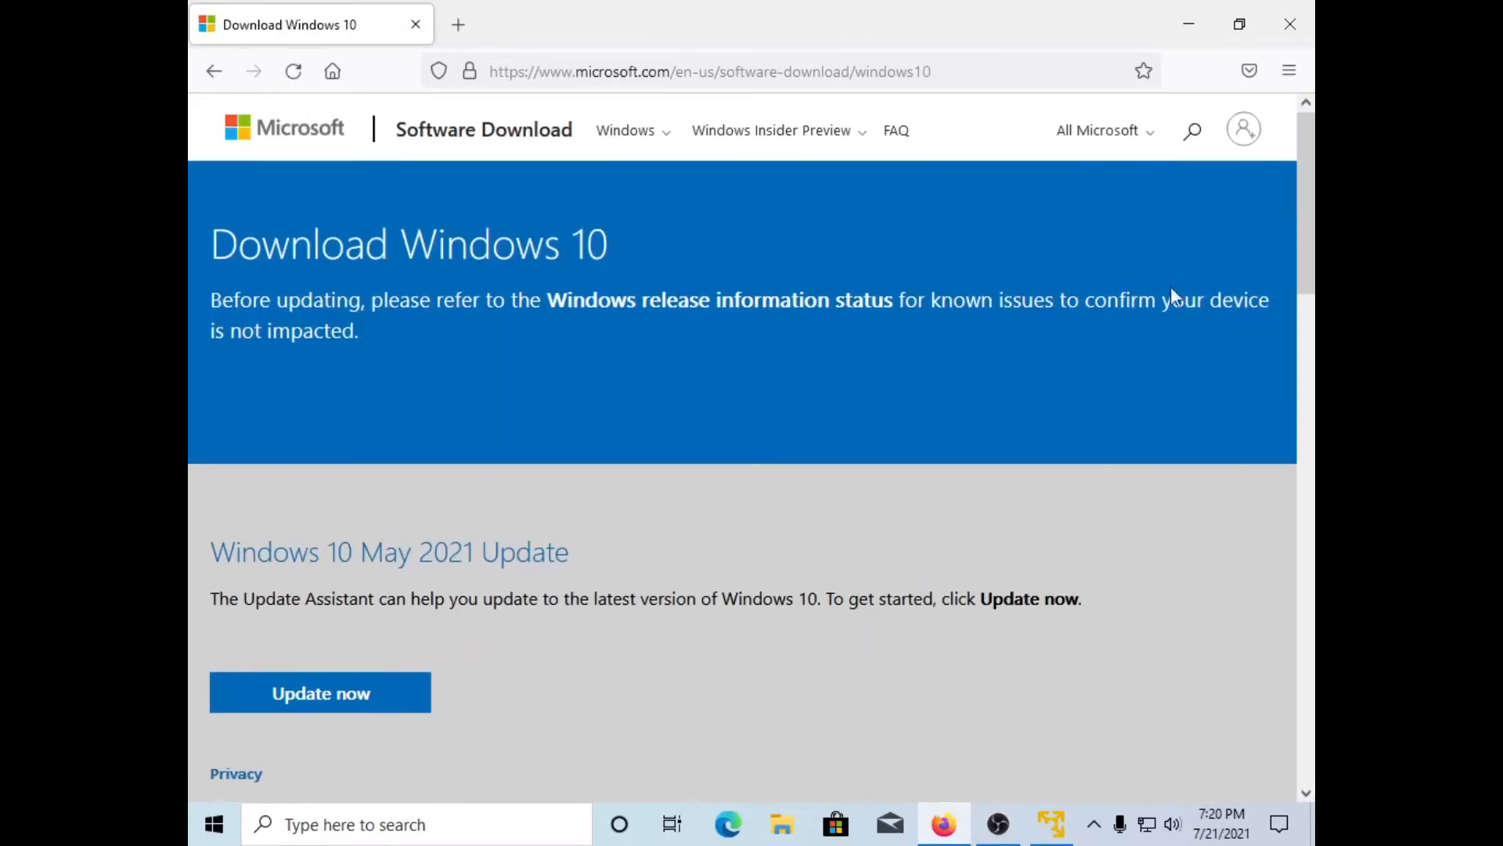
pyautogui.moveTo(1305, 228); pyautogui.dragTo(1295, 440)
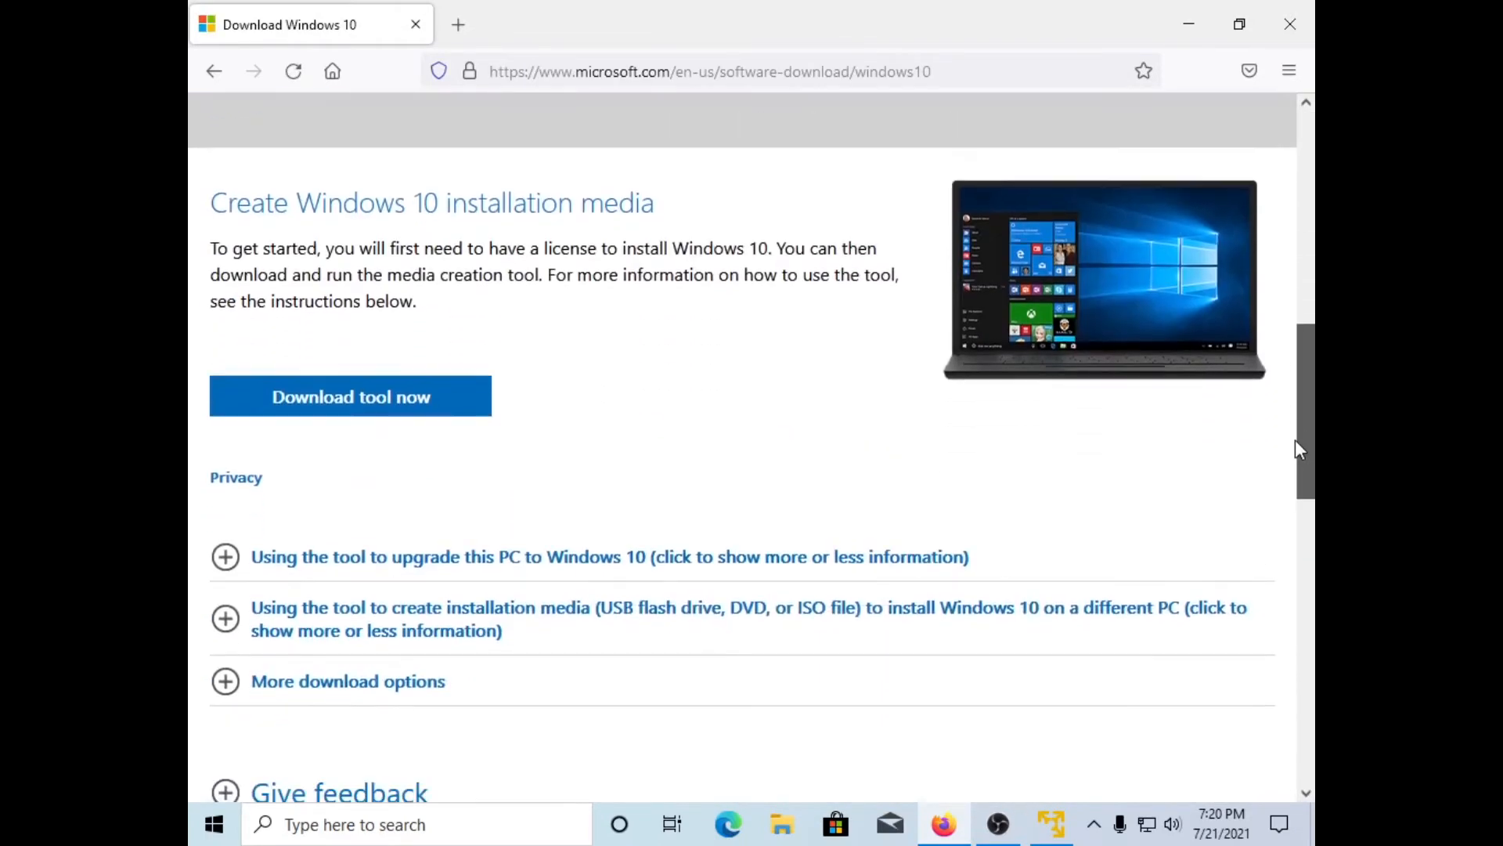
pyautogui.click(389, 407)
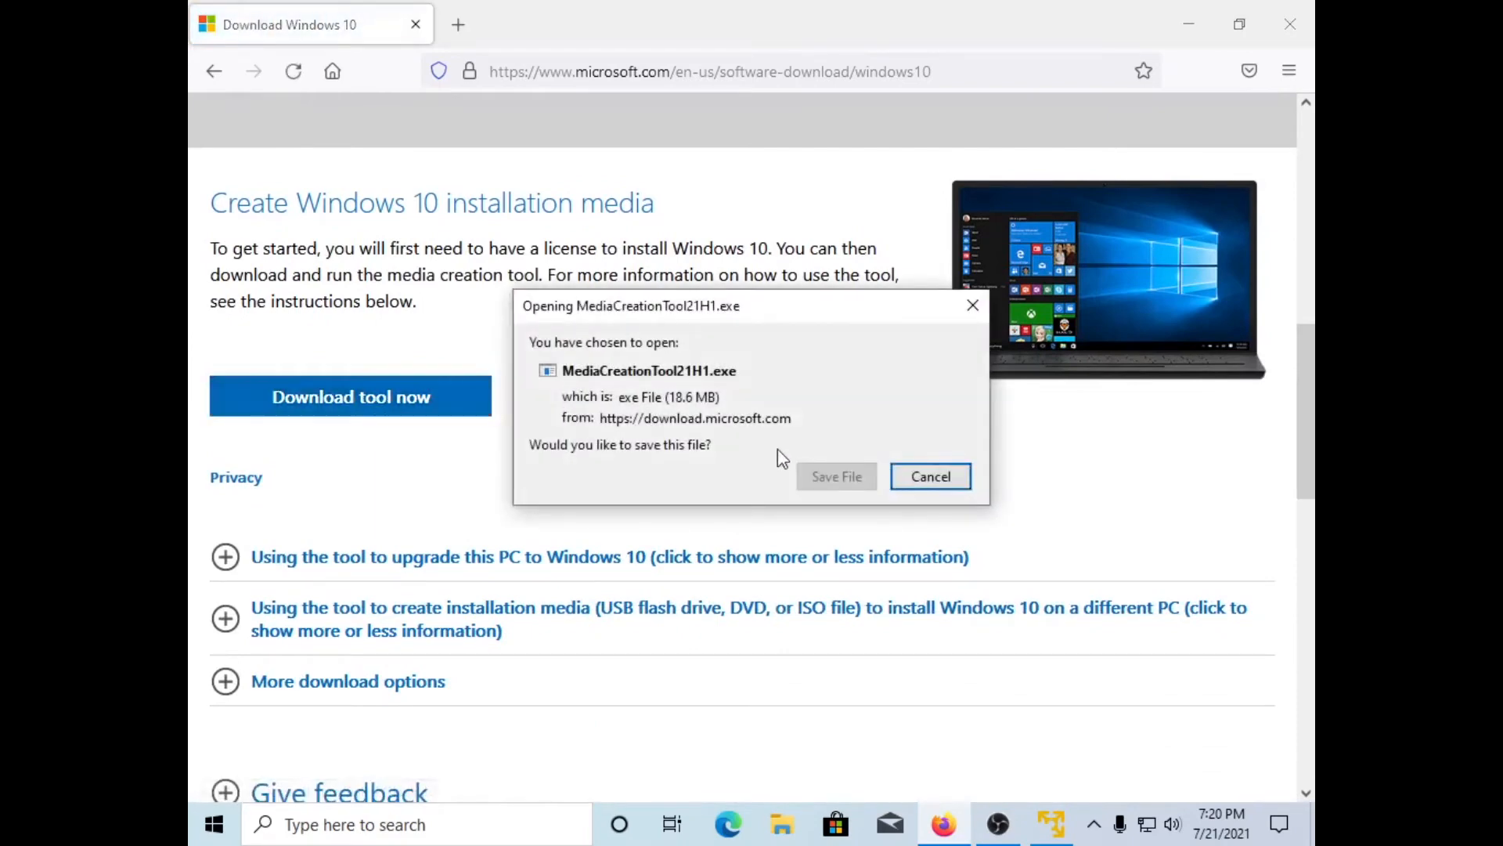
pyautogui.click(856, 480)
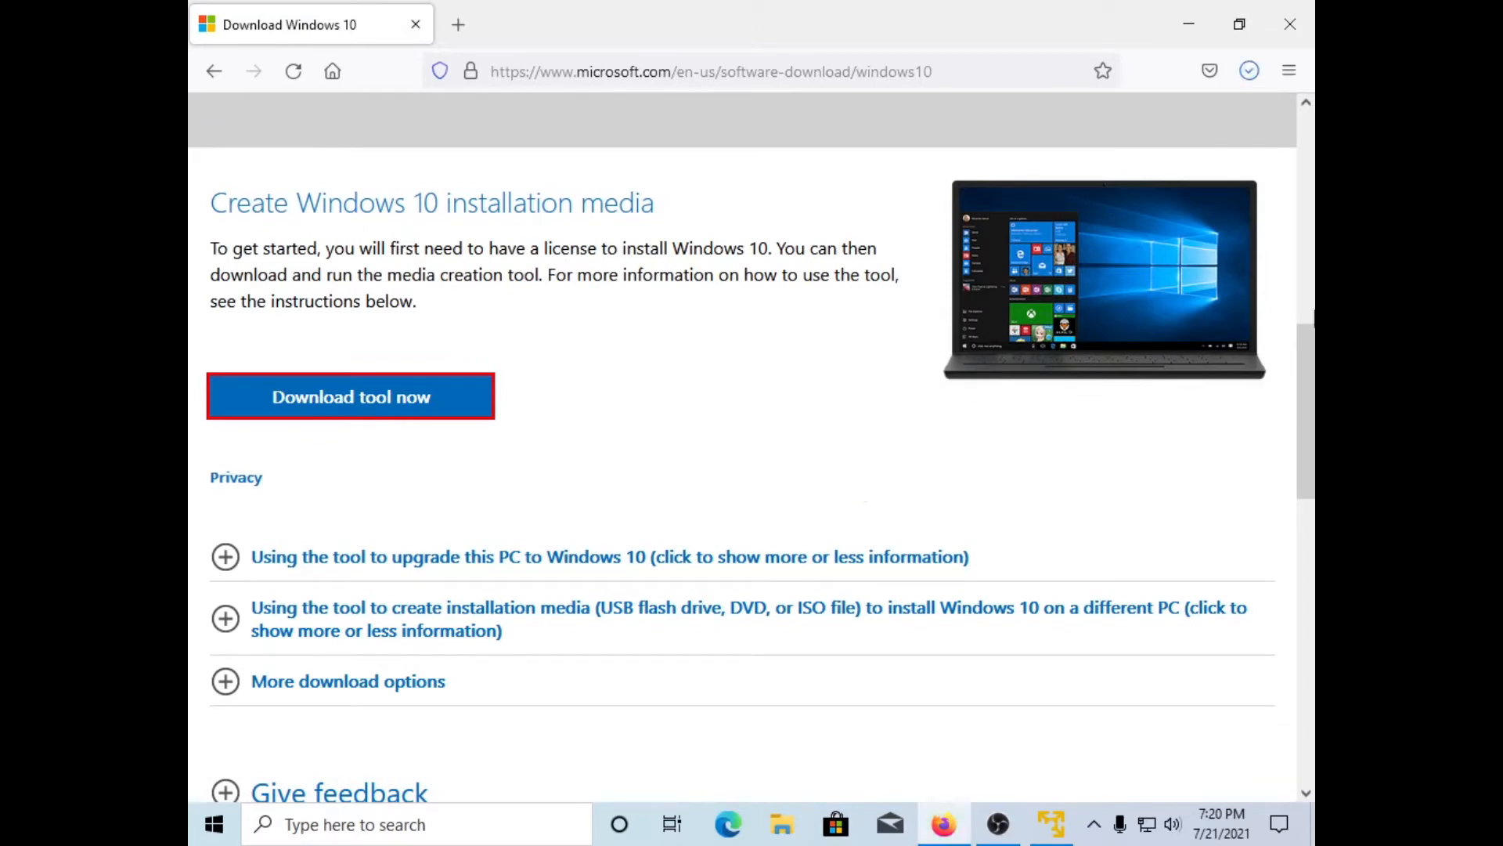
# Step: Run MediaCreationTool21H1.exe, create installation media for another PC with recommended English 64-bit options, choosing ISO file
pyautogui.click(1248, 72)
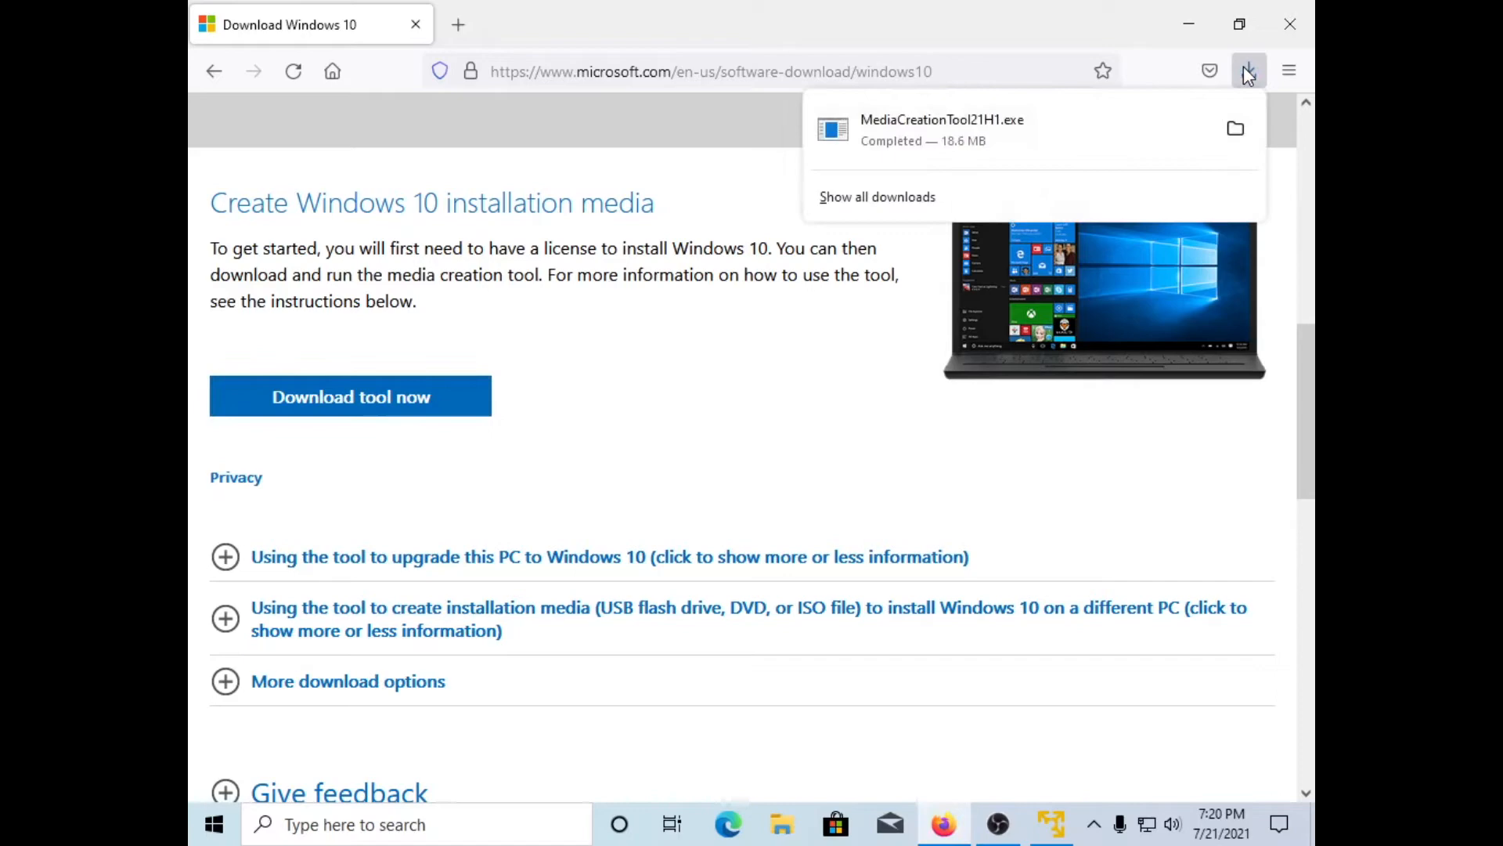
pyautogui.click(1057, 125)
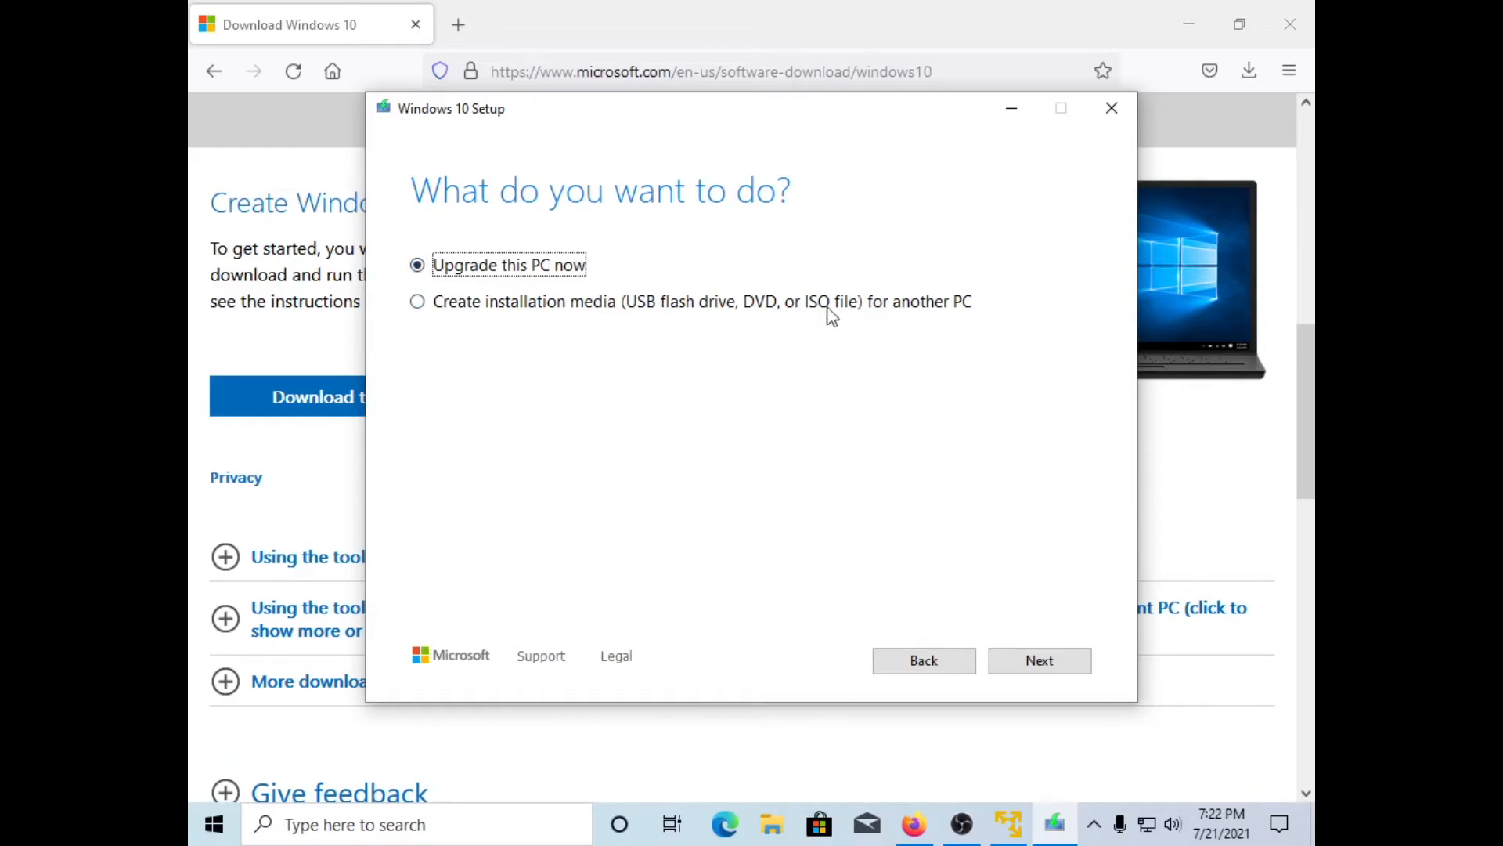
pyautogui.click(922, 306)
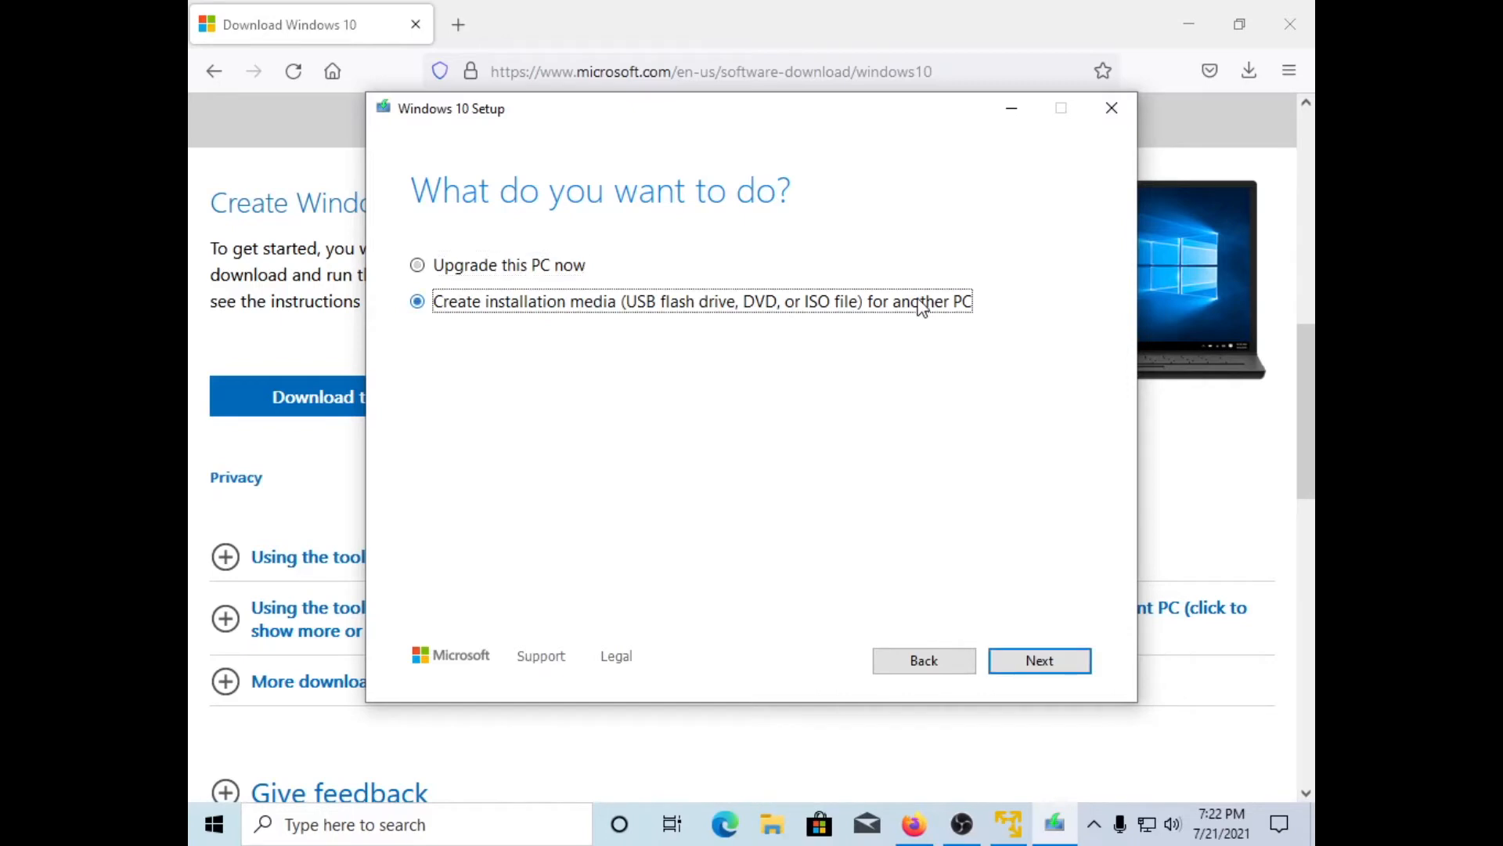
pyautogui.click(1035, 678)
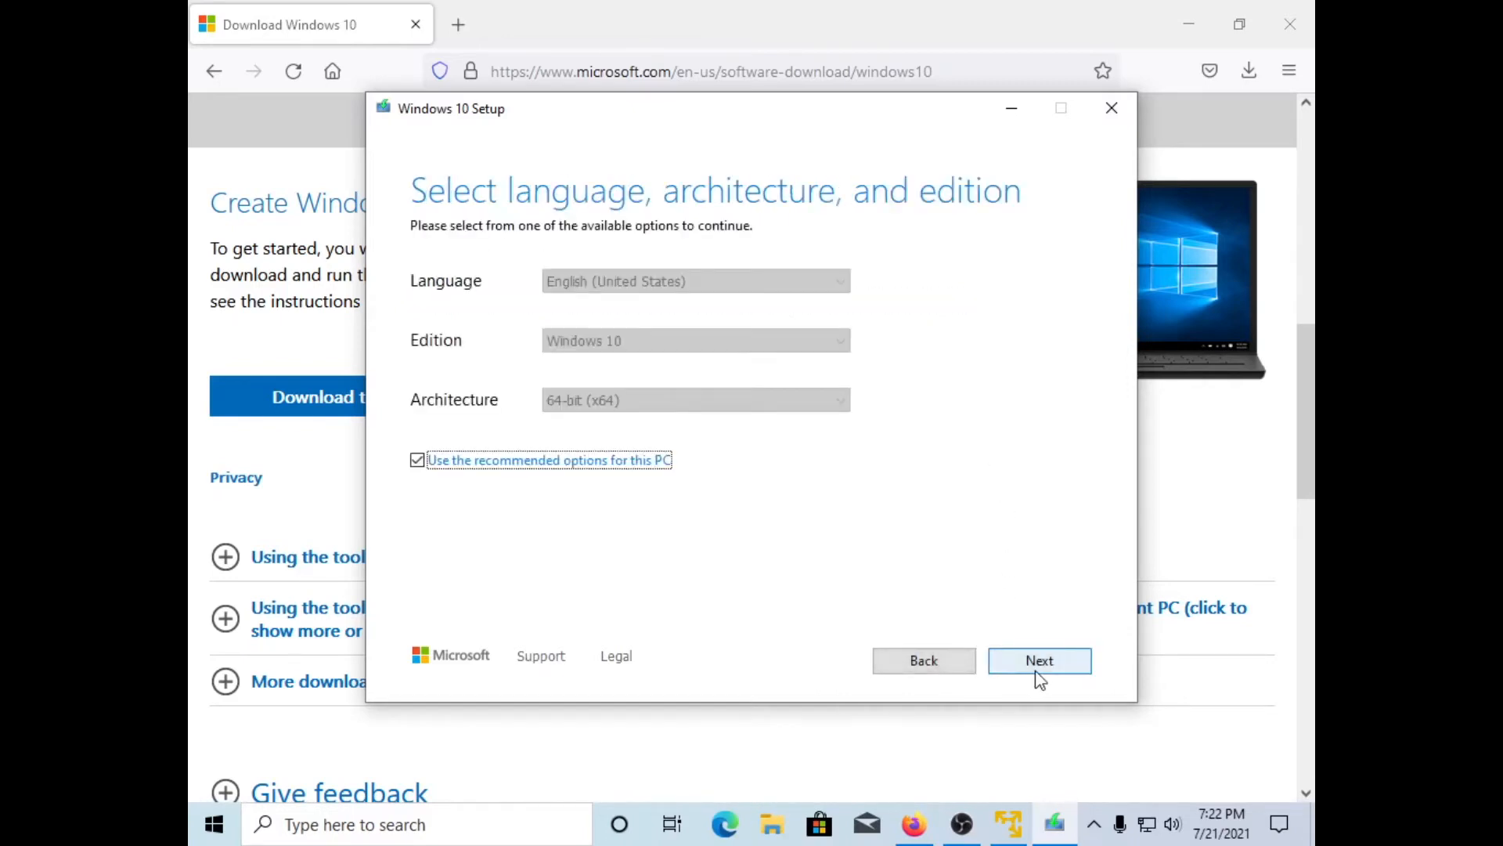
pyautogui.click(1080, 673)
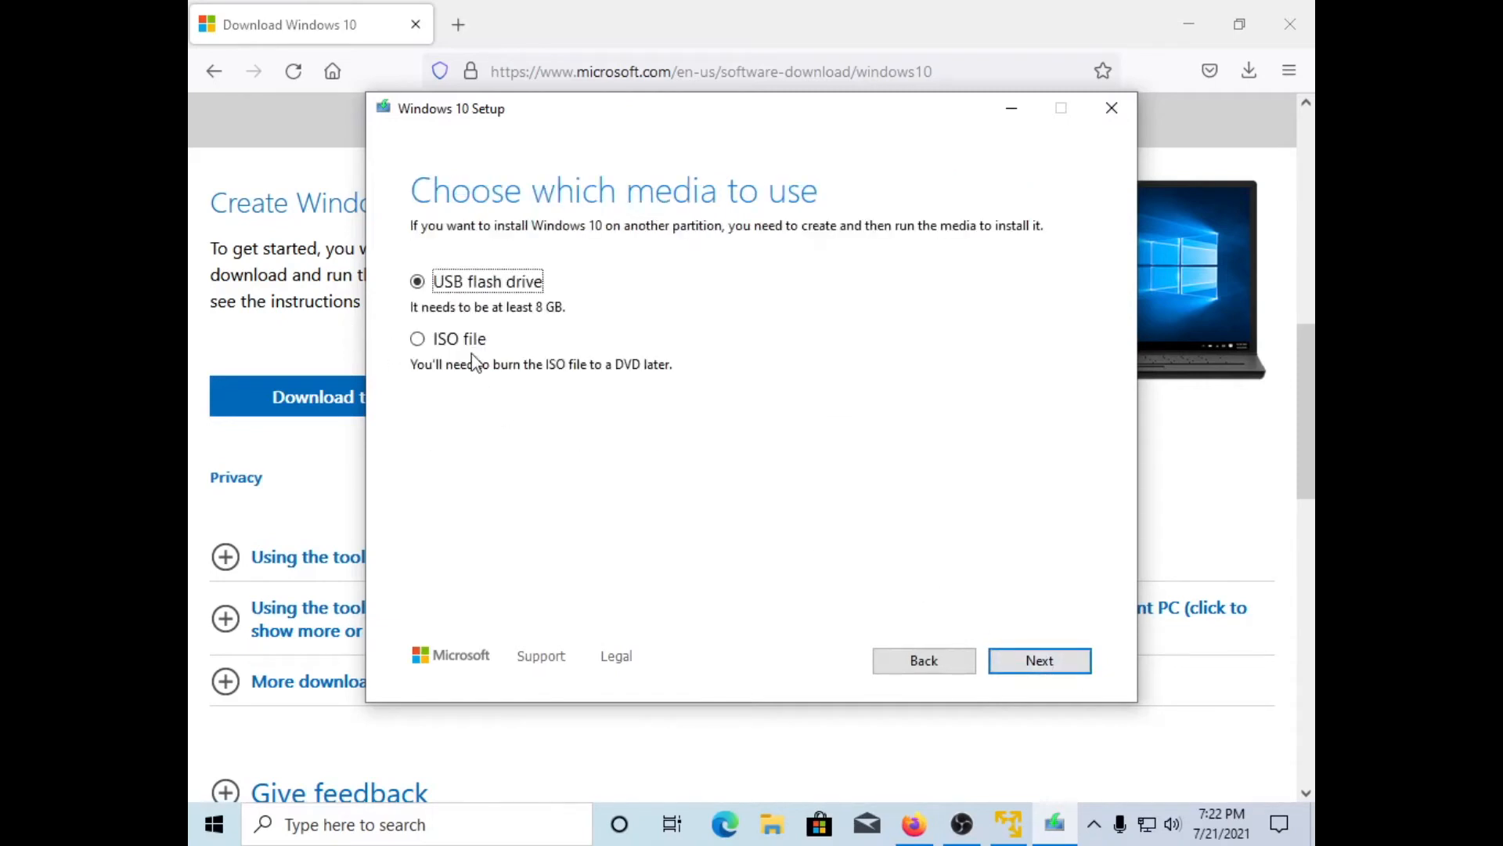
pyautogui.click(473, 341)
# Step: Save the Windows 10 ISO as Windows.iso on the Desktop, let it build, then finish the tool
pyautogui.click(1057, 662)
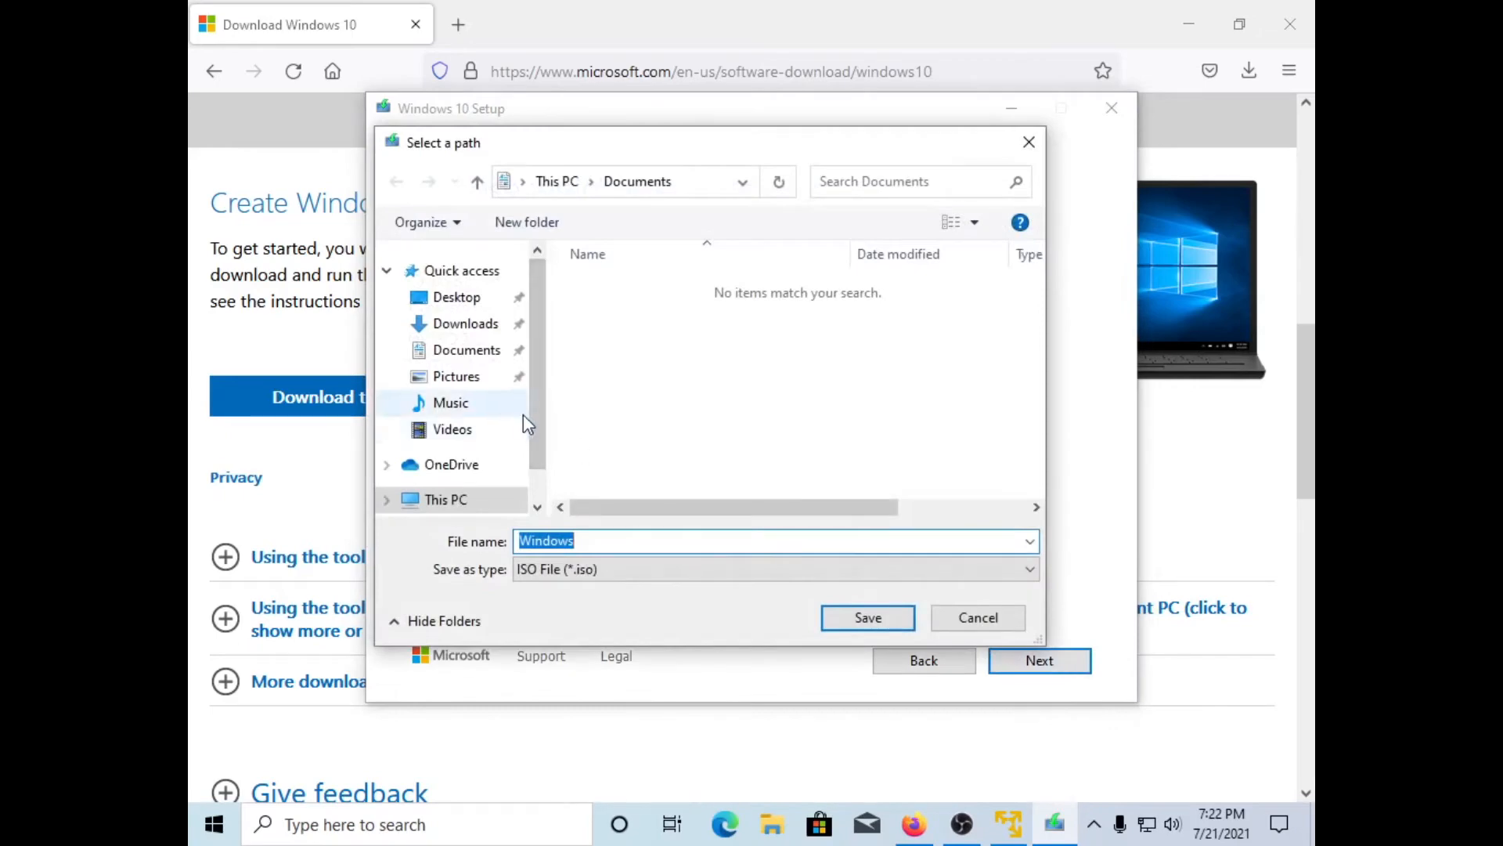
pyautogui.click(457, 302)
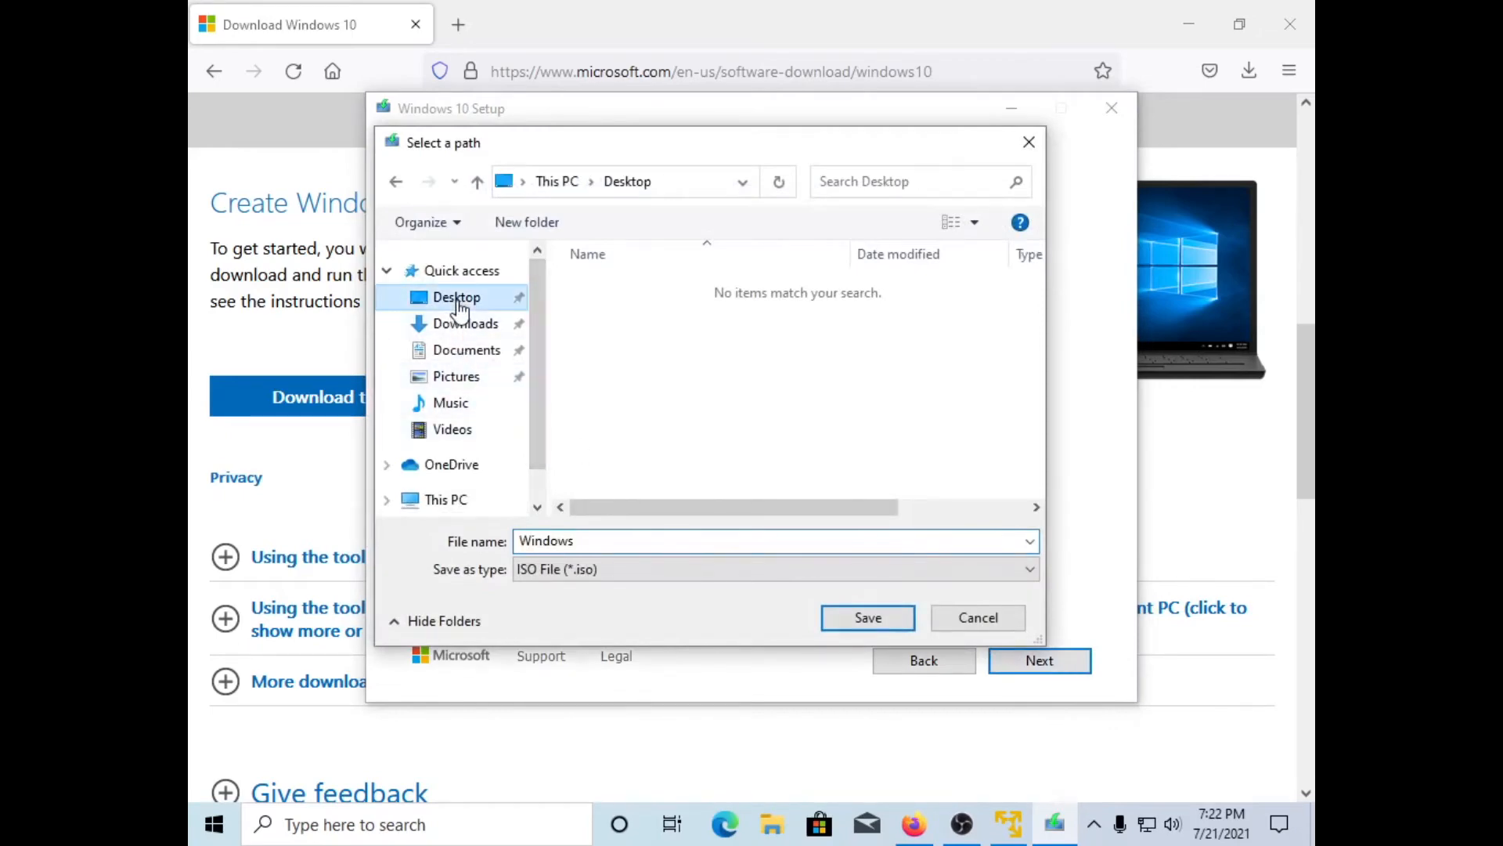
pyautogui.click(870, 617)
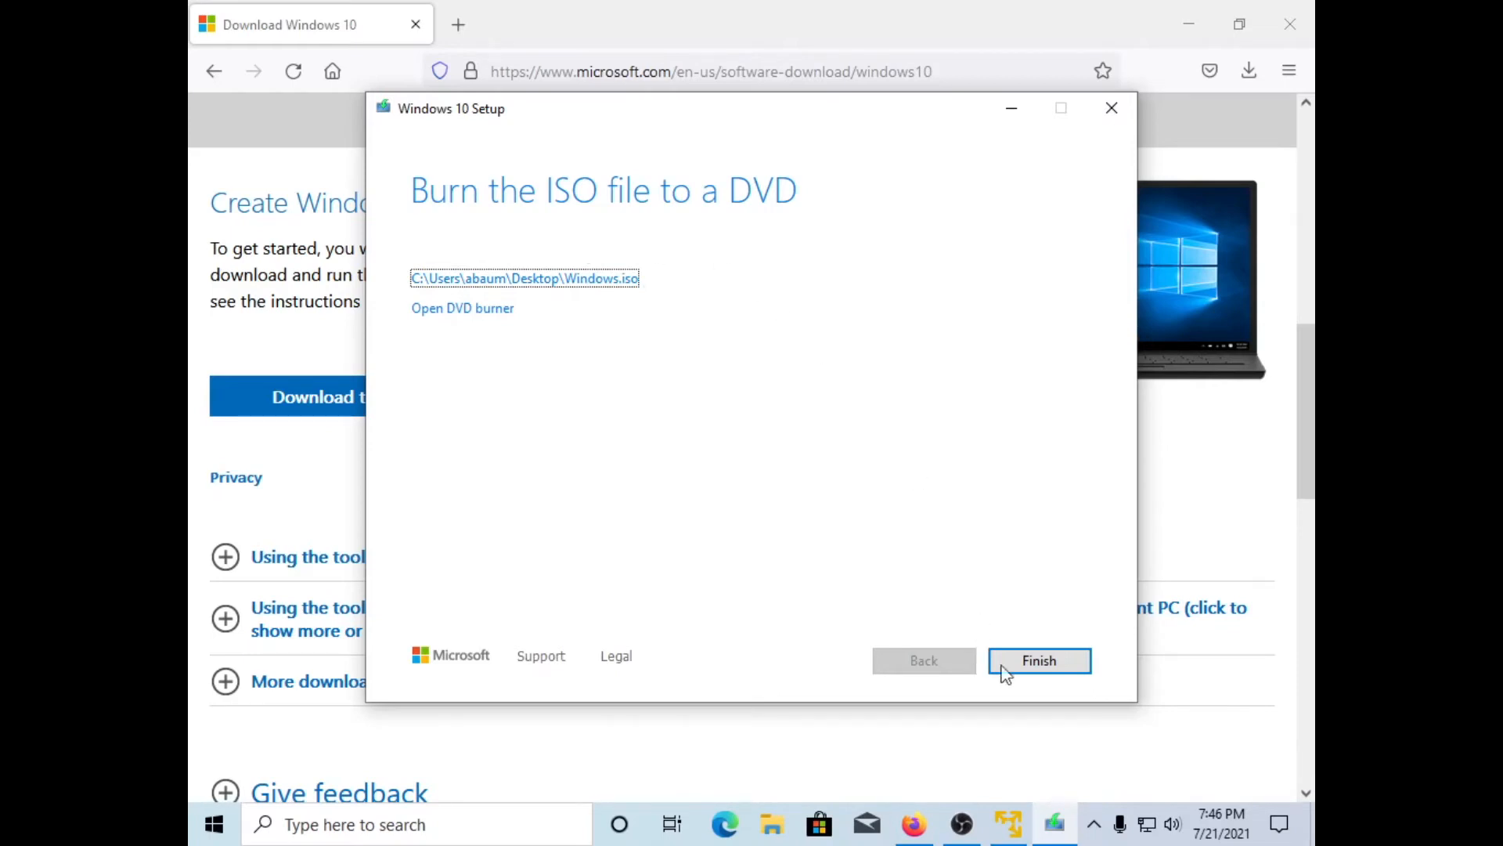
pyautogui.click(1040, 661)
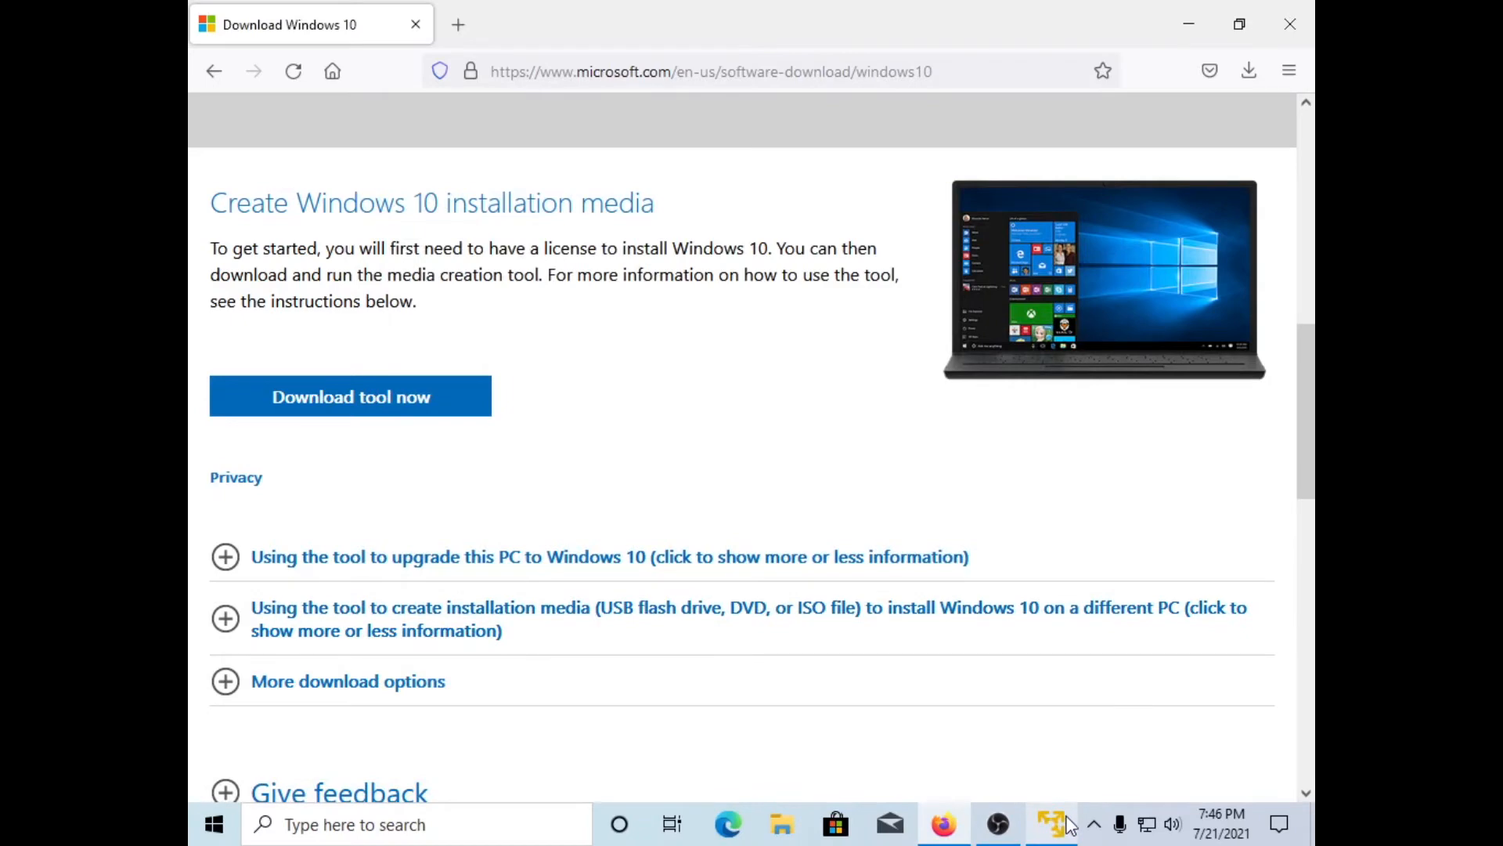
# Step: Close Firefox, check Windows.iso on the desktop, then begin a new virtual machine in the Player
pyautogui.click(1286, 29)
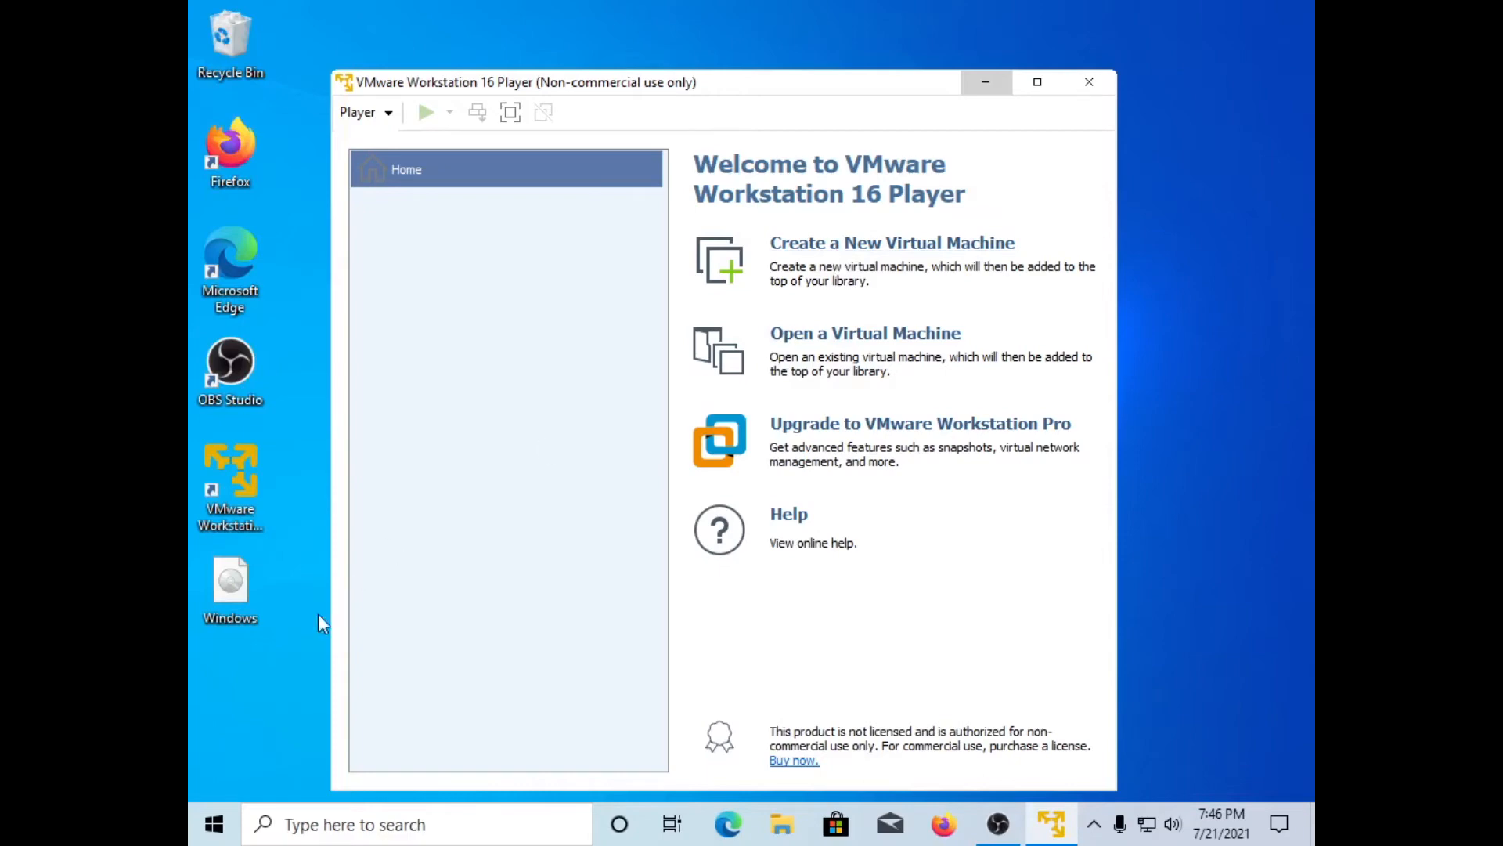
pyautogui.click(231, 583)
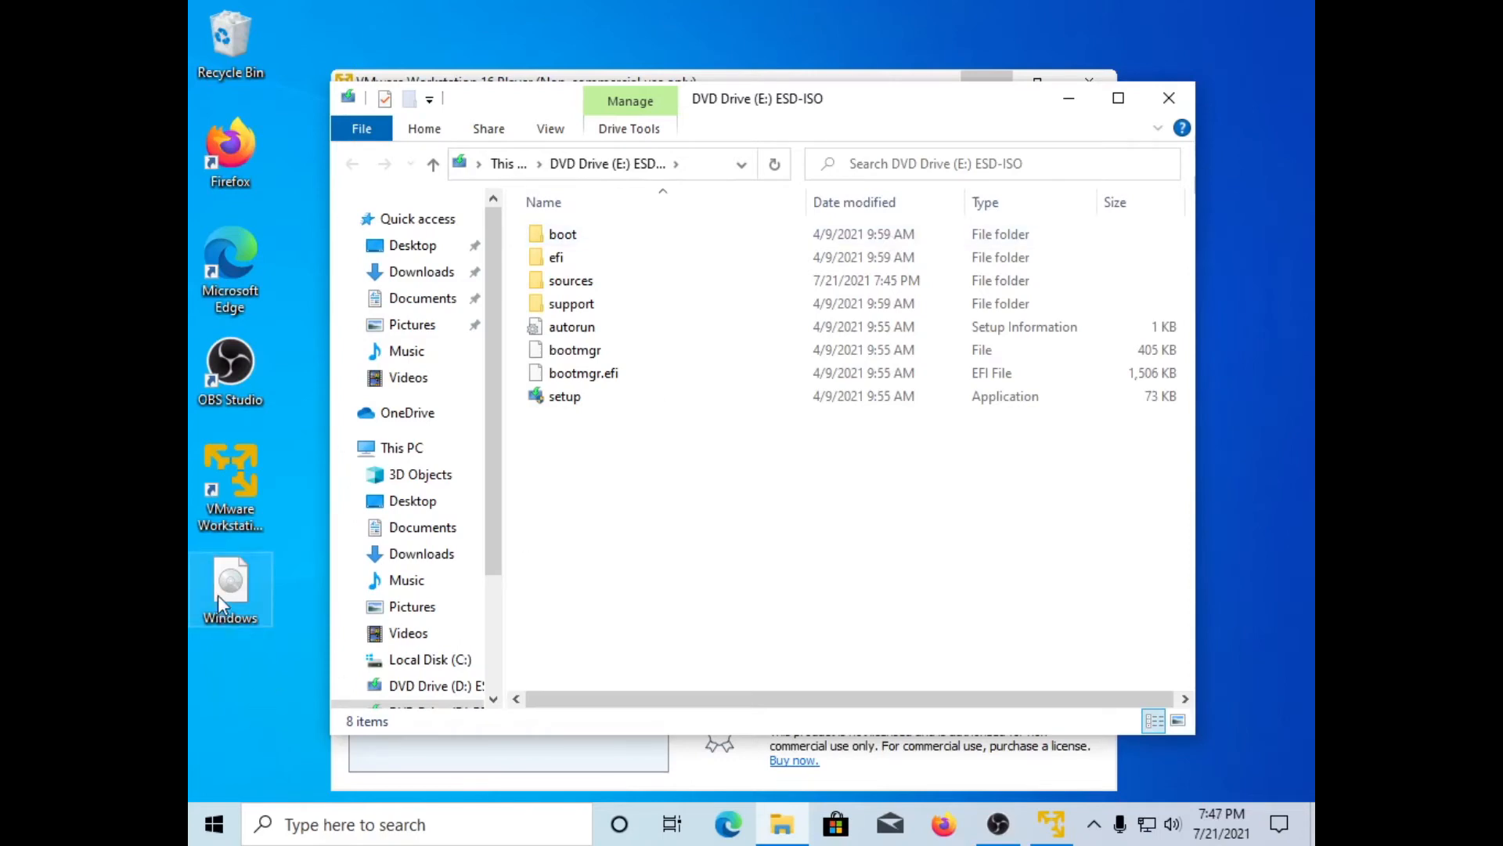
pyautogui.click(1167, 95)
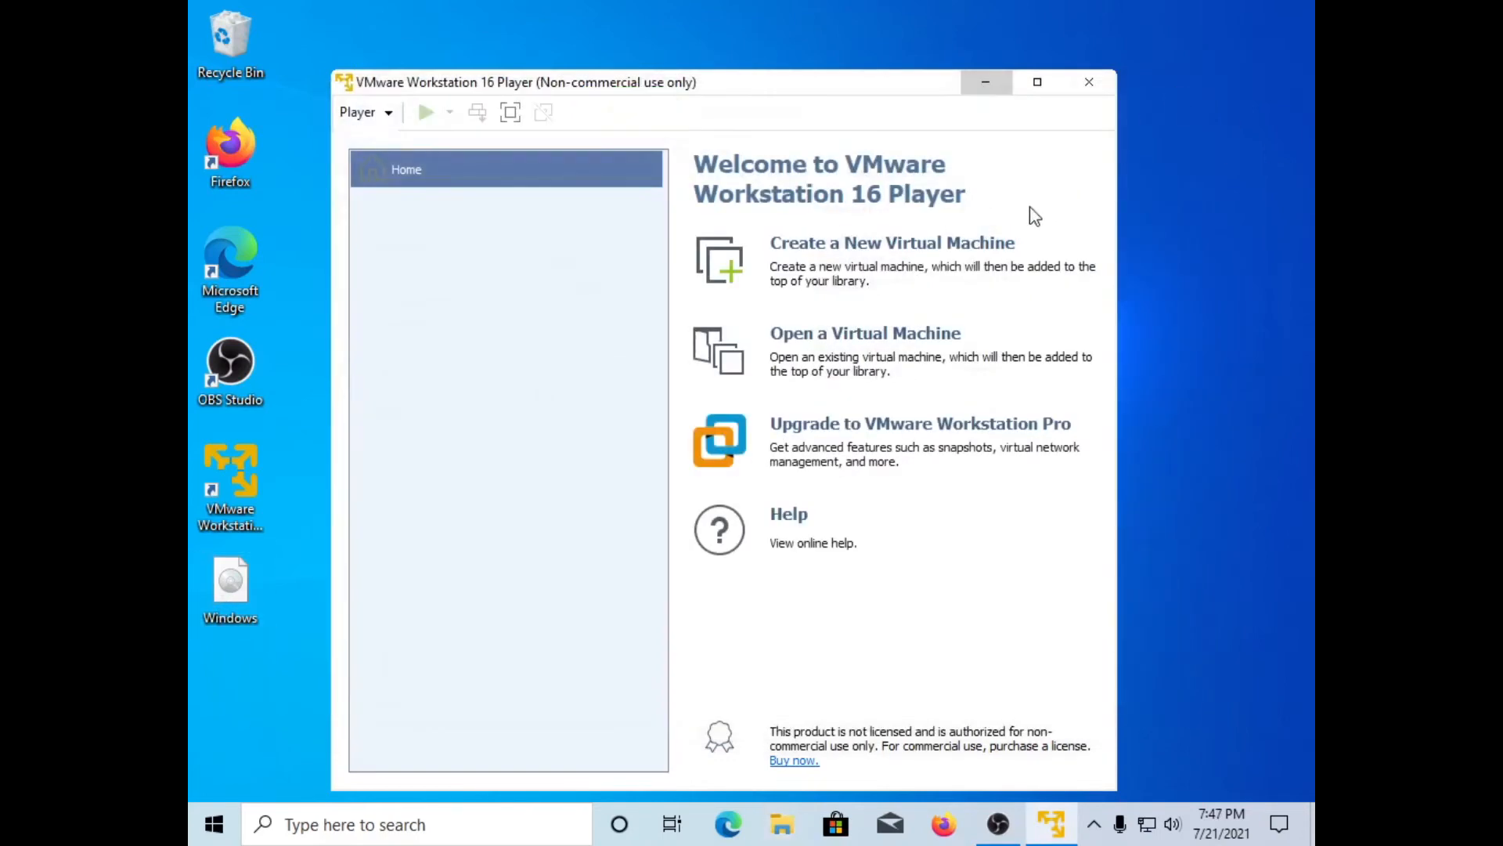
pyautogui.click(896, 245)
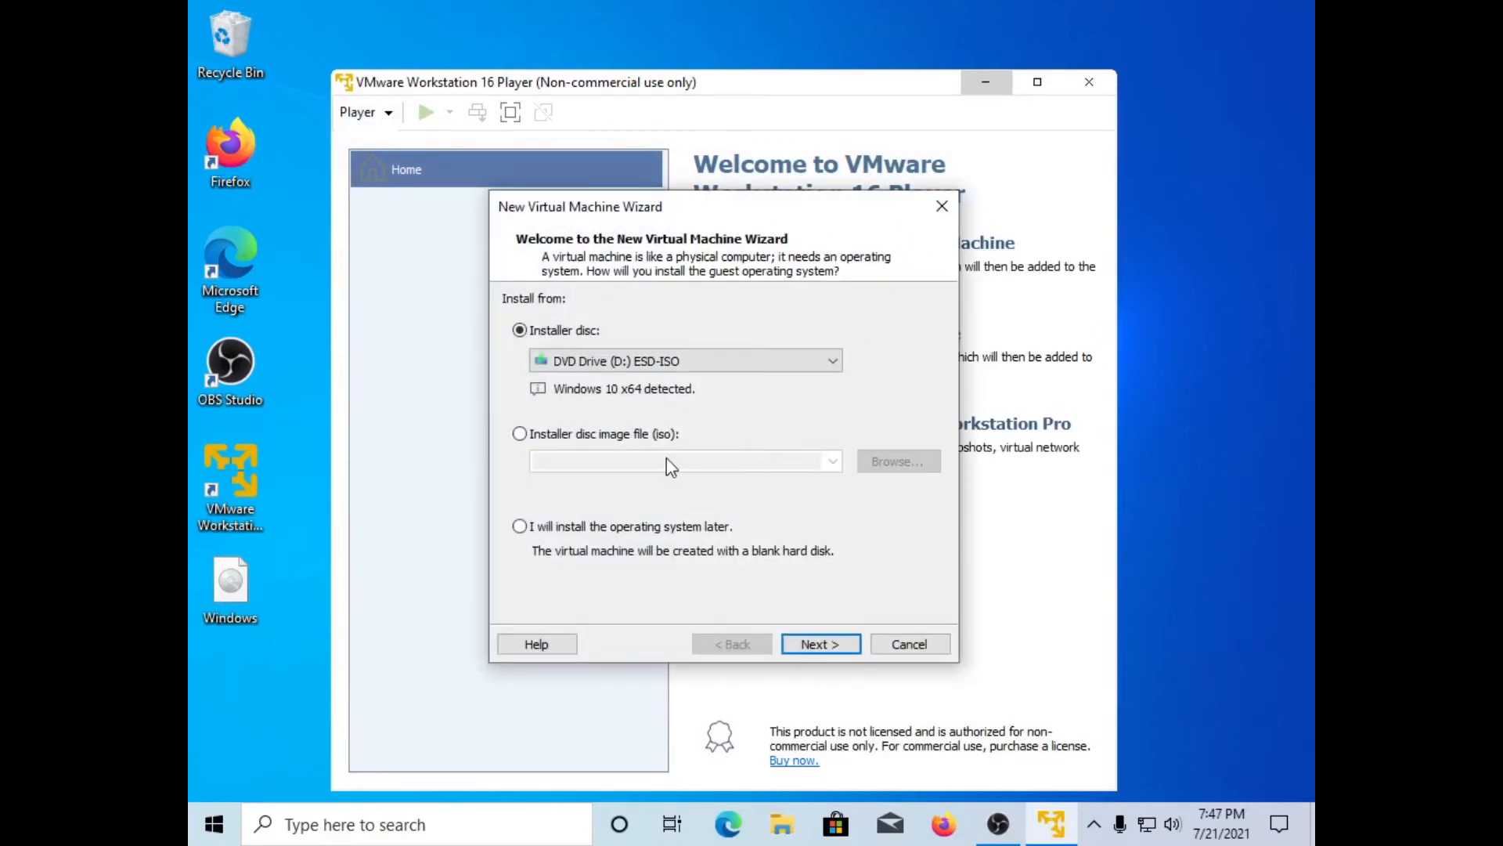
# Step: Choose Desktop\Windows.iso as the installer disc image and continue to the naming page
pyautogui.click(589, 438)
pyautogui.click(906, 469)
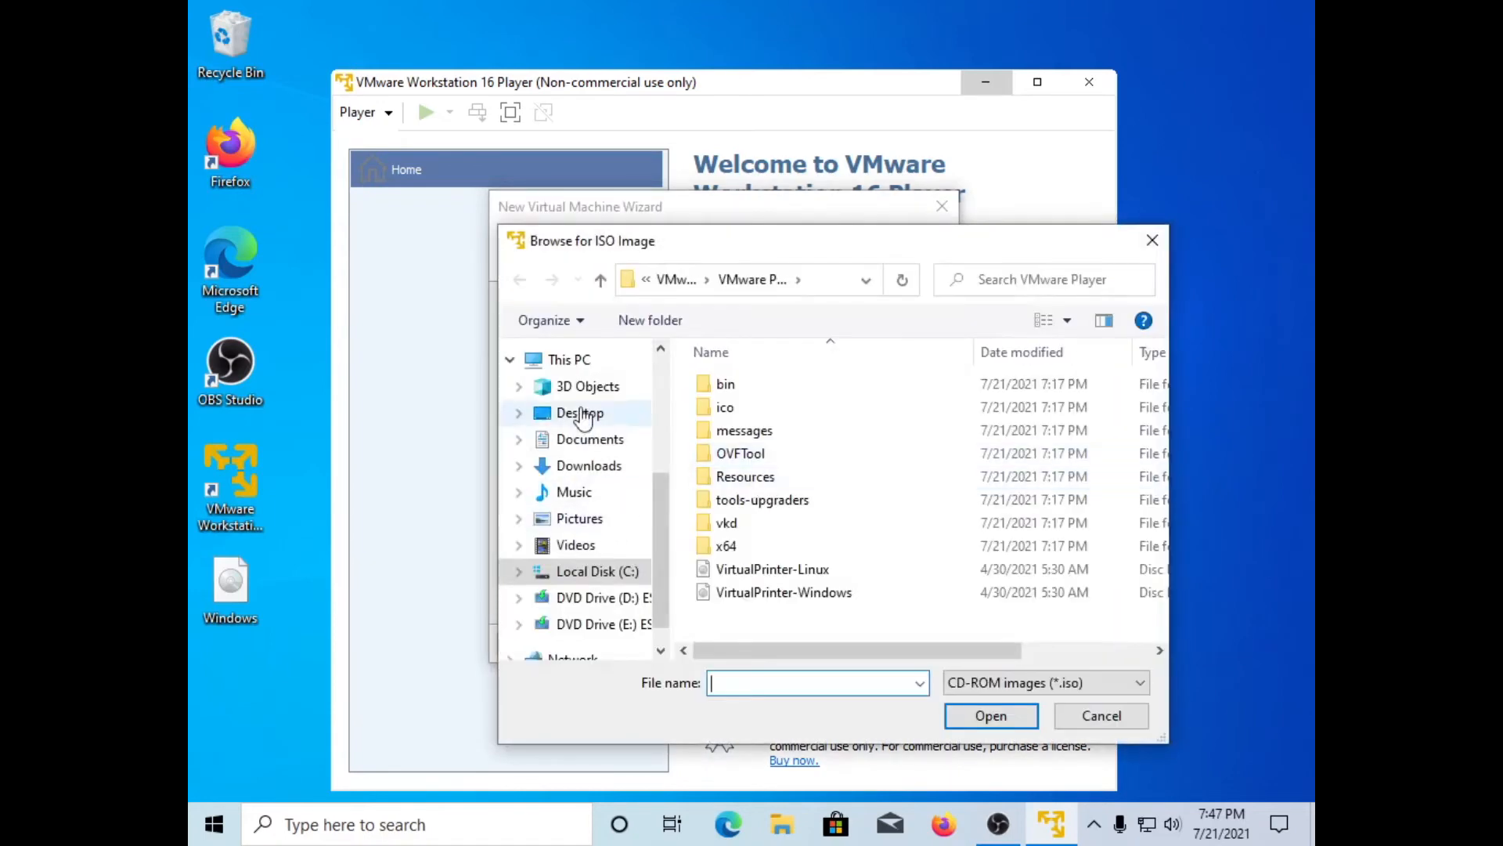
pyautogui.click(583, 421)
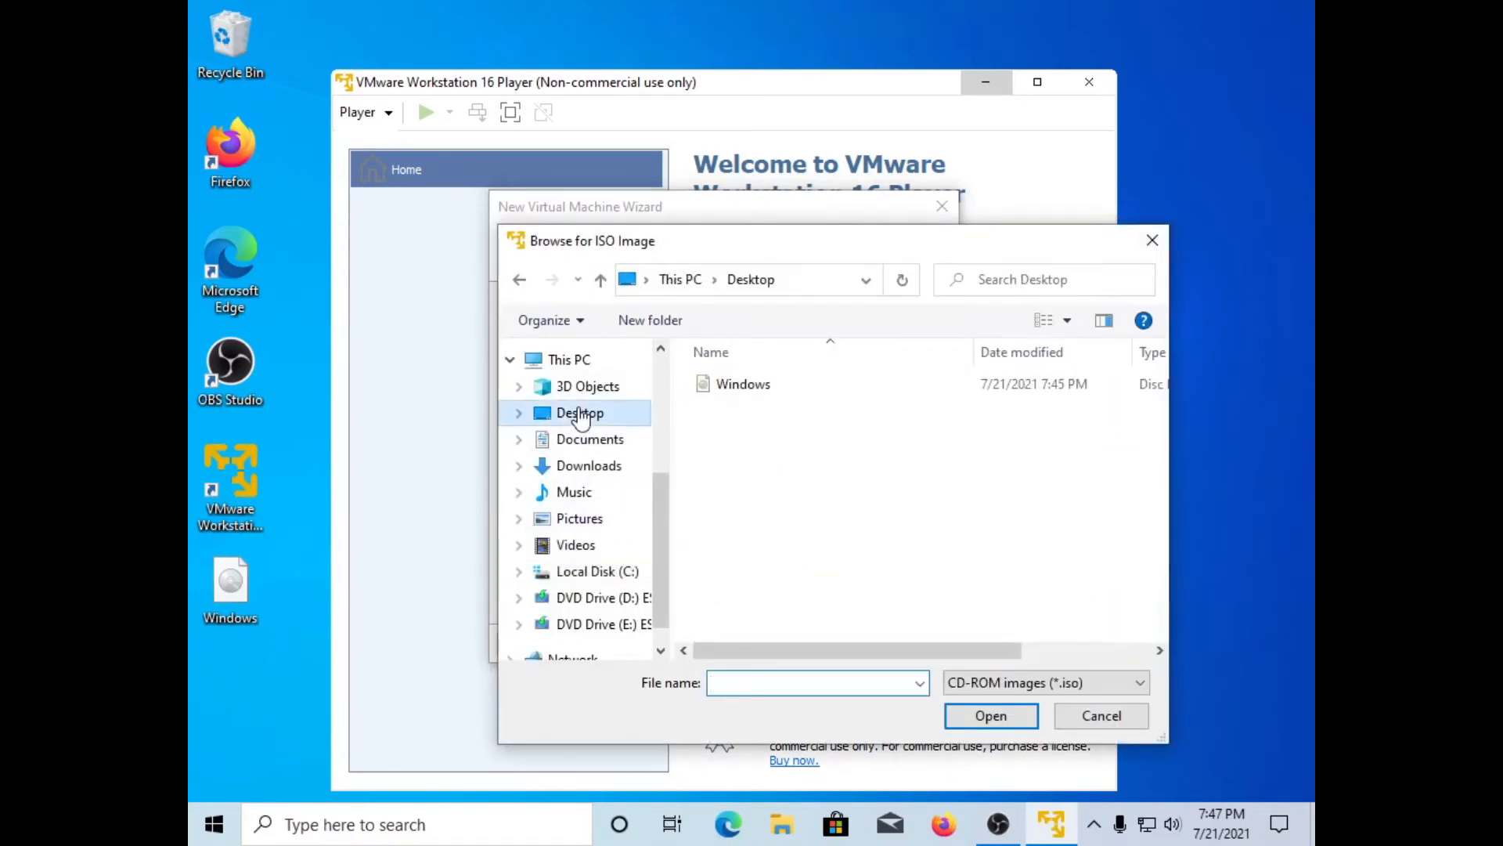
pyautogui.doubleClick(800, 377)
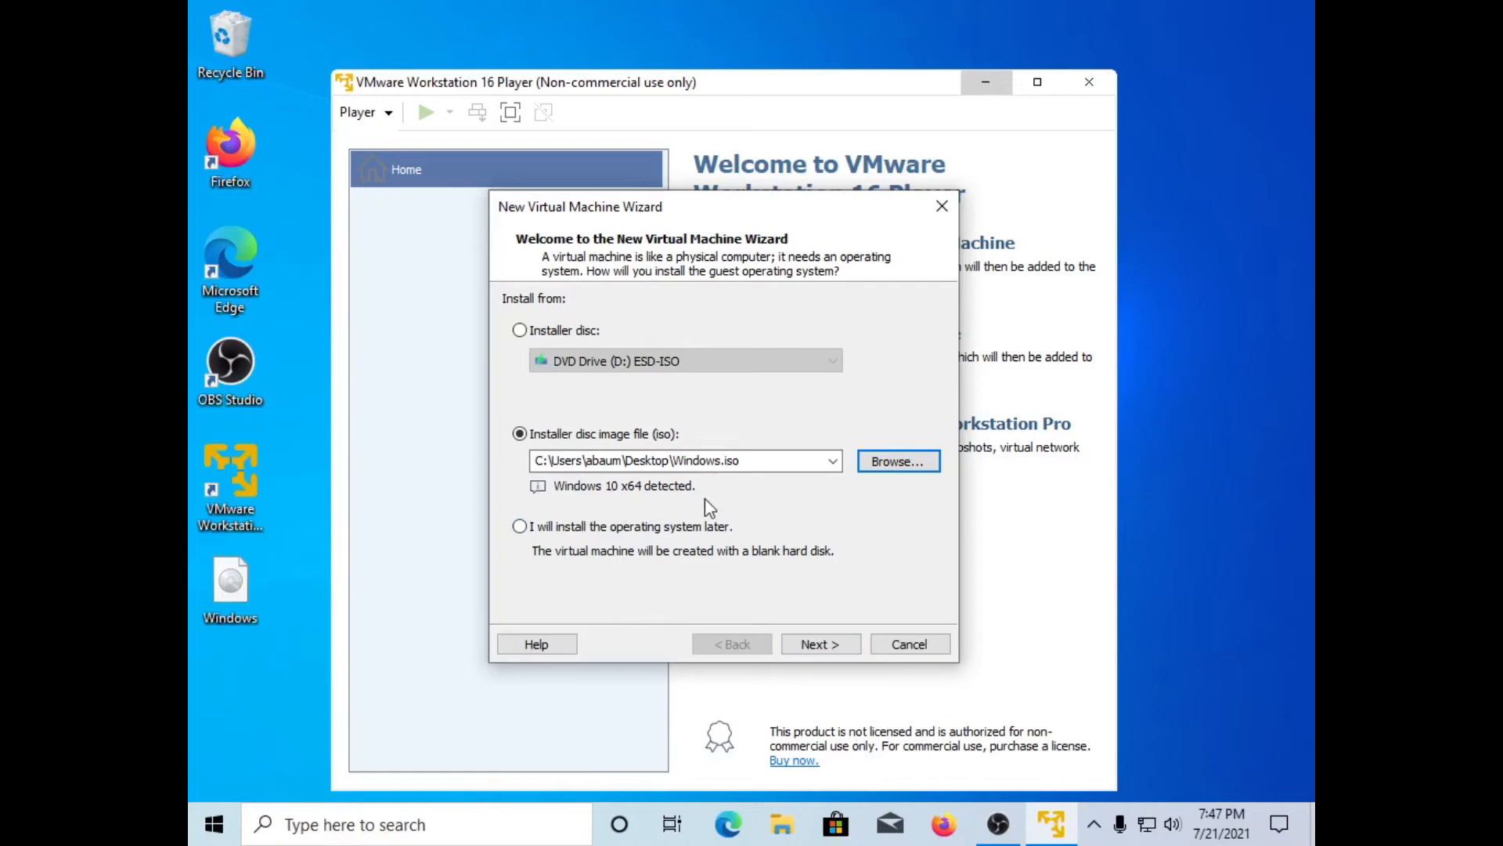
pyautogui.click(806, 651)
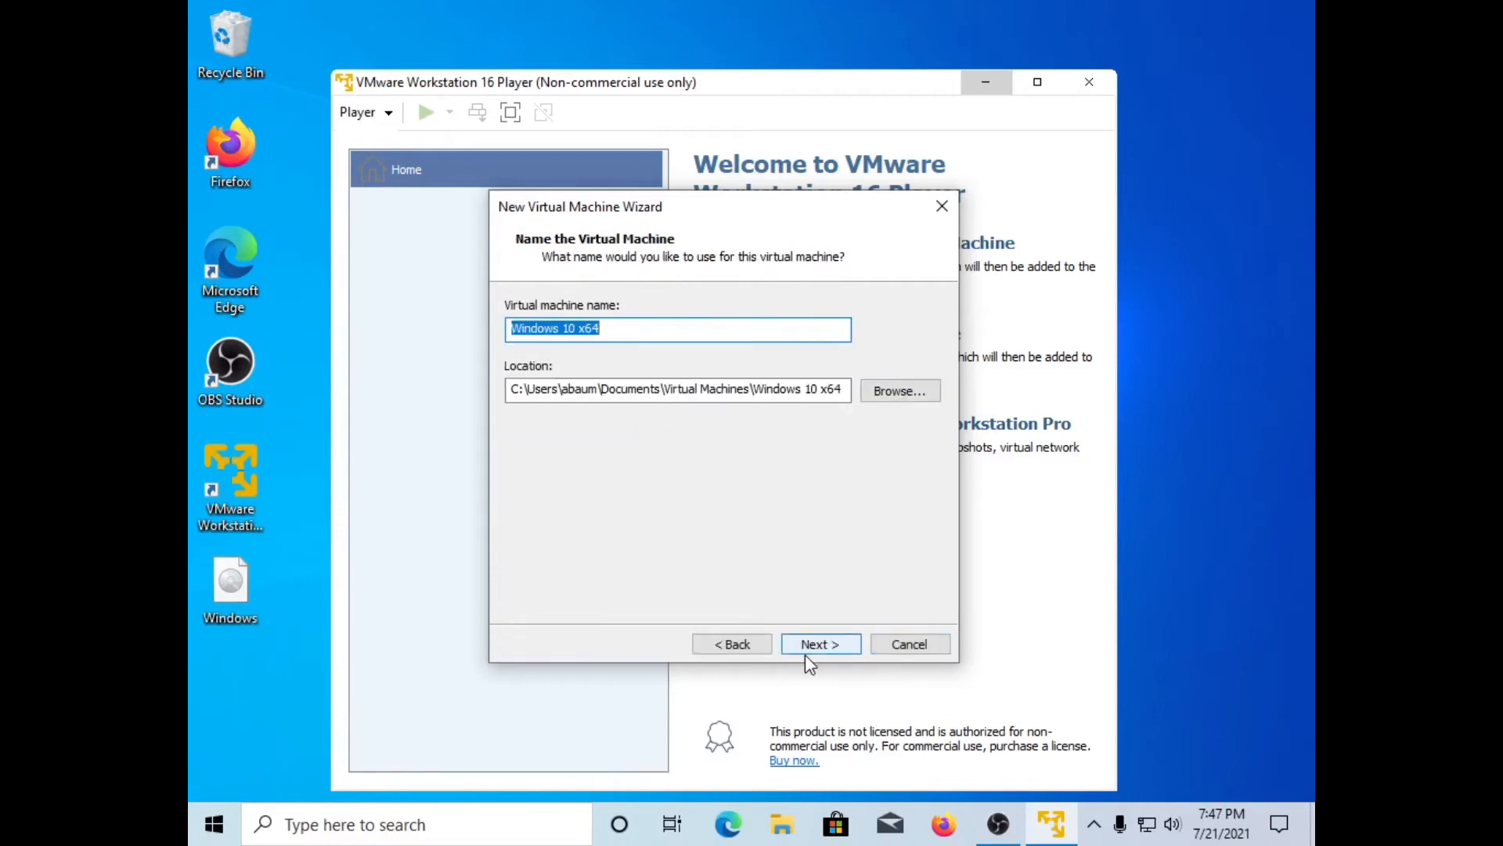
# Step: Rename the virtual machine from 'Windows 10 x64' to 'Test'
pyautogui.press('BackSpace')
pyautogui.write('Tes')
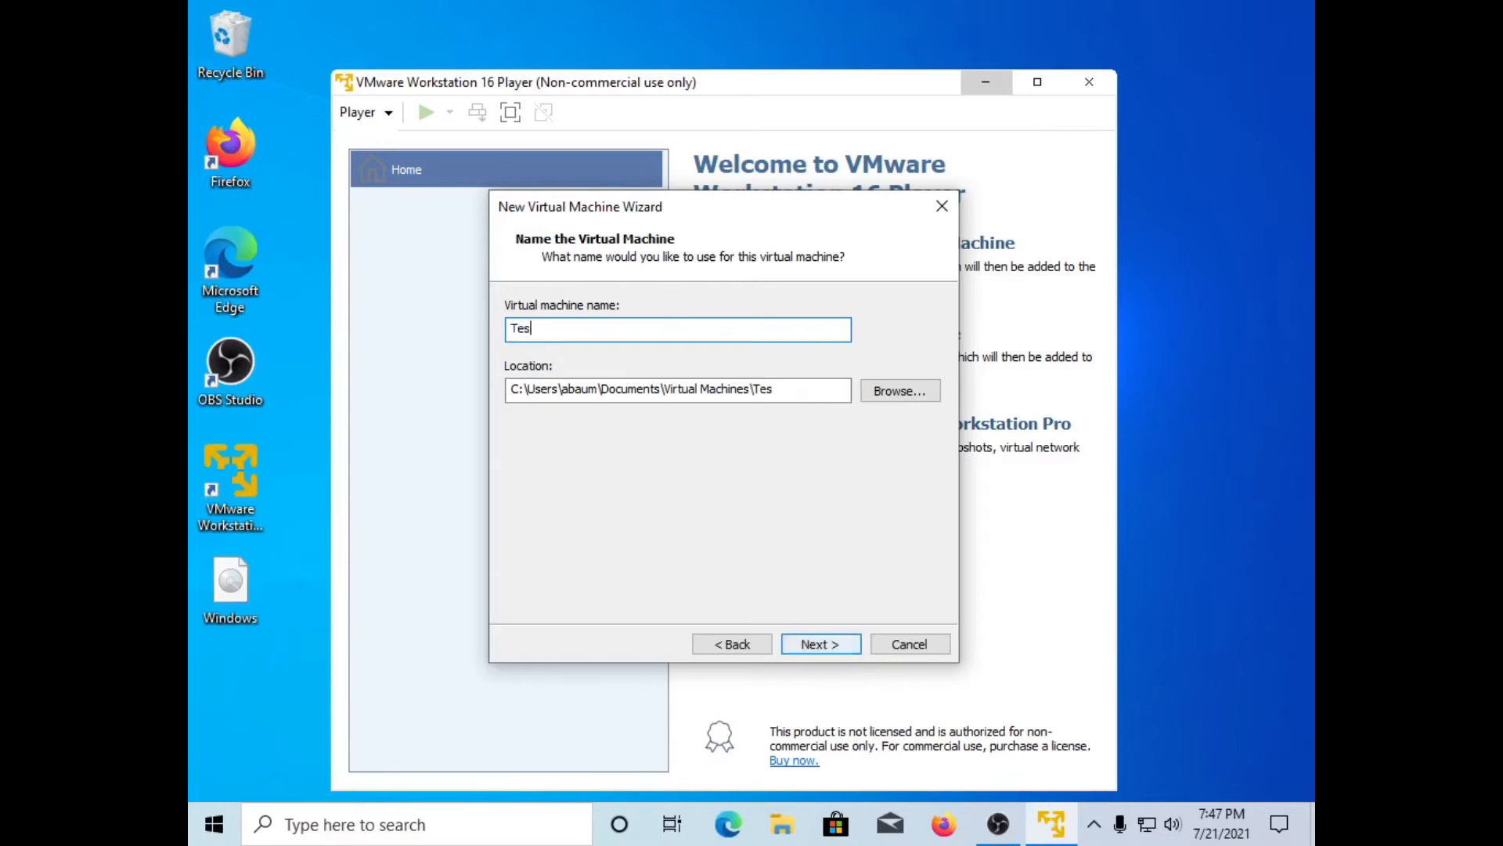
pyautogui.write('t')
pyautogui.click(837, 643)
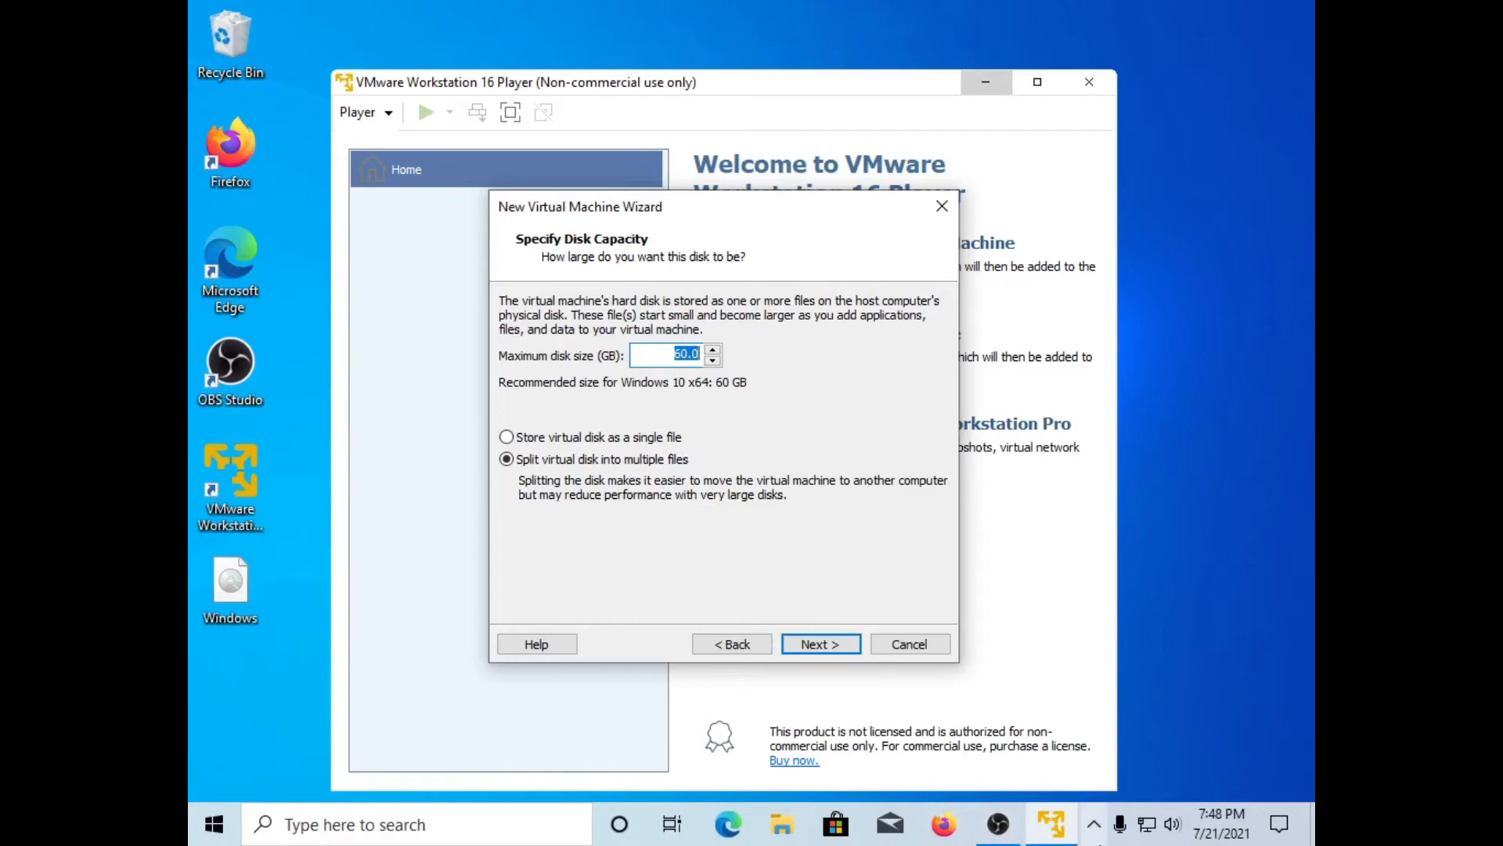
# Step: Keep the 60 GB disk size and store the virtual disk as a single file
pyautogui.click(1008, 826)
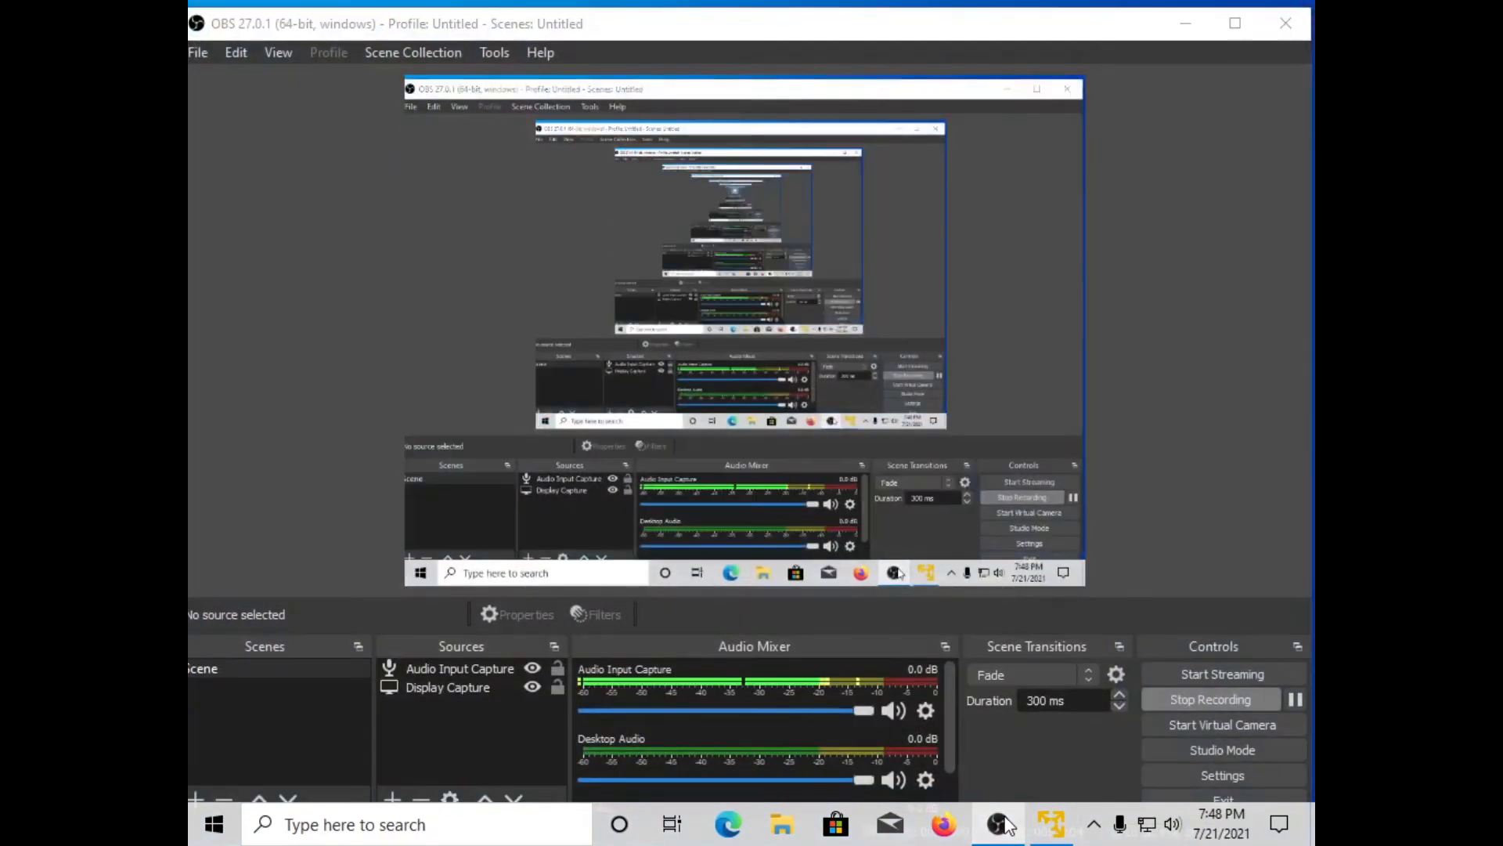
pyautogui.click(1007, 826)
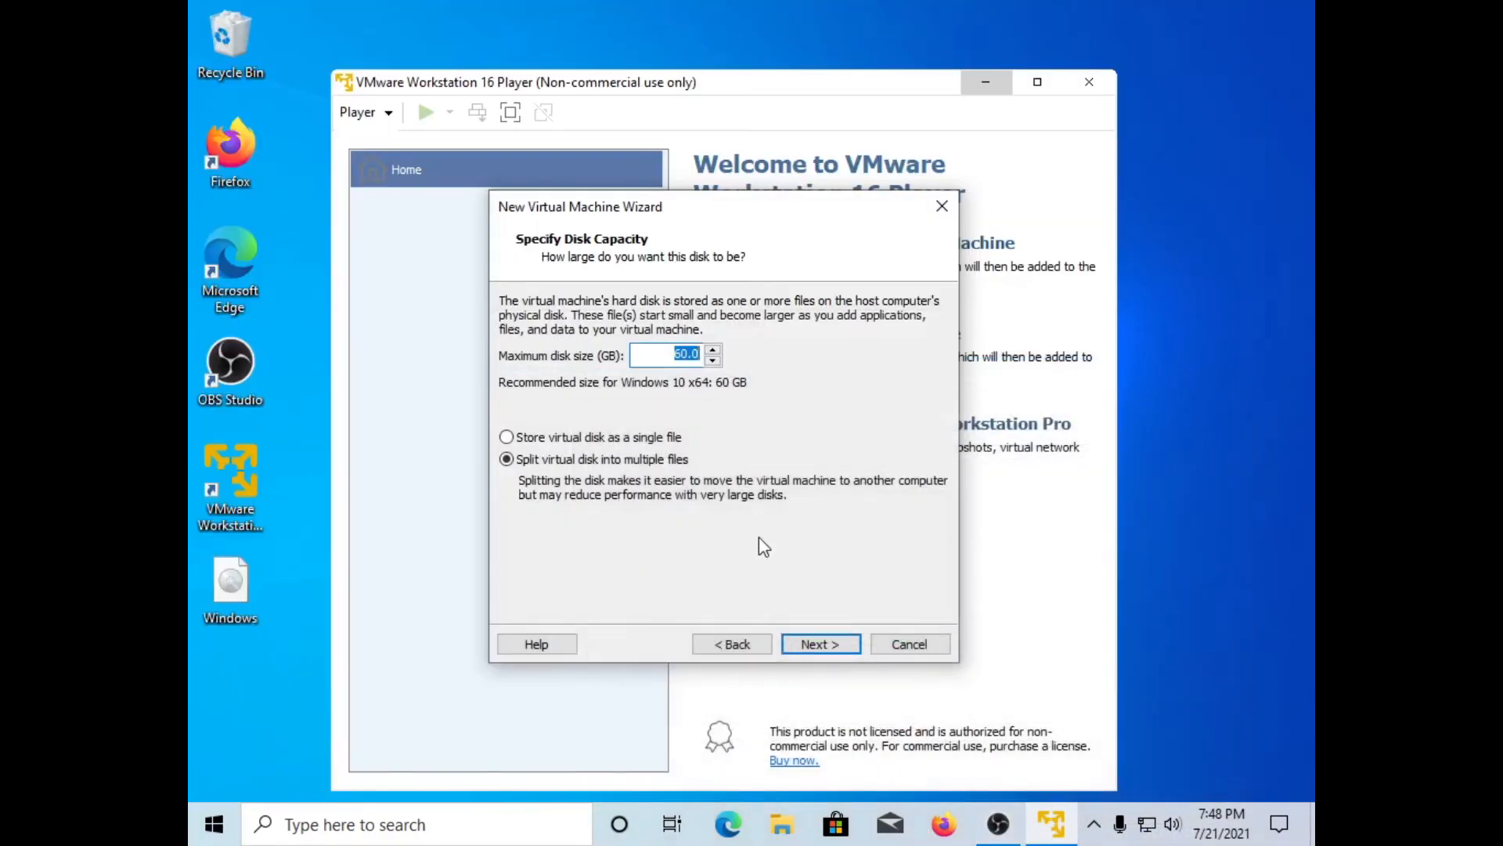
pyautogui.click(586, 439)
pyautogui.click(830, 644)
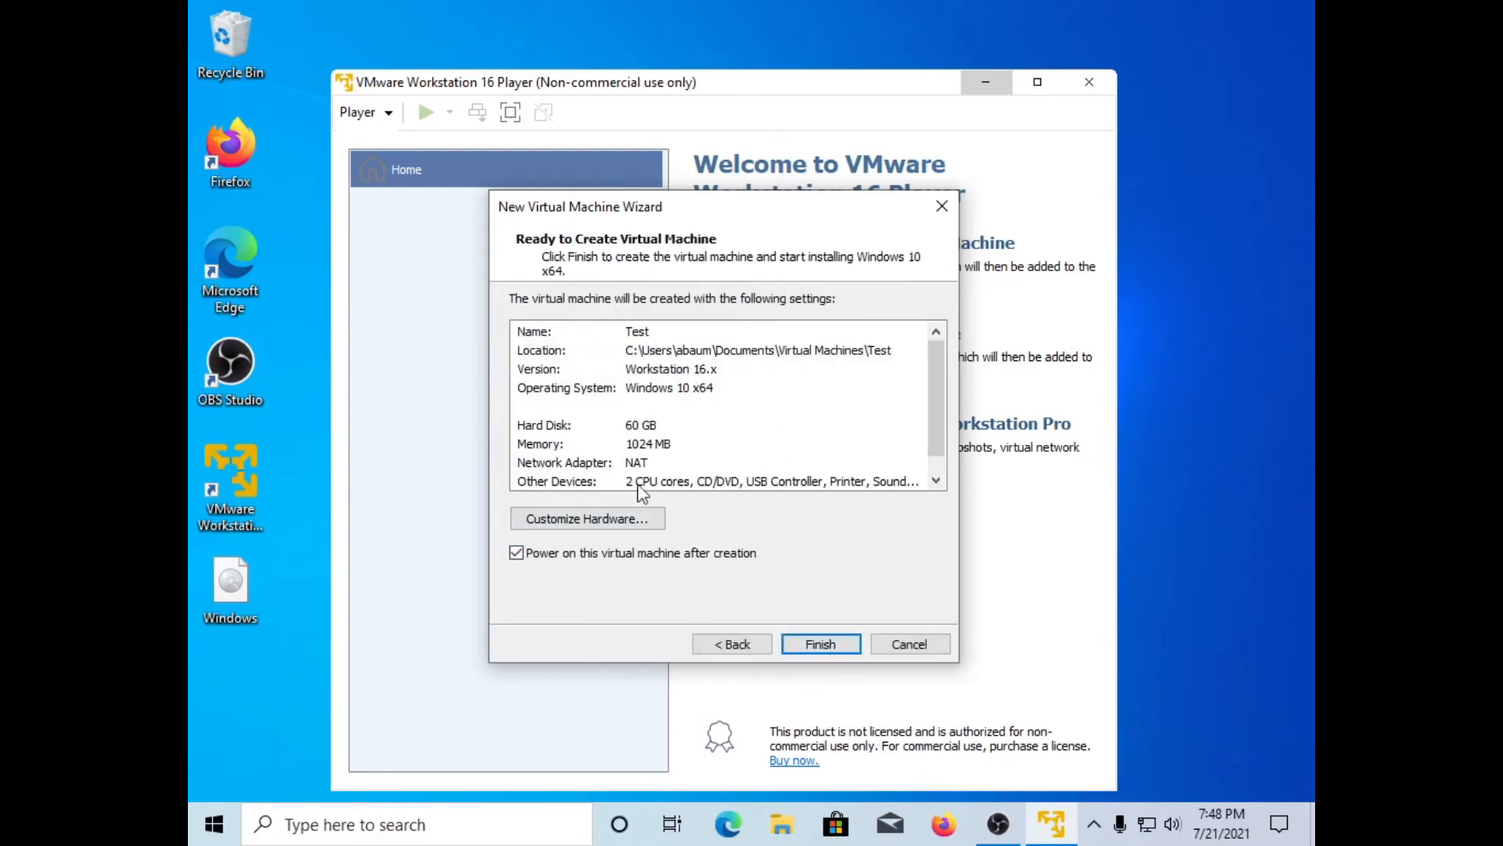
# Step: In Customize Hardware, bring the Memory setting to exactly 1000 MB and close the dialog
pyautogui.click(626, 521)
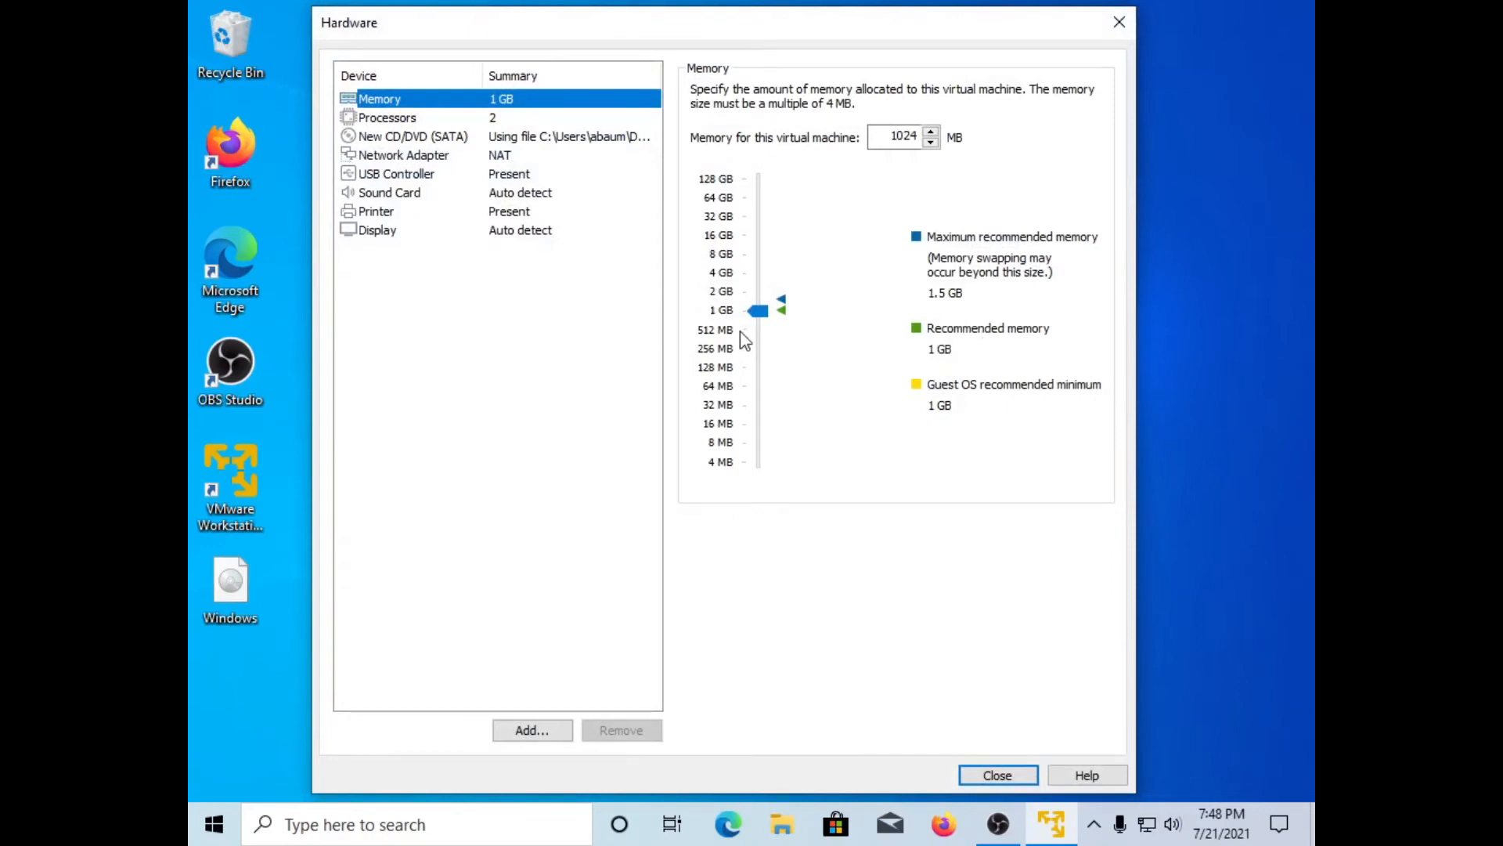
pyautogui.moveTo(761, 319); pyautogui.dragTo(770, 253)
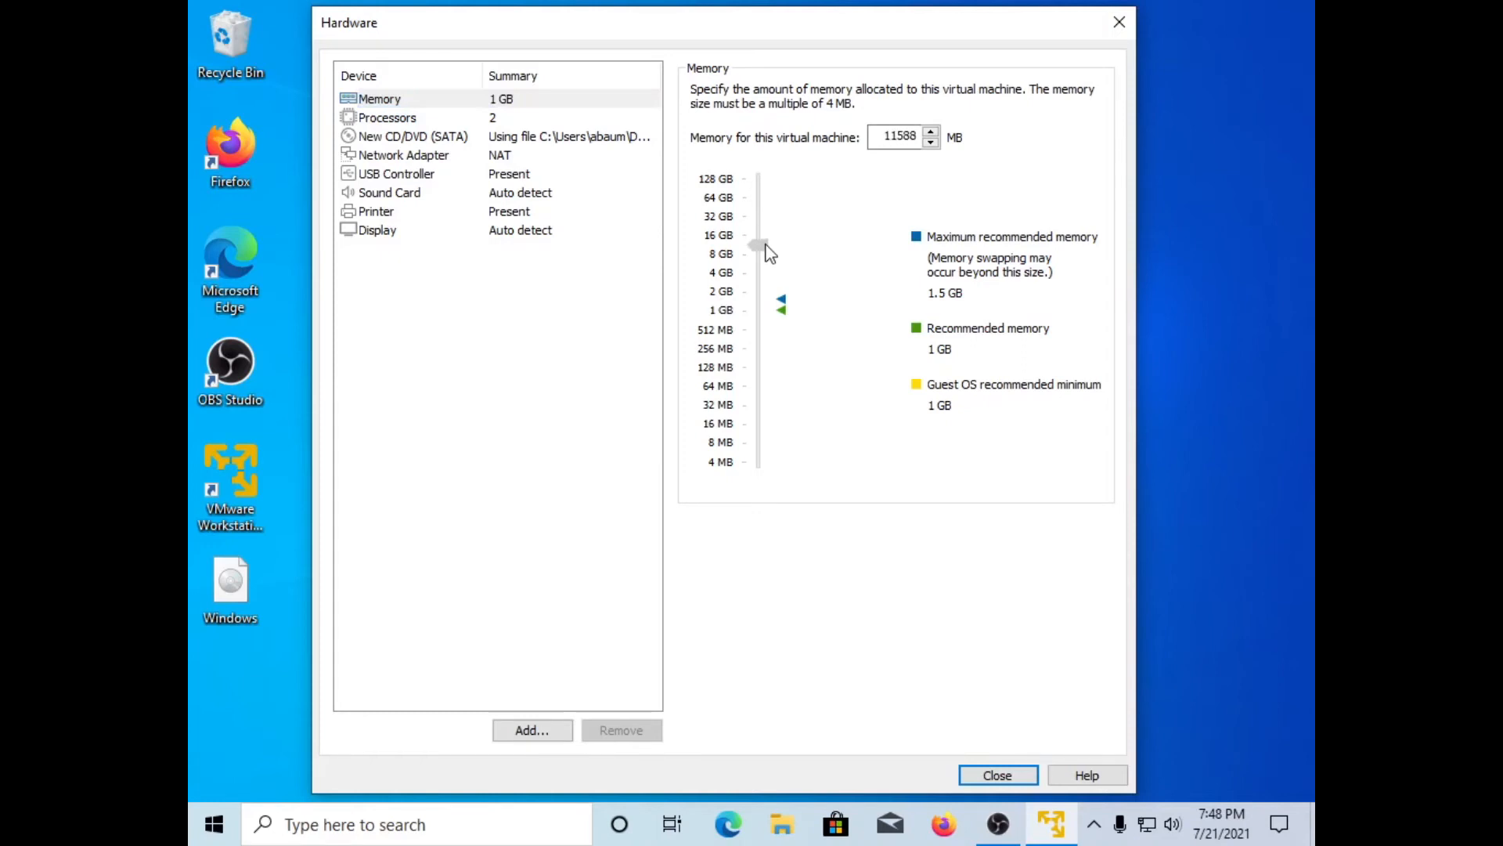
pyautogui.moveTo(771, 253); pyautogui.dragTo(773, 313)
pyautogui.click(931, 131)
pyautogui.click(930, 132)
pyautogui.click(931, 131)
pyautogui.click(932, 131)
pyautogui.click(932, 132)
pyautogui.click(932, 131)
pyautogui.click(932, 132)
pyautogui.click(932, 132)
pyautogui.click(931, 132)
pyautogui.click(932, 131)
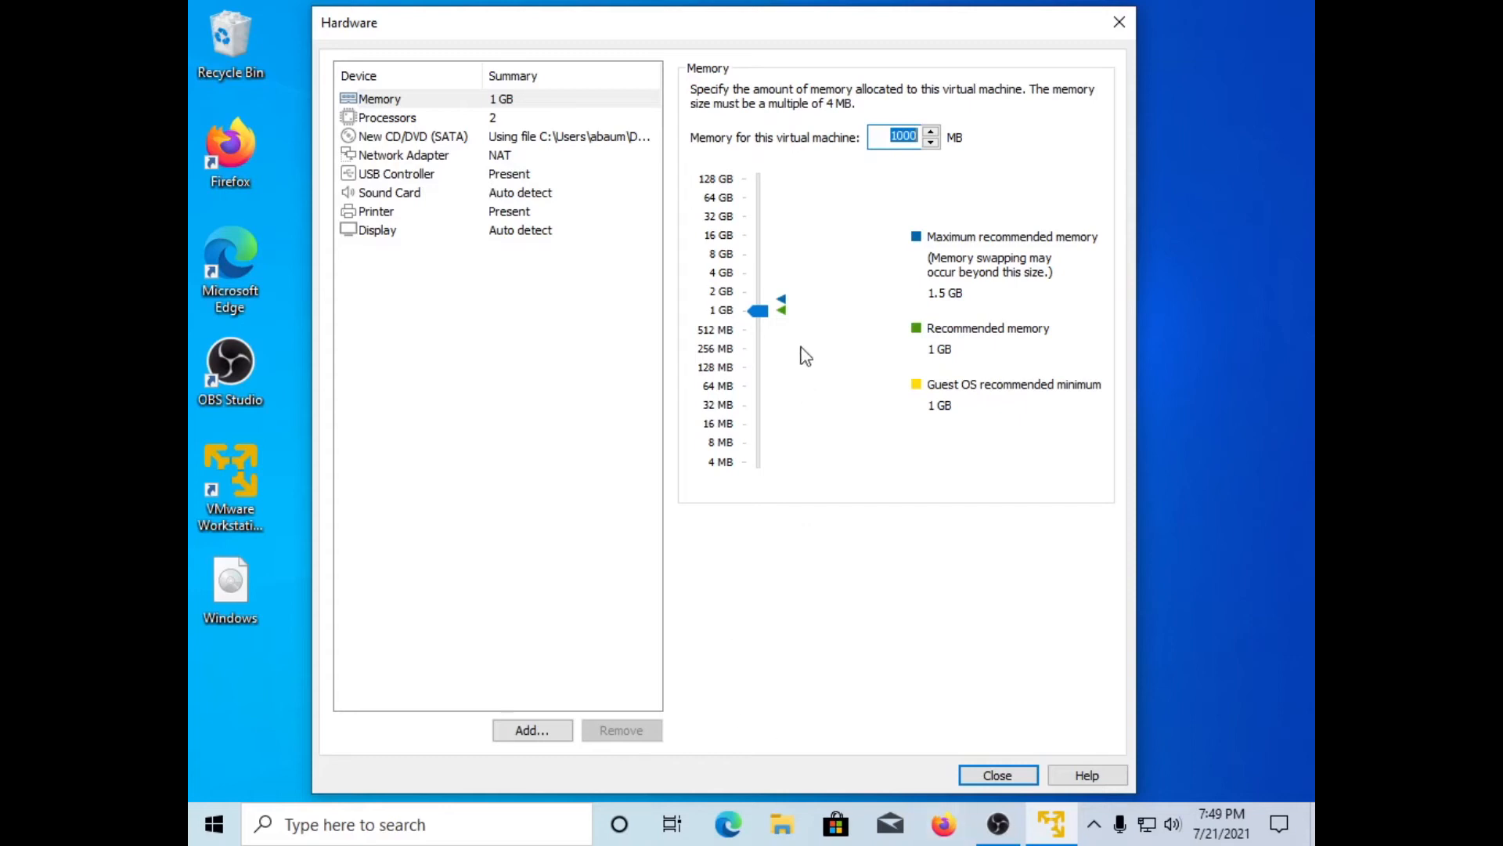
pyautogui.click(988, 769)
pyautogui.click(988, 772)
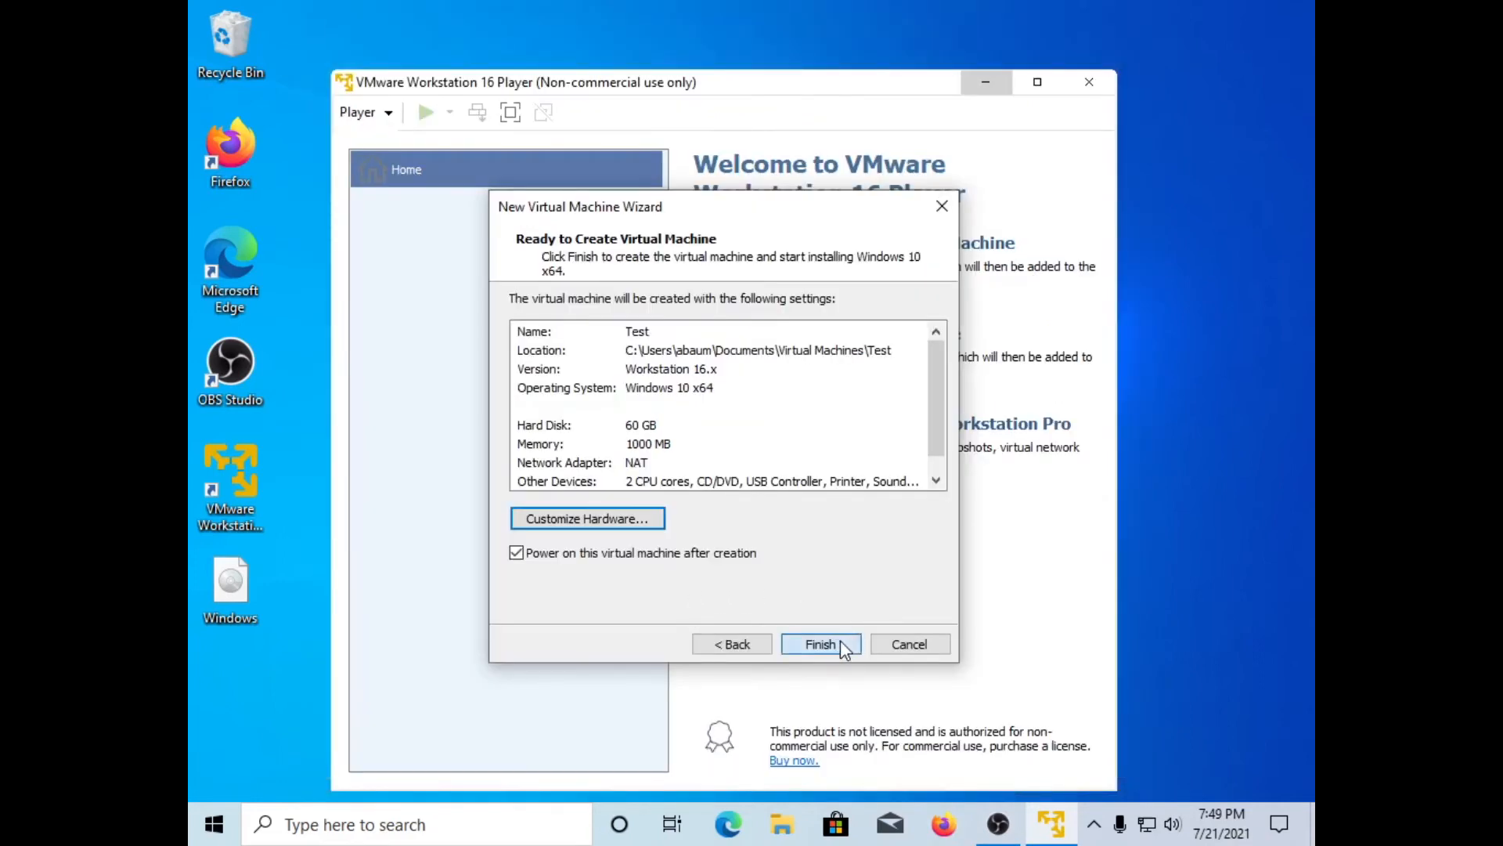
# Step: Finish the wizard so the Test VM is created and powers on into Windows Setup
pyautogui.click(821, 643)
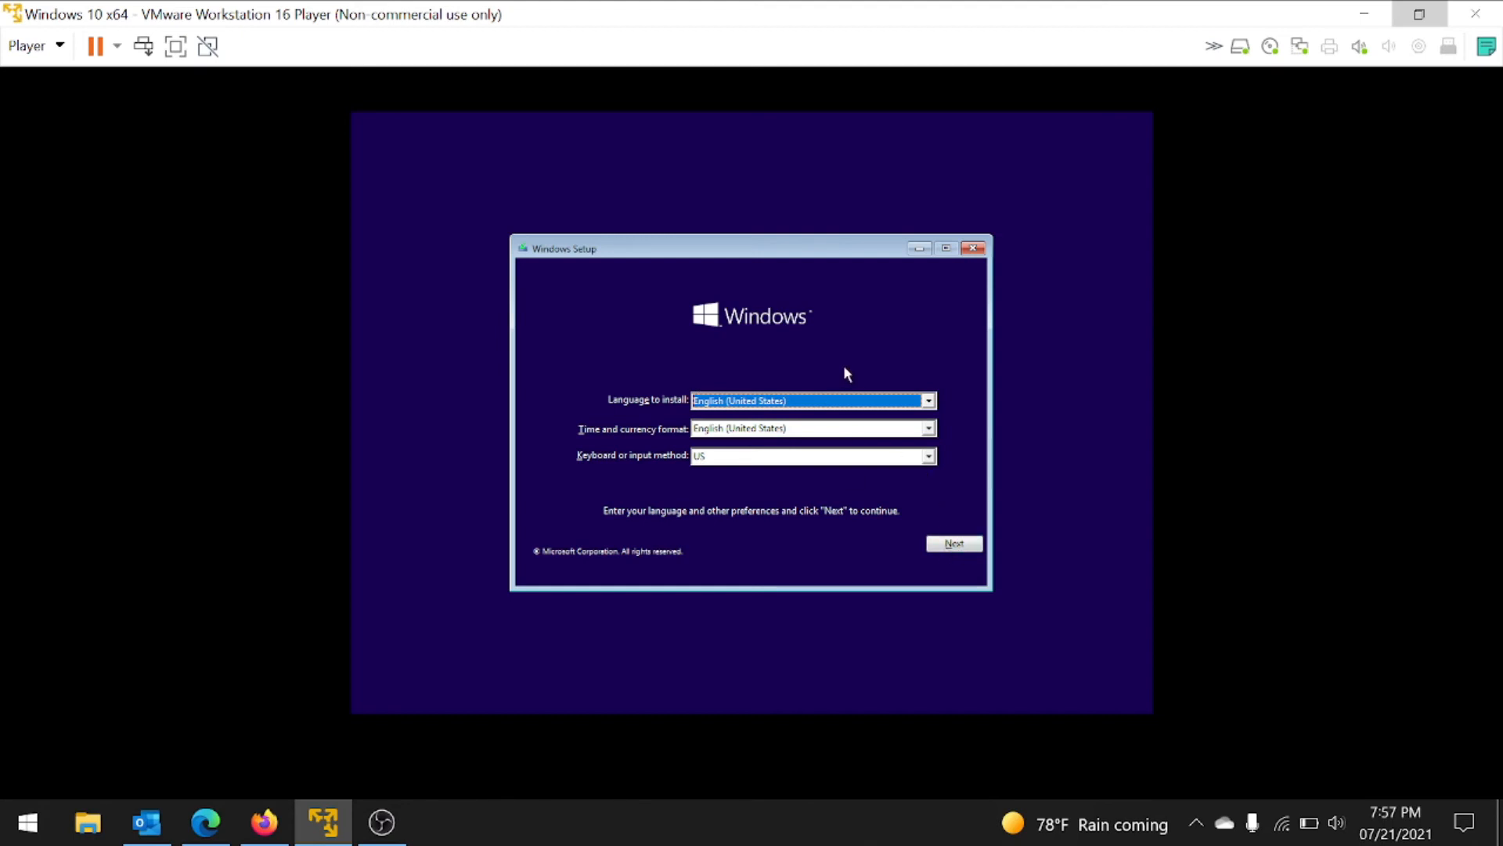
# Step: Keep English (United States) and US keyboard, start installing without a product key, choosing Windows 10 Home
pyautogui.click(961, 544)
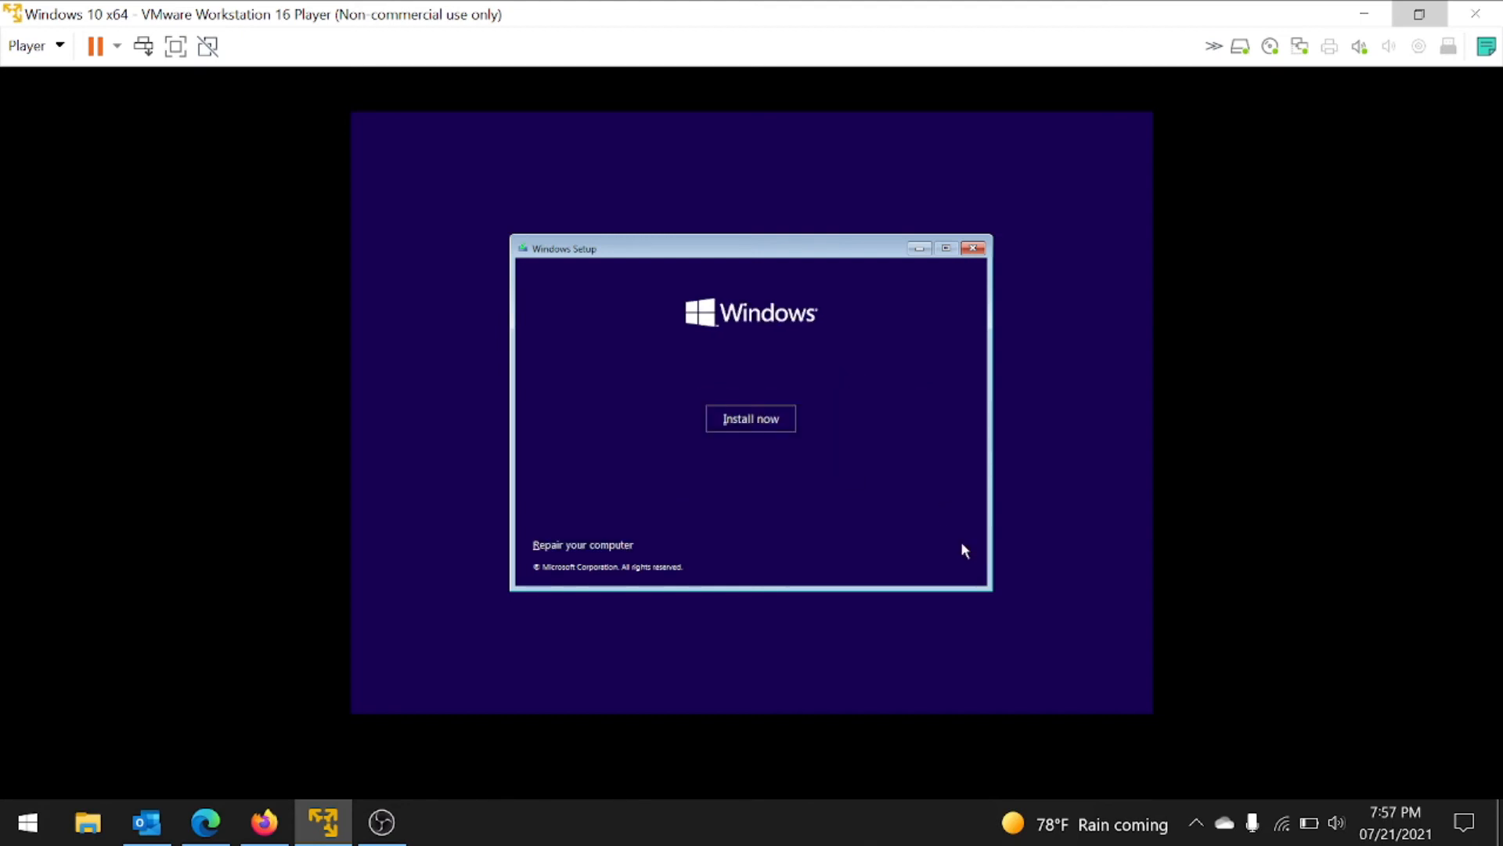
pyautogui.click(758, 423)
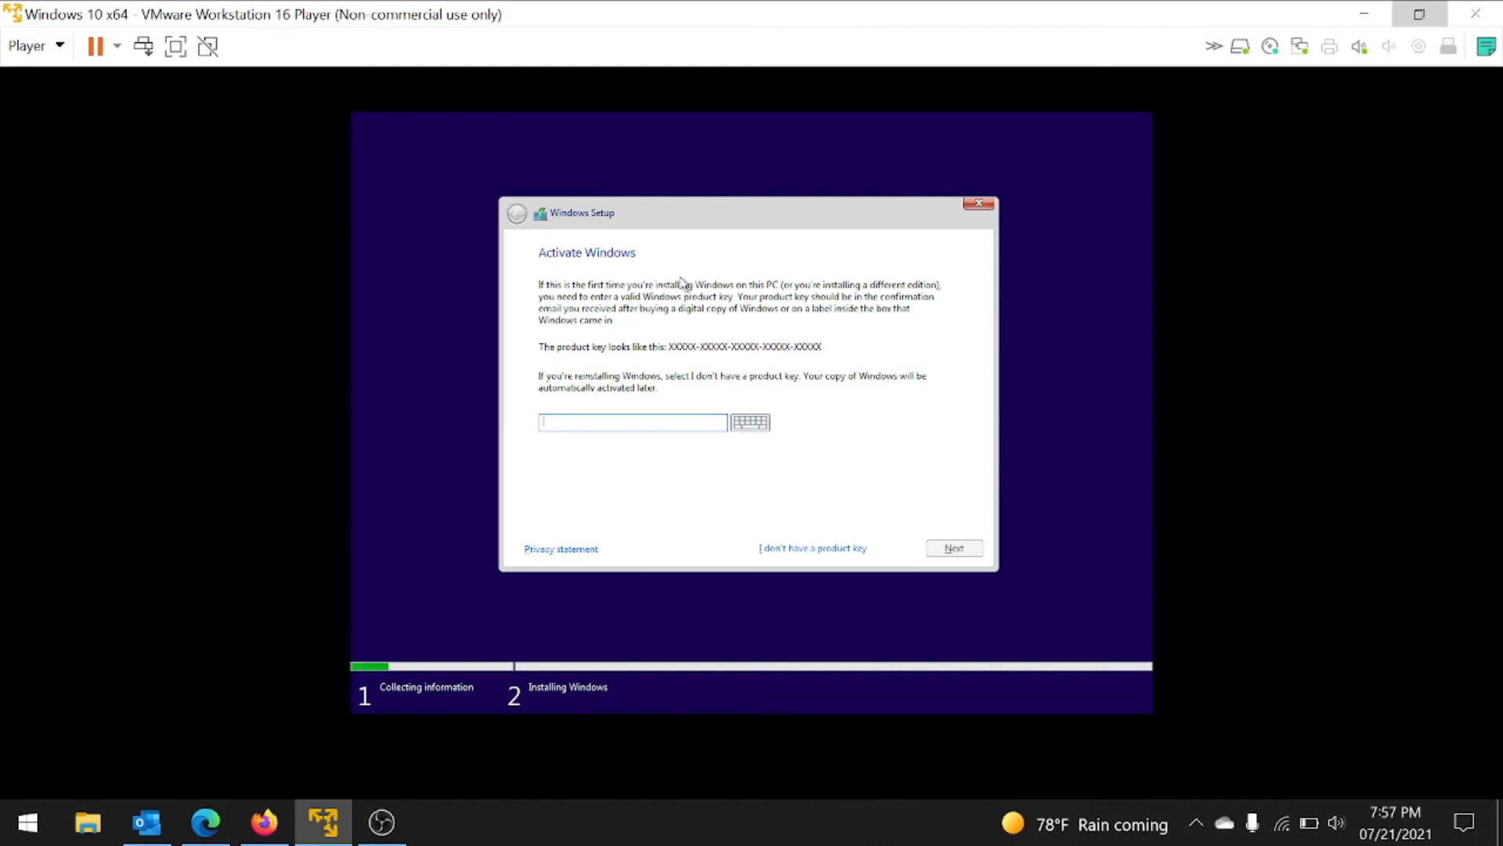
pyautogui.click(808, 548)
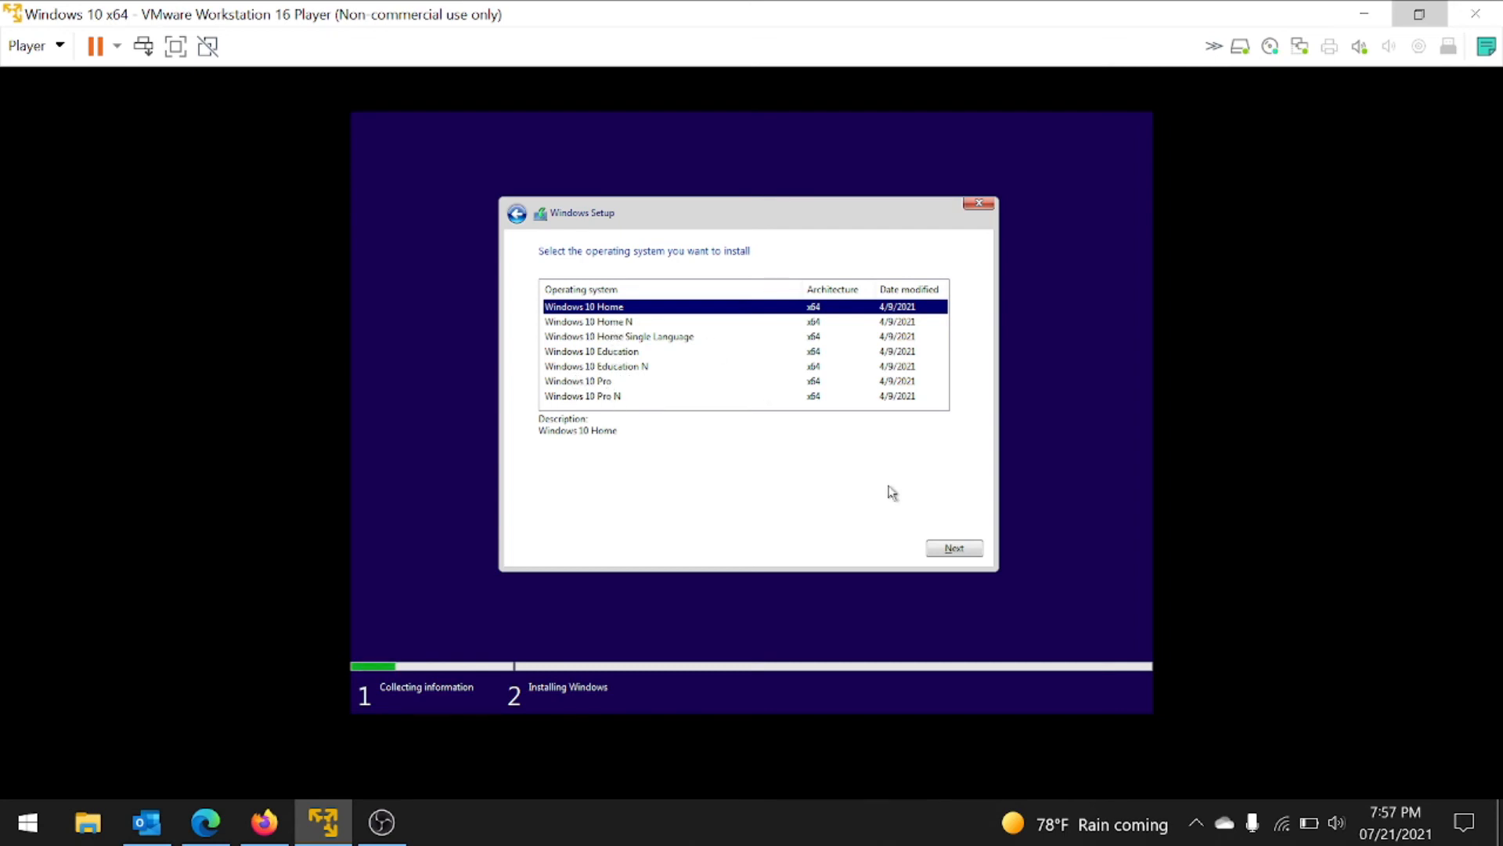
pyautogui.click(980, 555)
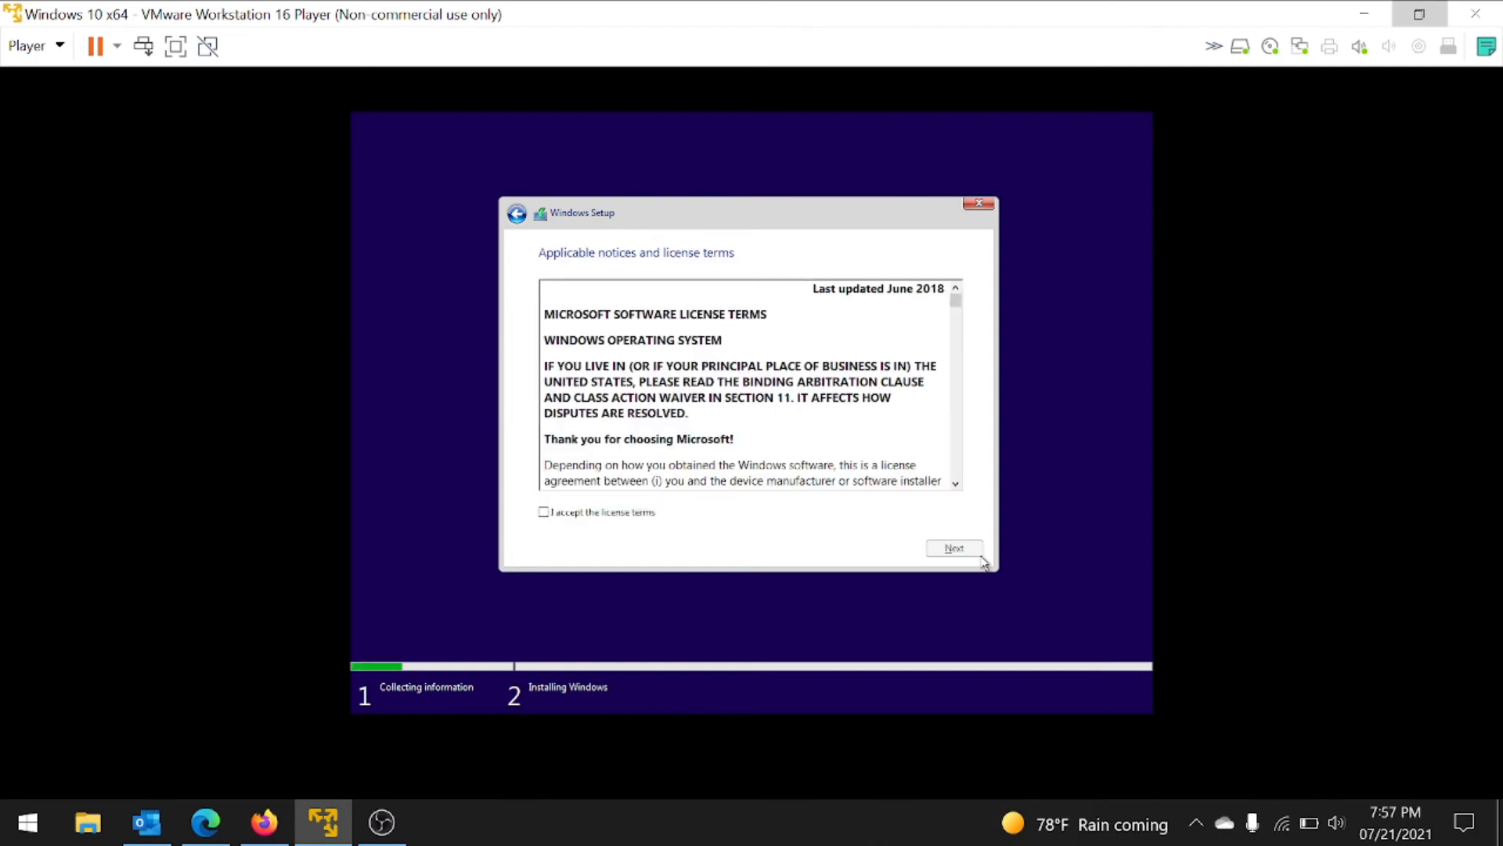
# Step: Accept the license terms and do a custom install onto Drive 0's 60 GB unallocated space
pyautogui.click(637, 512)
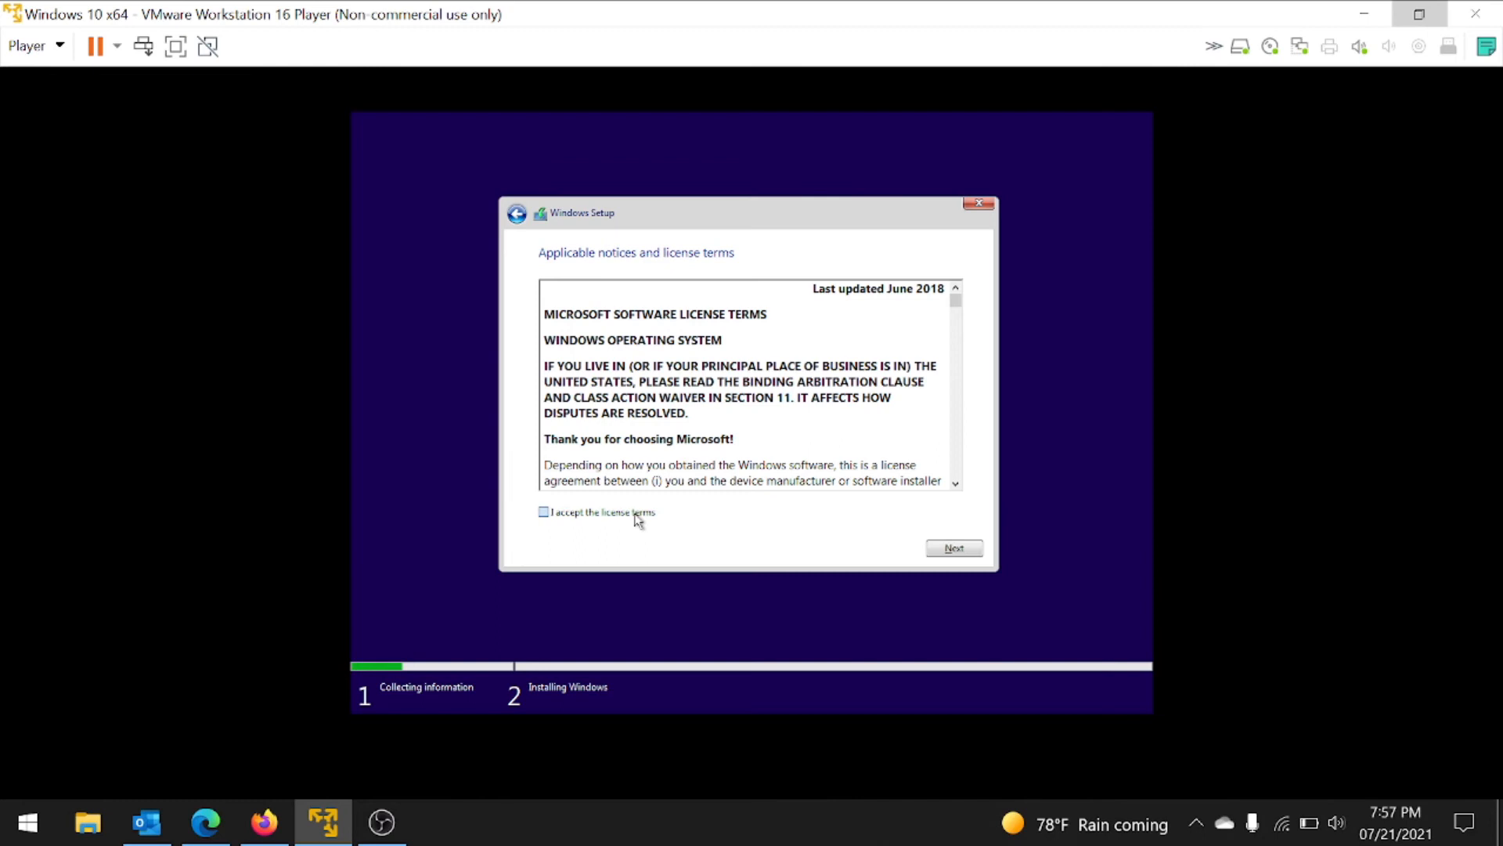
pyautogui.click(946, 551)
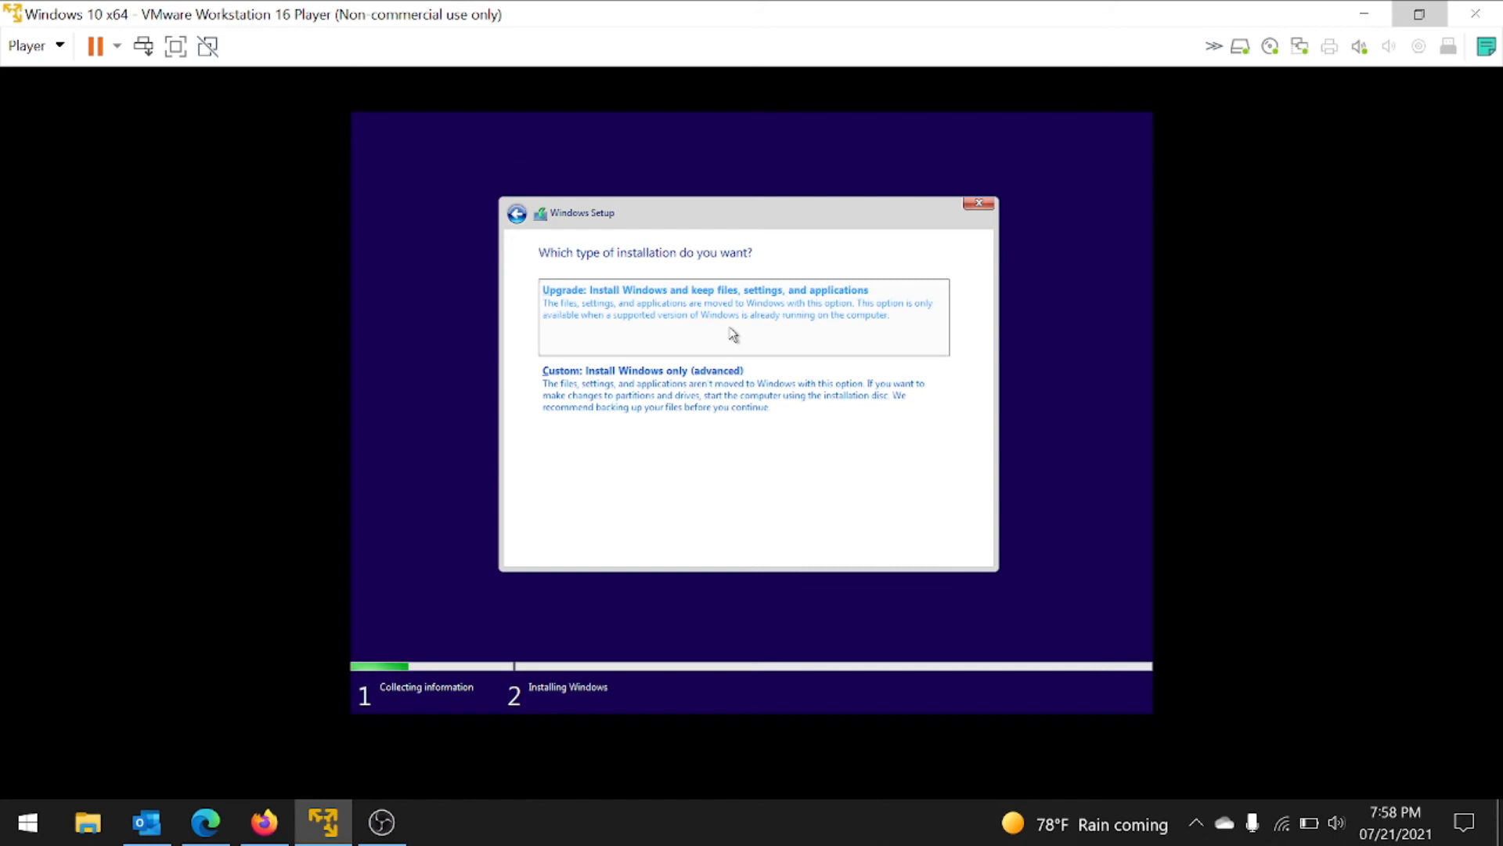
pyautogui.click(693, 415)
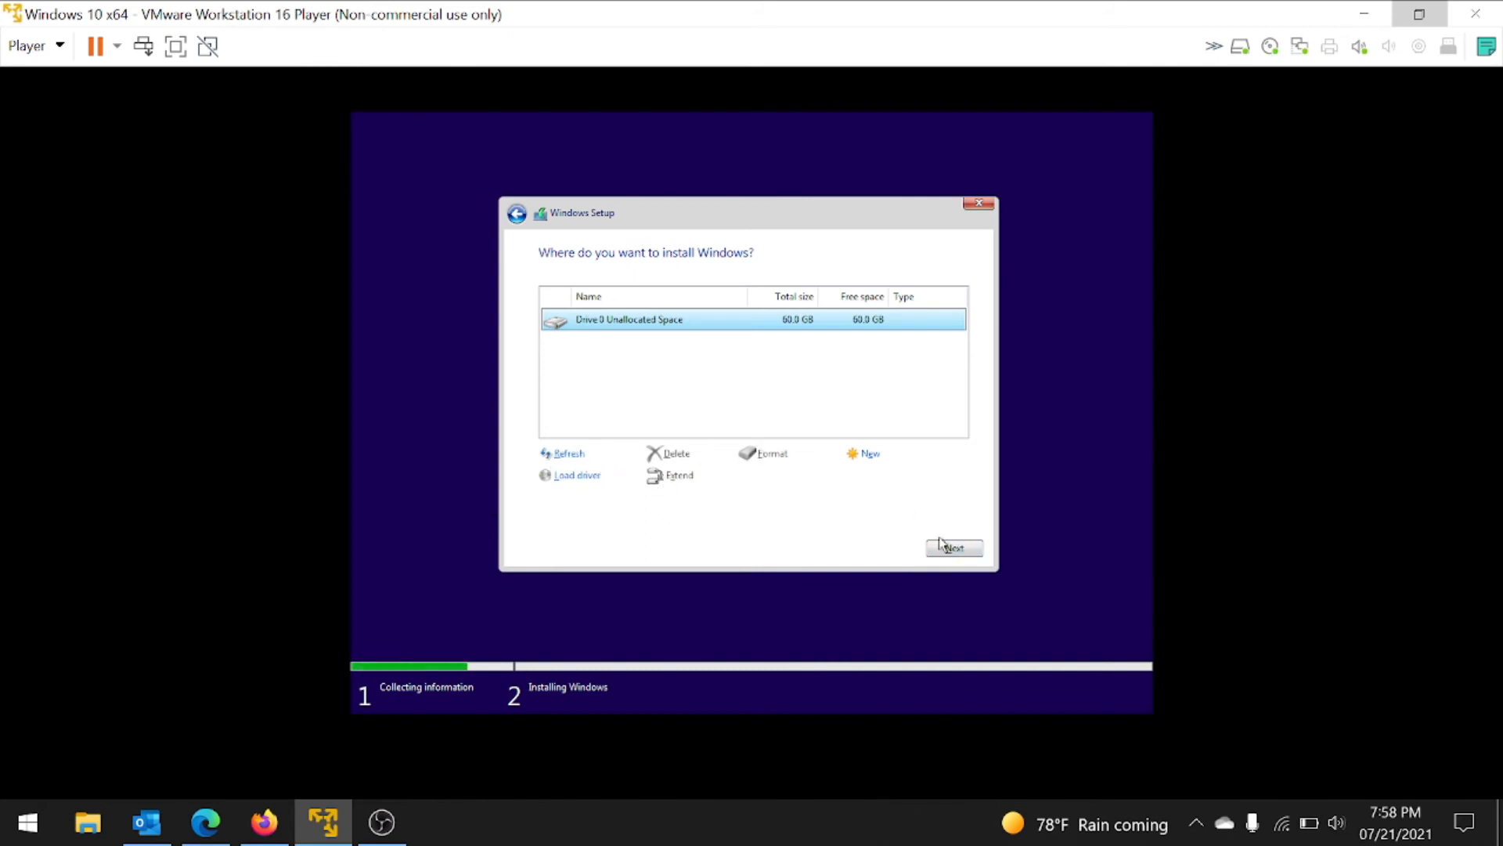
pyautogui.click(959, 553)
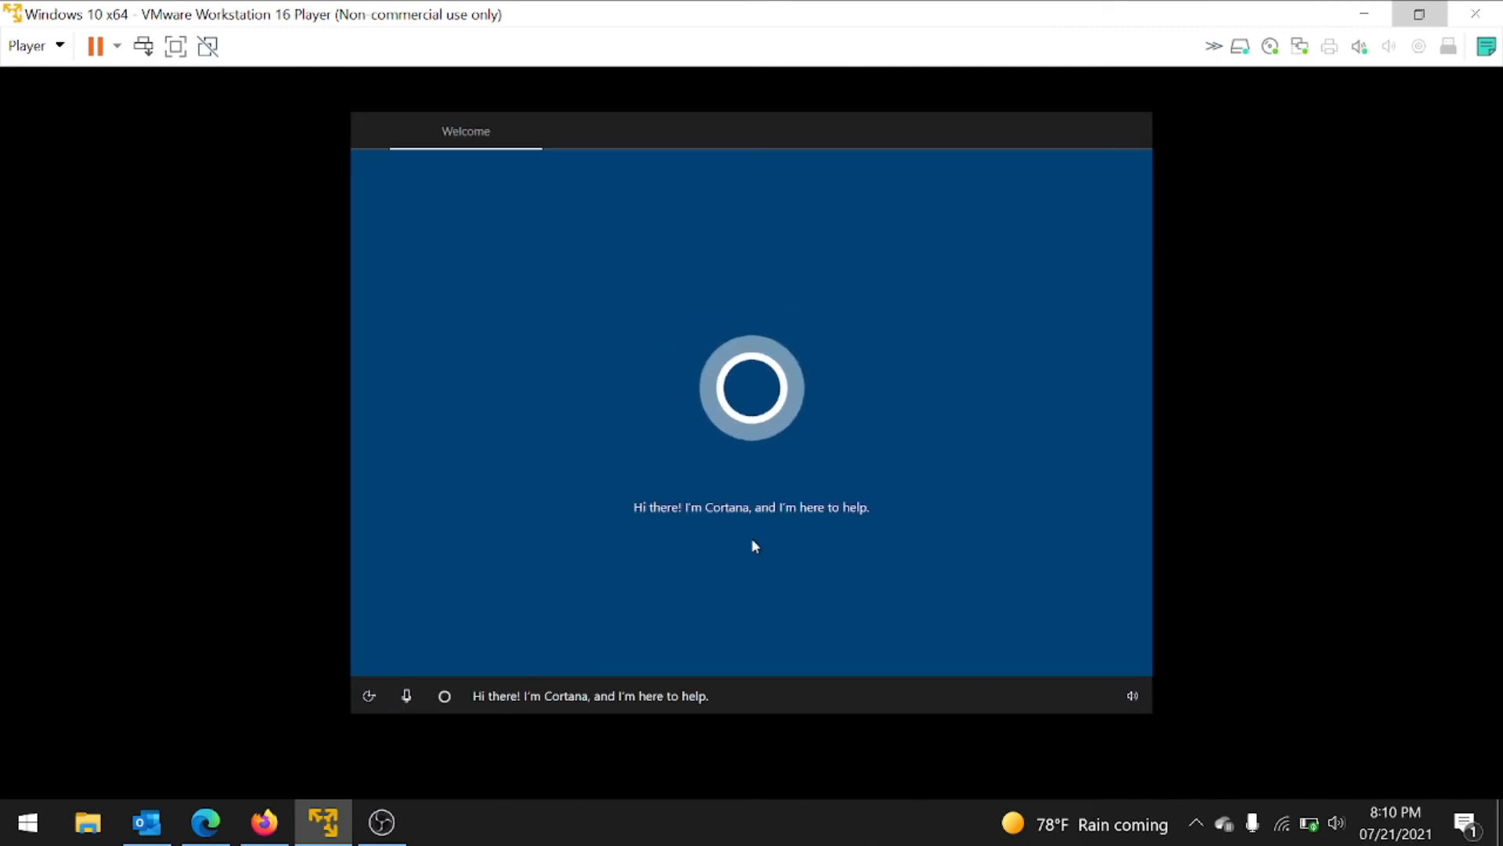
# Step: Mute Cortana, say Yes to the suggested region and keyboard, skip a second layout, then continue
pyautogui.click(411, 695)
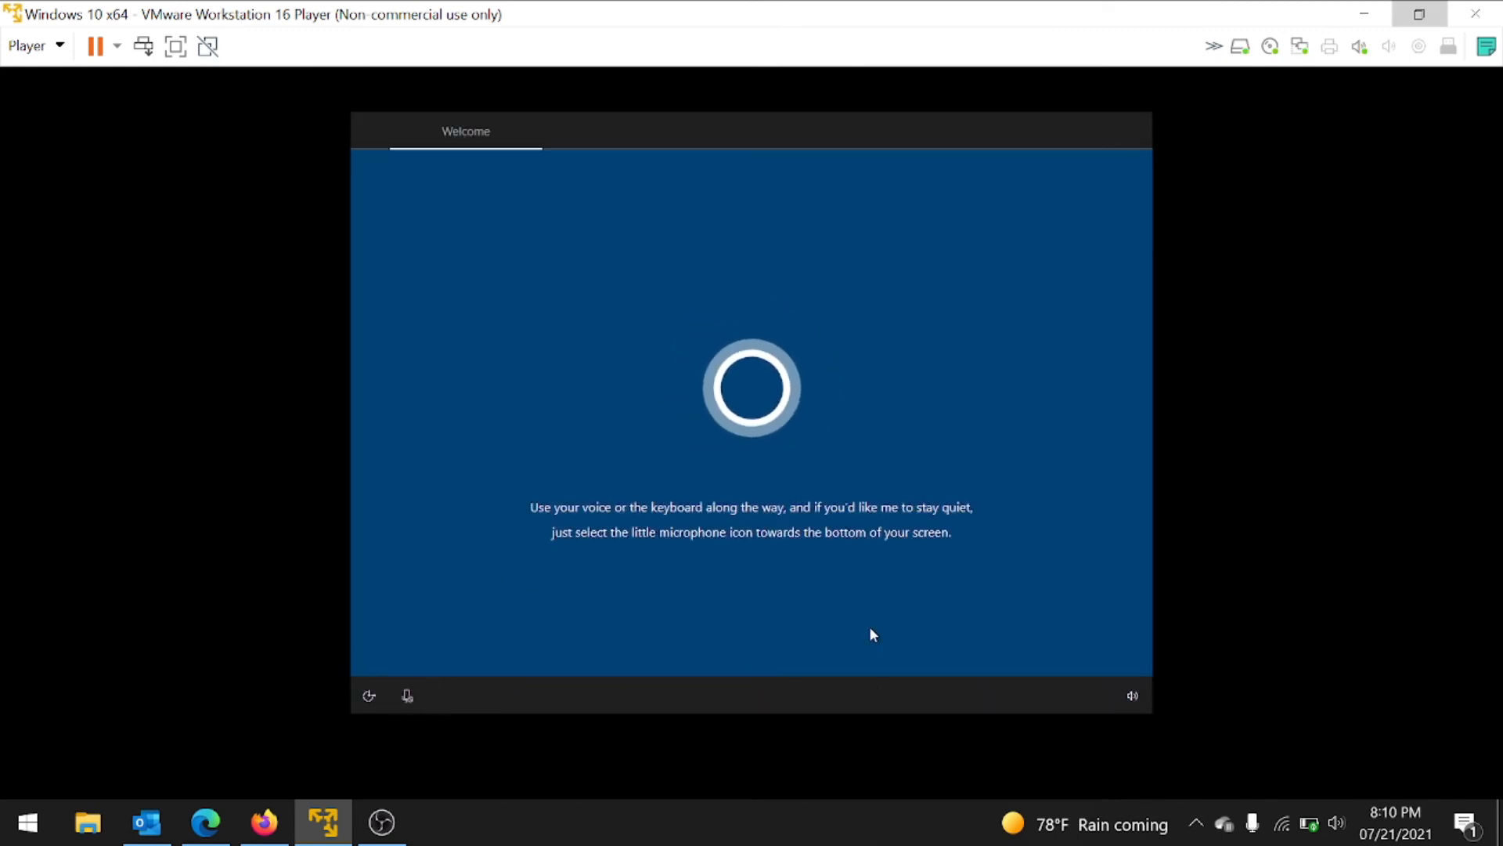
pyautogui.click(406, 695)
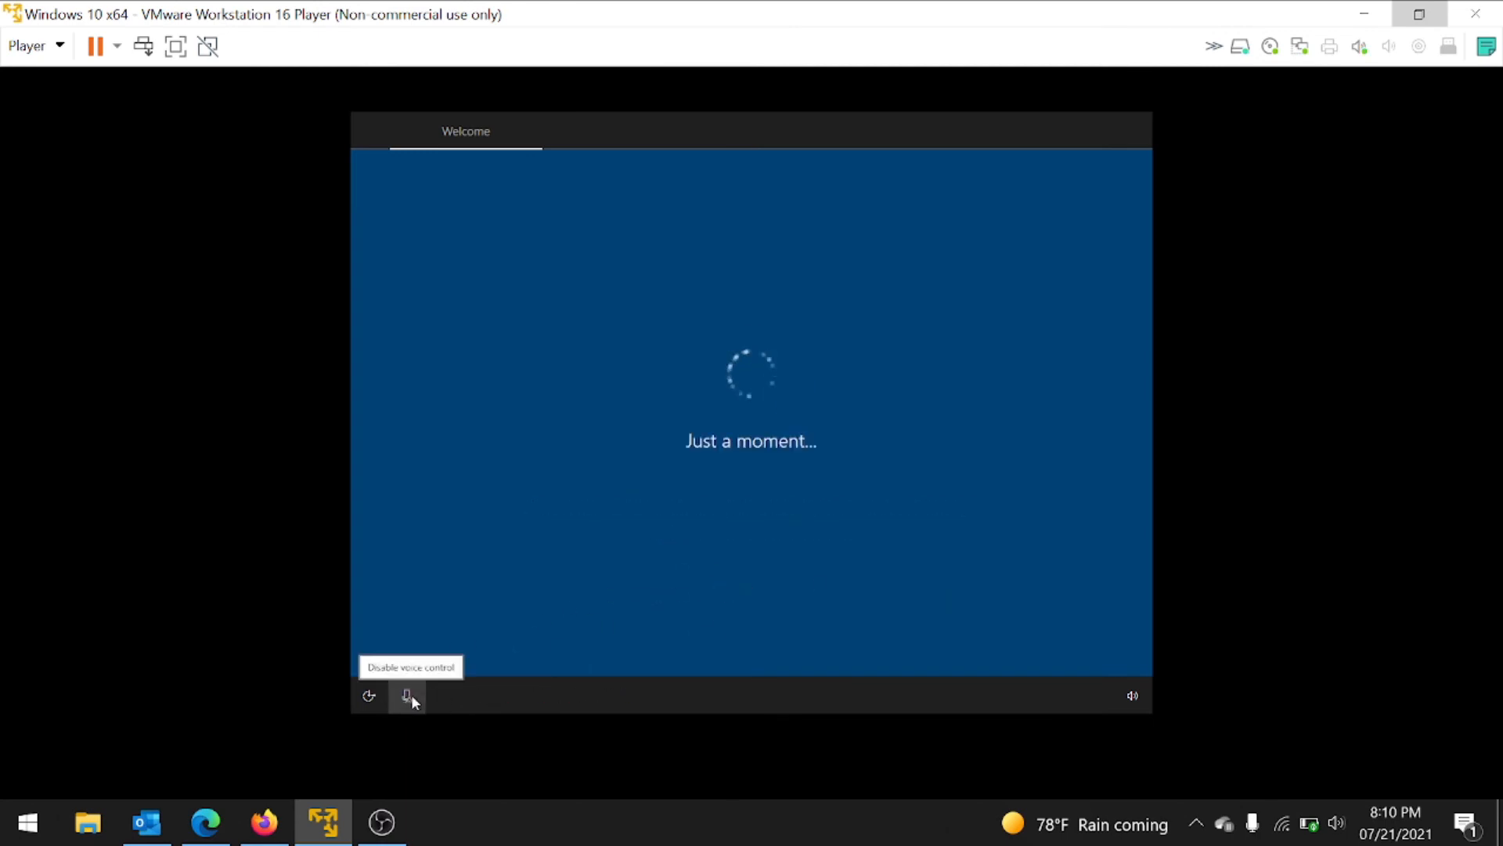
pyautogui.click(1083, 641)
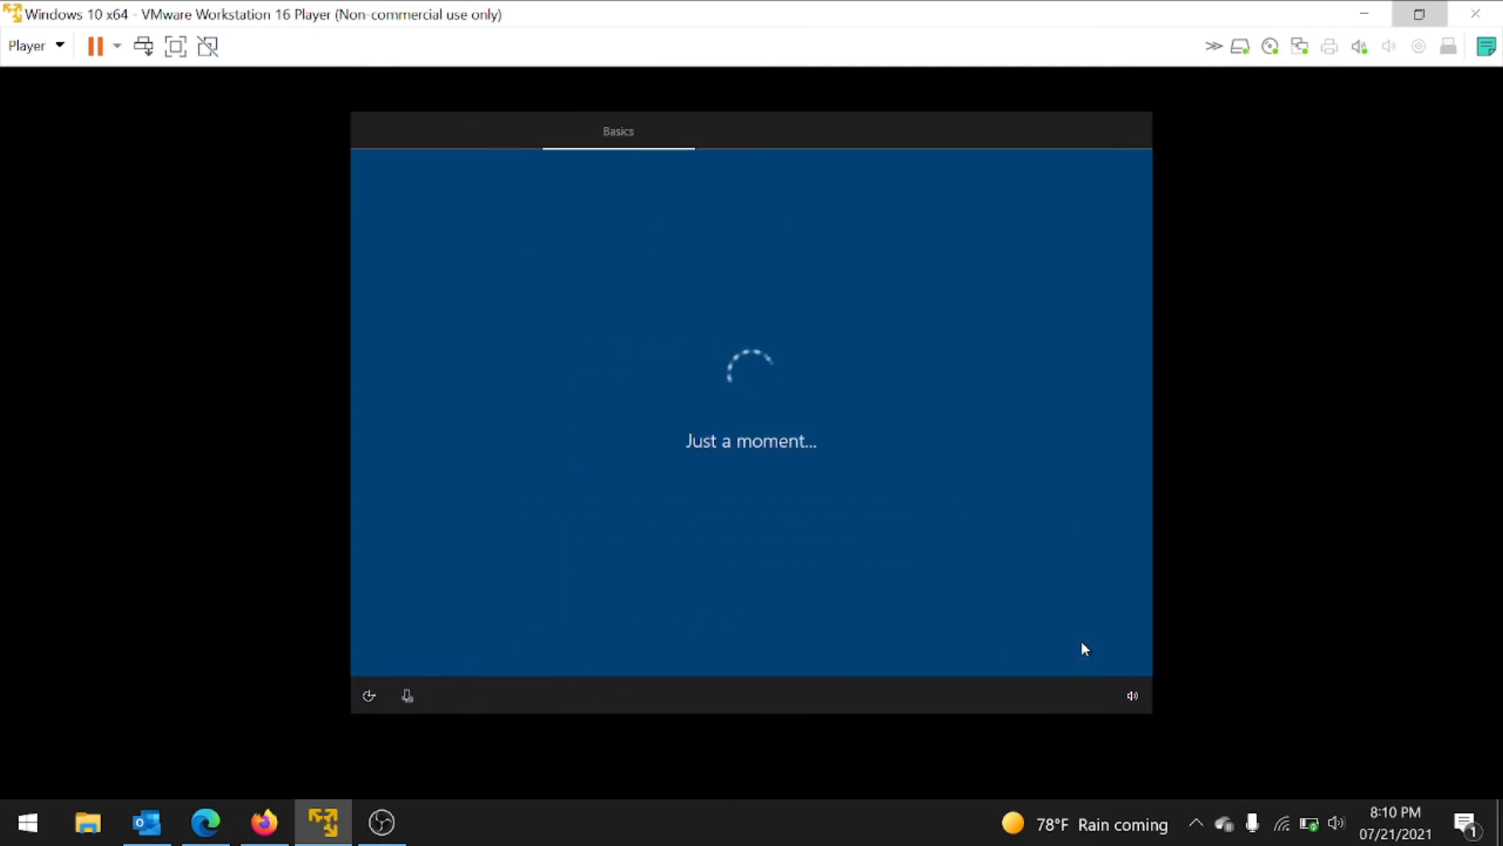
pyautogui.click(1080, 640)
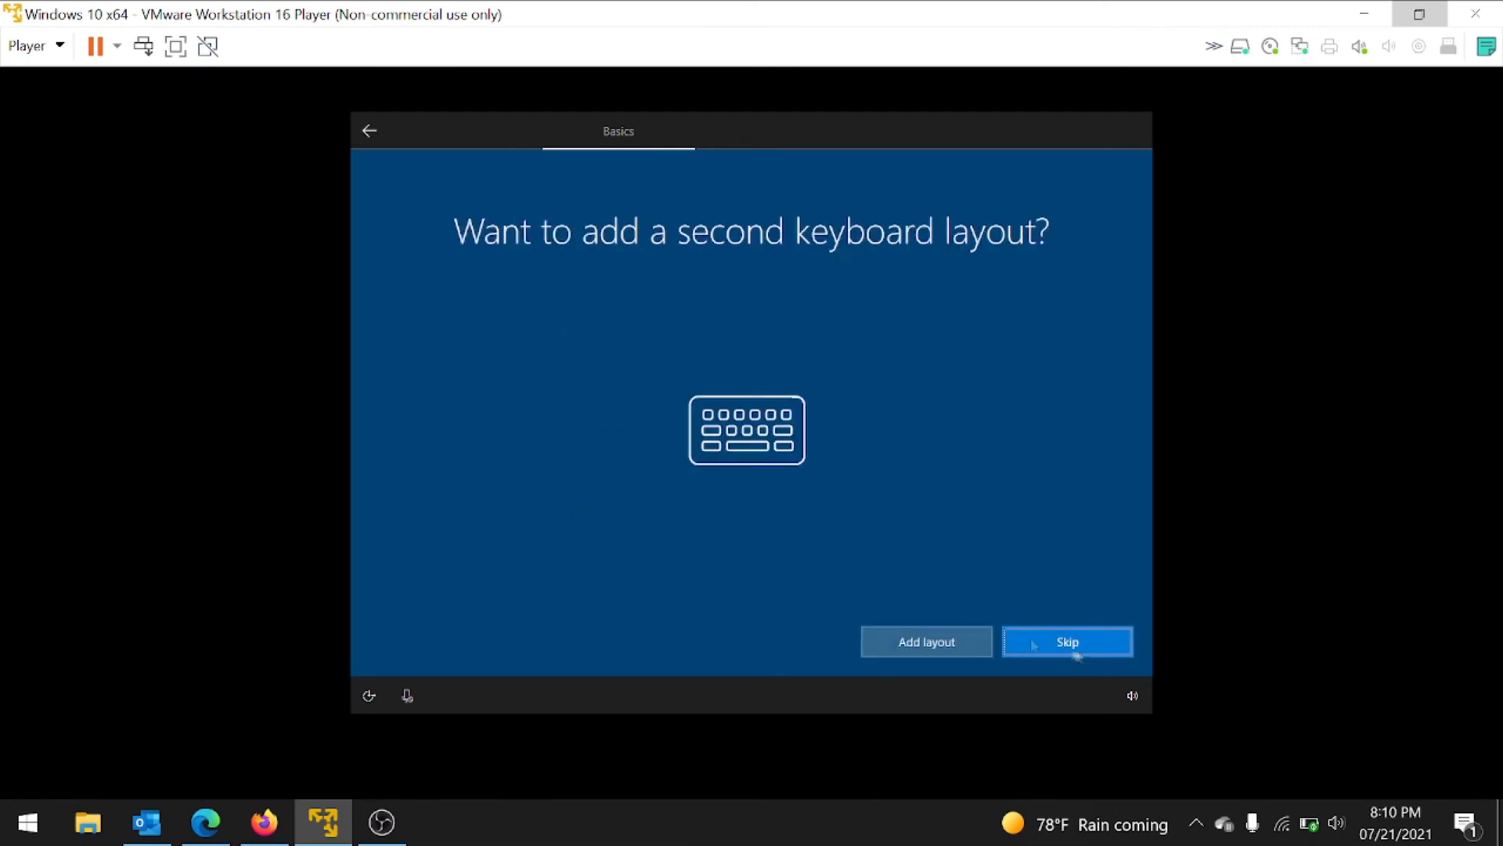
pyautogui.click(1080, 648)
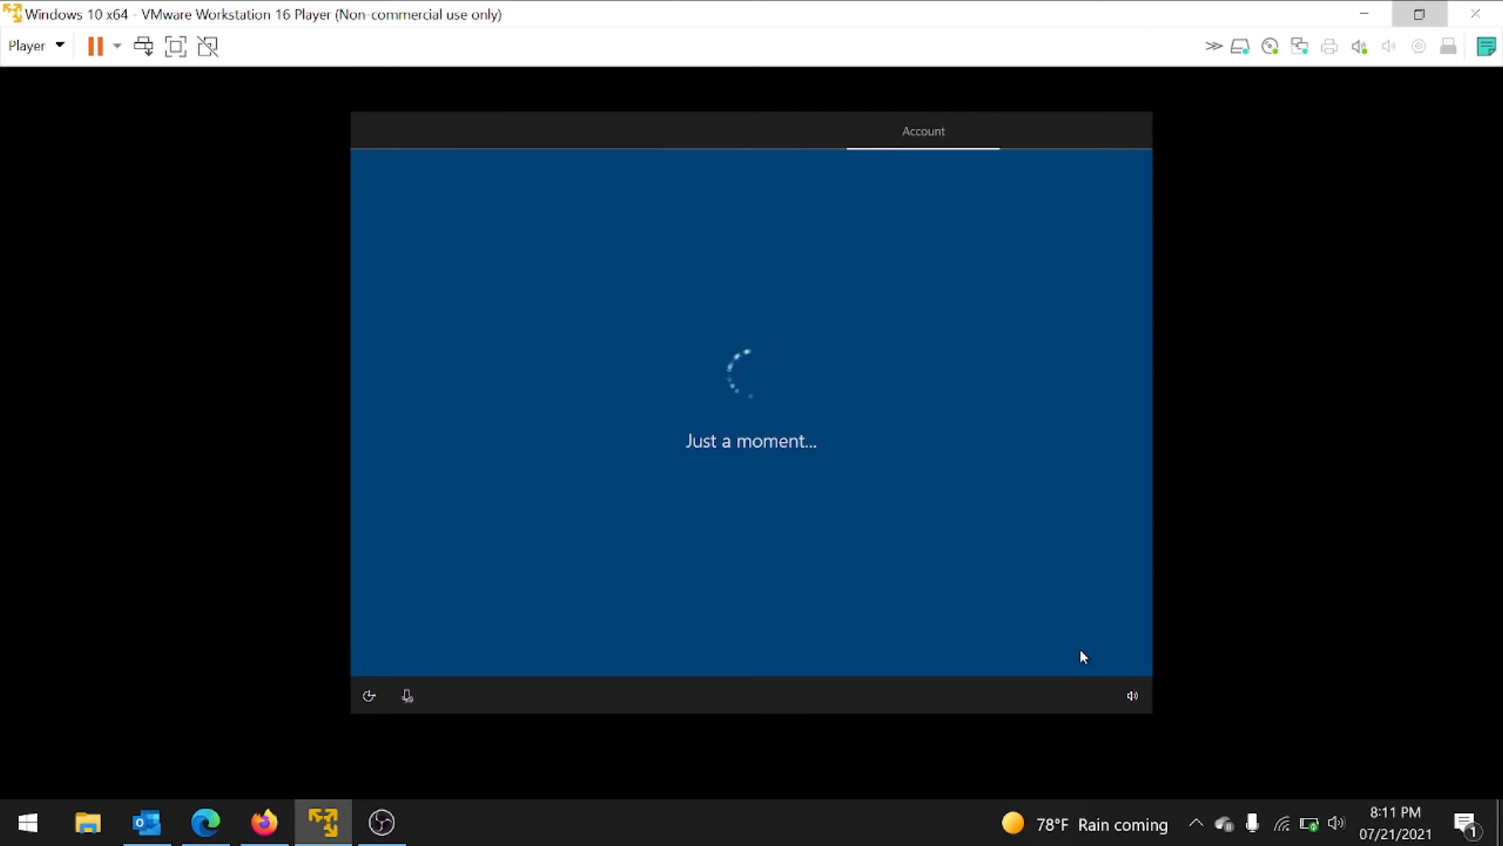
pyautogui.click(1080, 653)
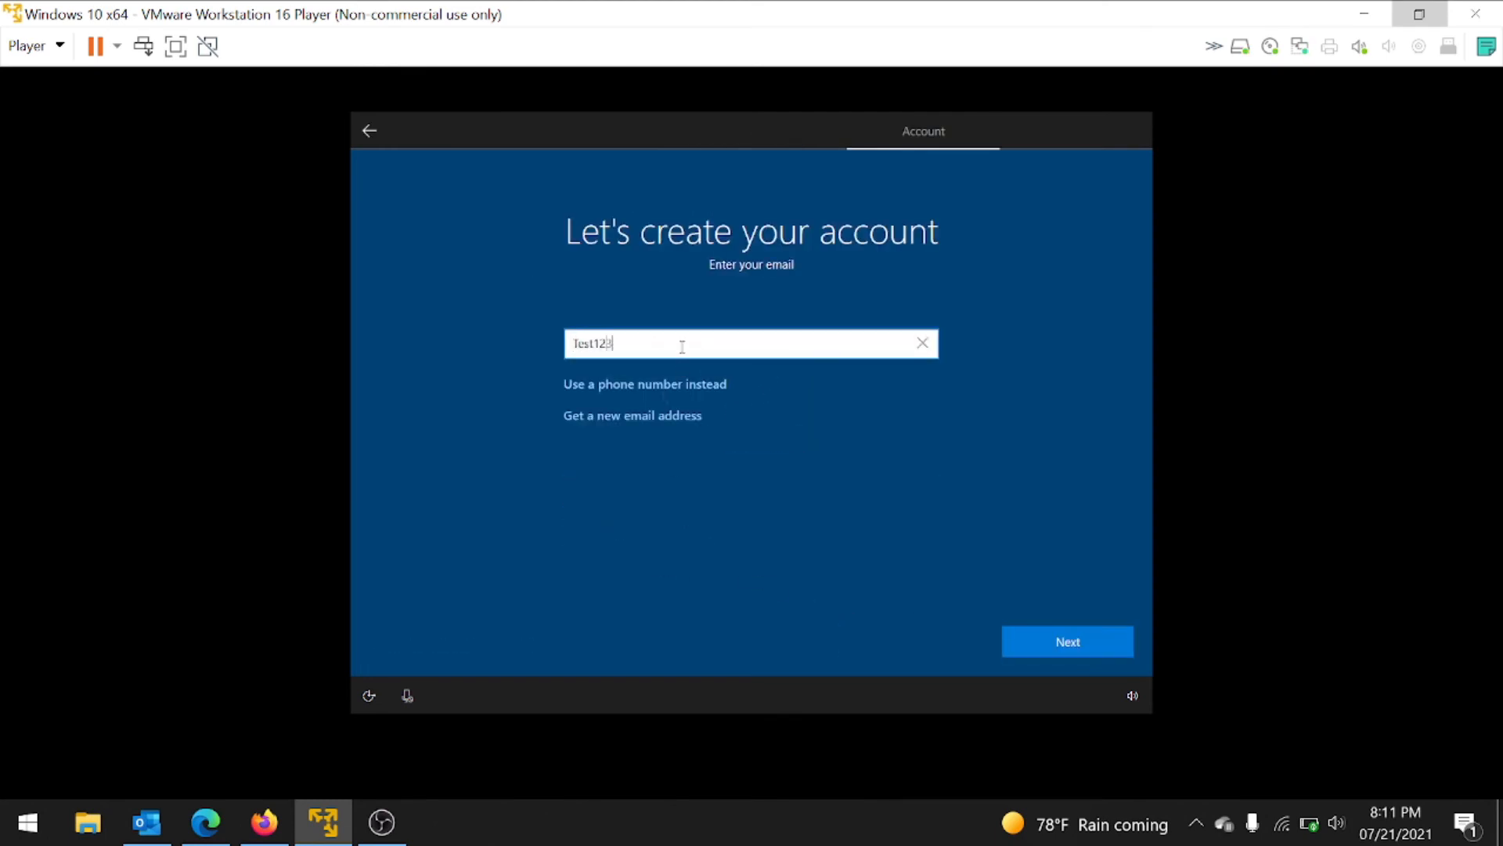
# Step: Enter the new account's email address, then set the account password
pyautogui.click(1098, 644)
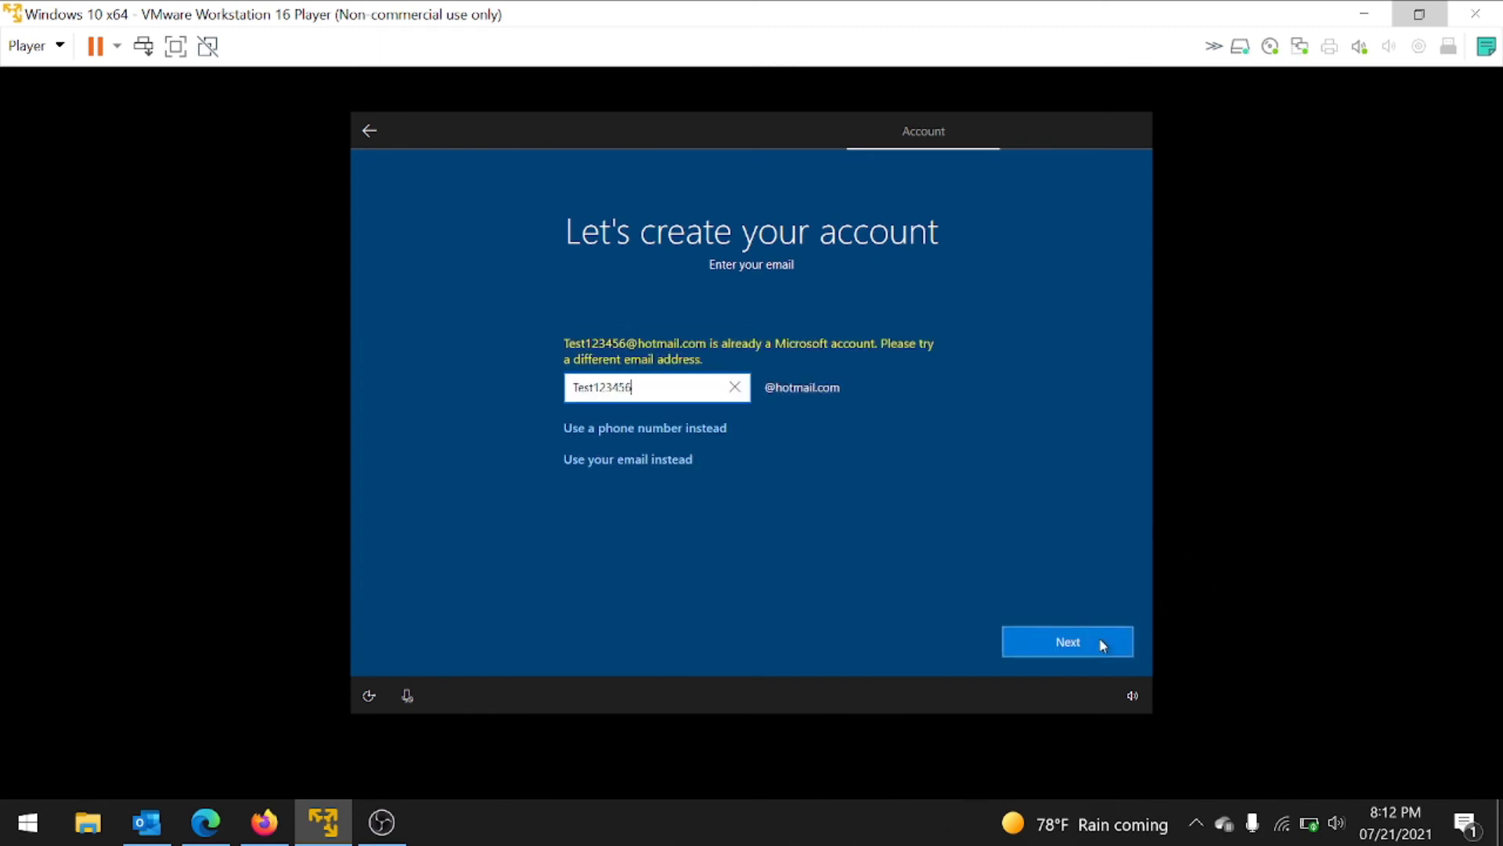
pyautogui.click(1092, 643)
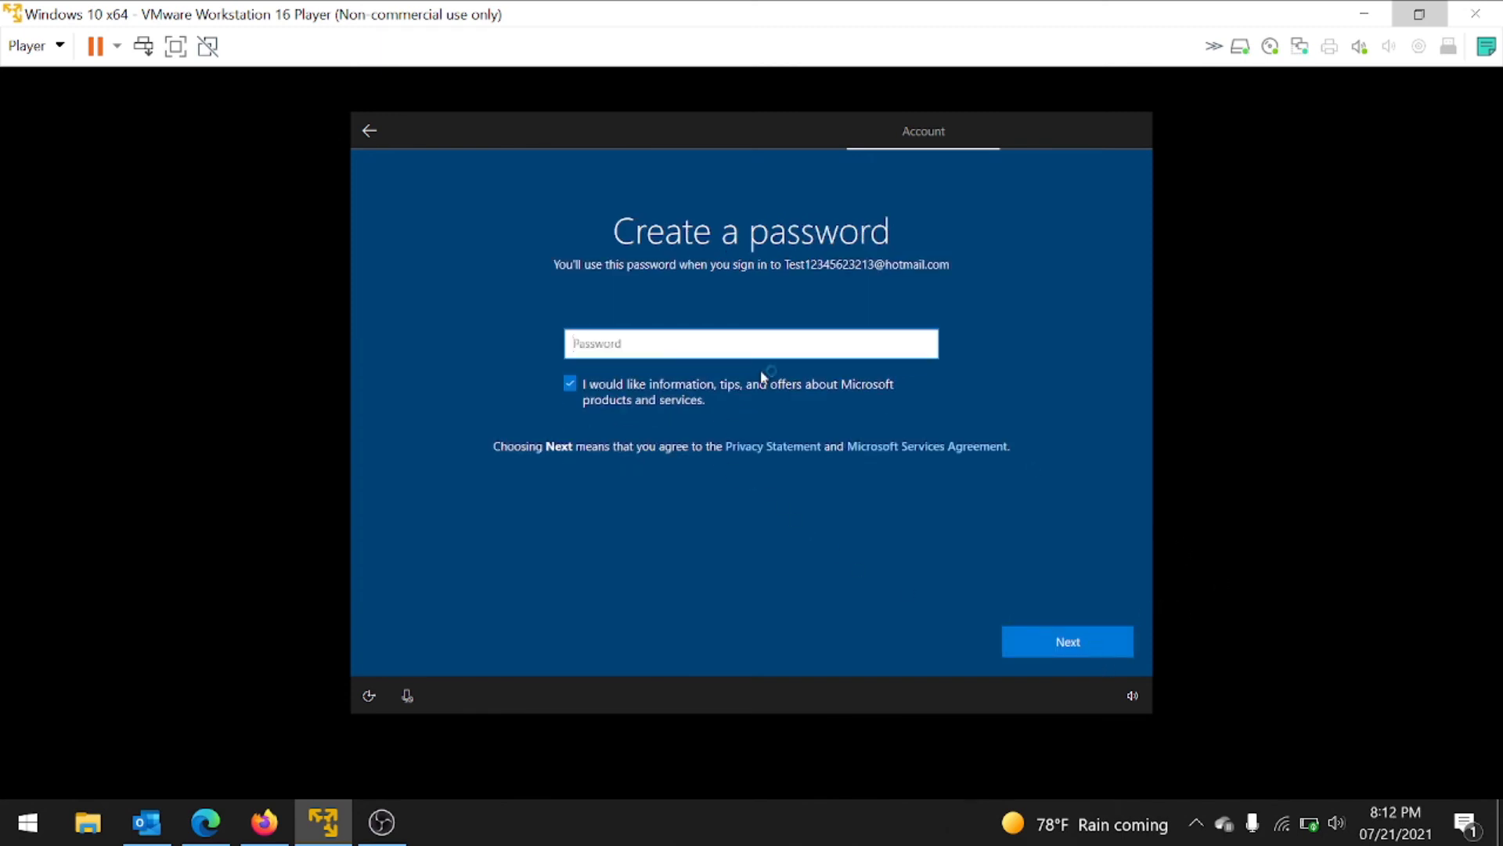
pyautogui.write('**********')
pyautogui.click(1027, 641)
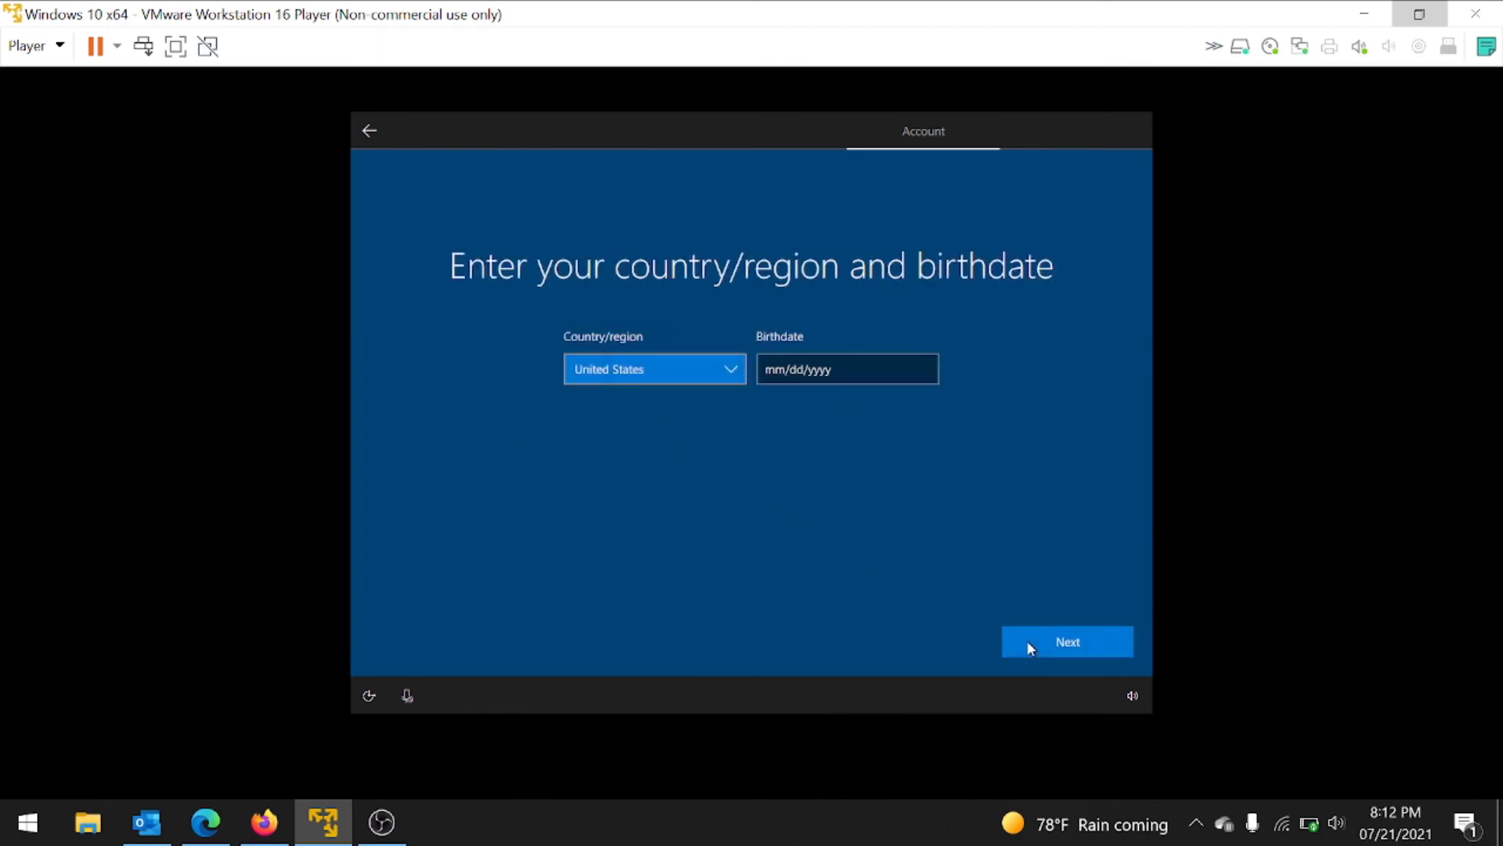
# Step: Set the account birthdate to 1/1/1950 in the date picker
pyautogui.click(809, 376)
pyautogui.scroll(6, 807, 415)
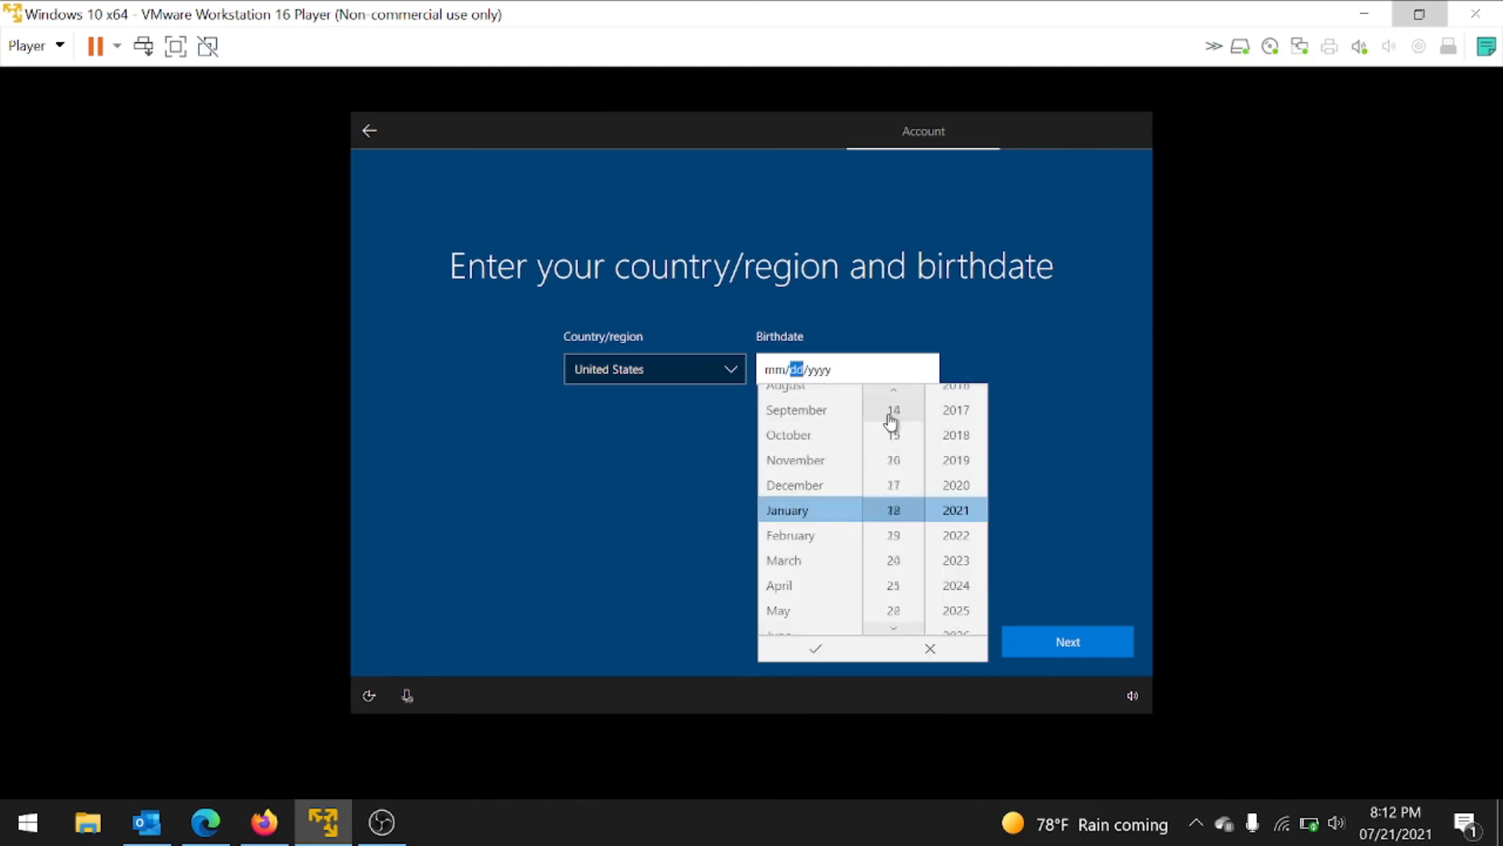
pyautogui.scroll(14, 897, 403)
pyautogui.scroll(7, 906, 407)
pyautogui.scroll(9, 964, 399)
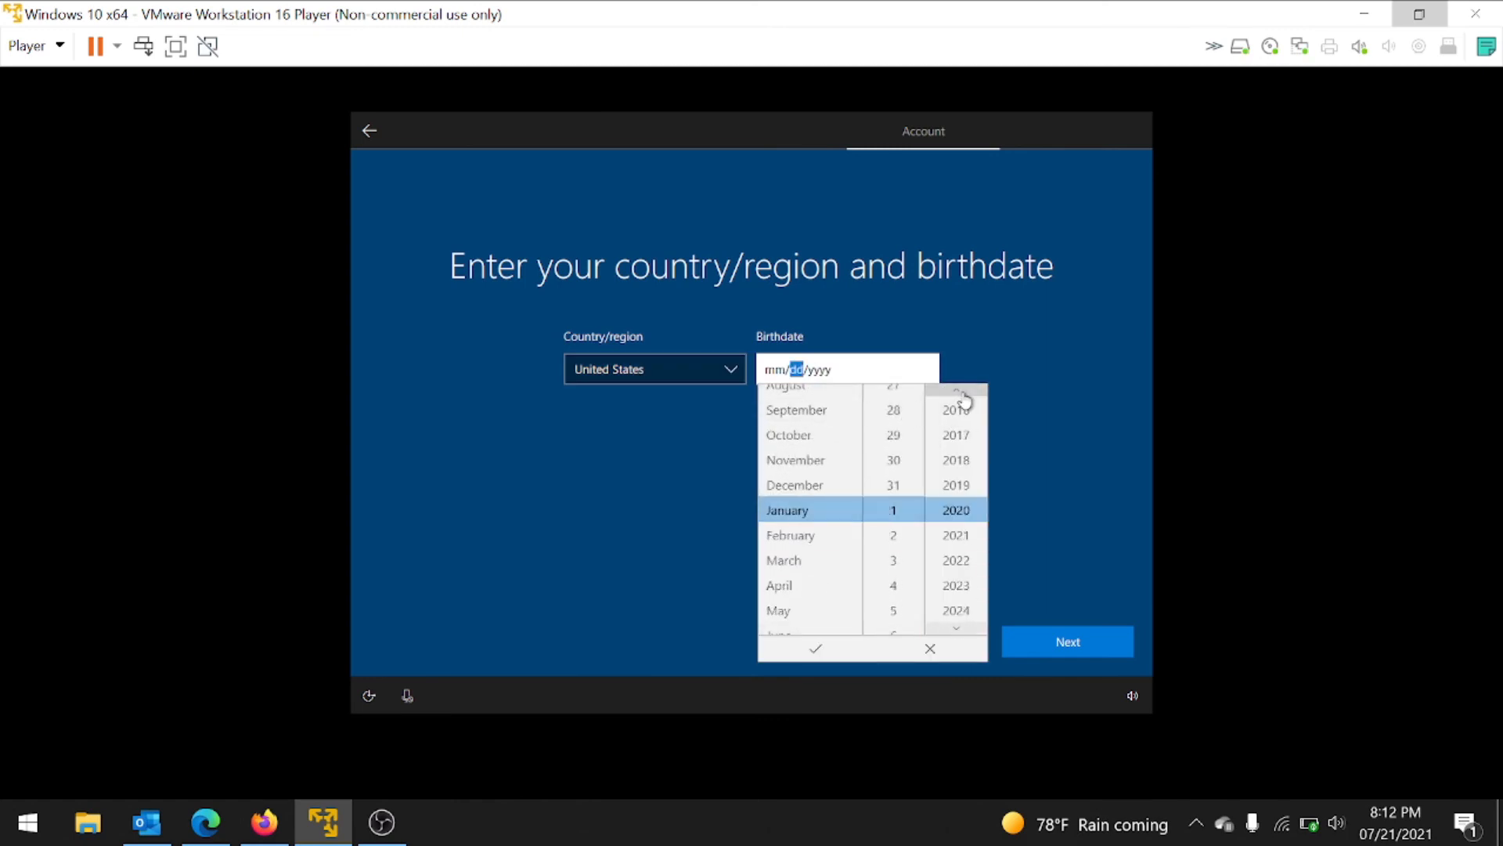
pyautogui.scroll(19, 964, 400)
pyautogui.scroll(19, 964, 401)
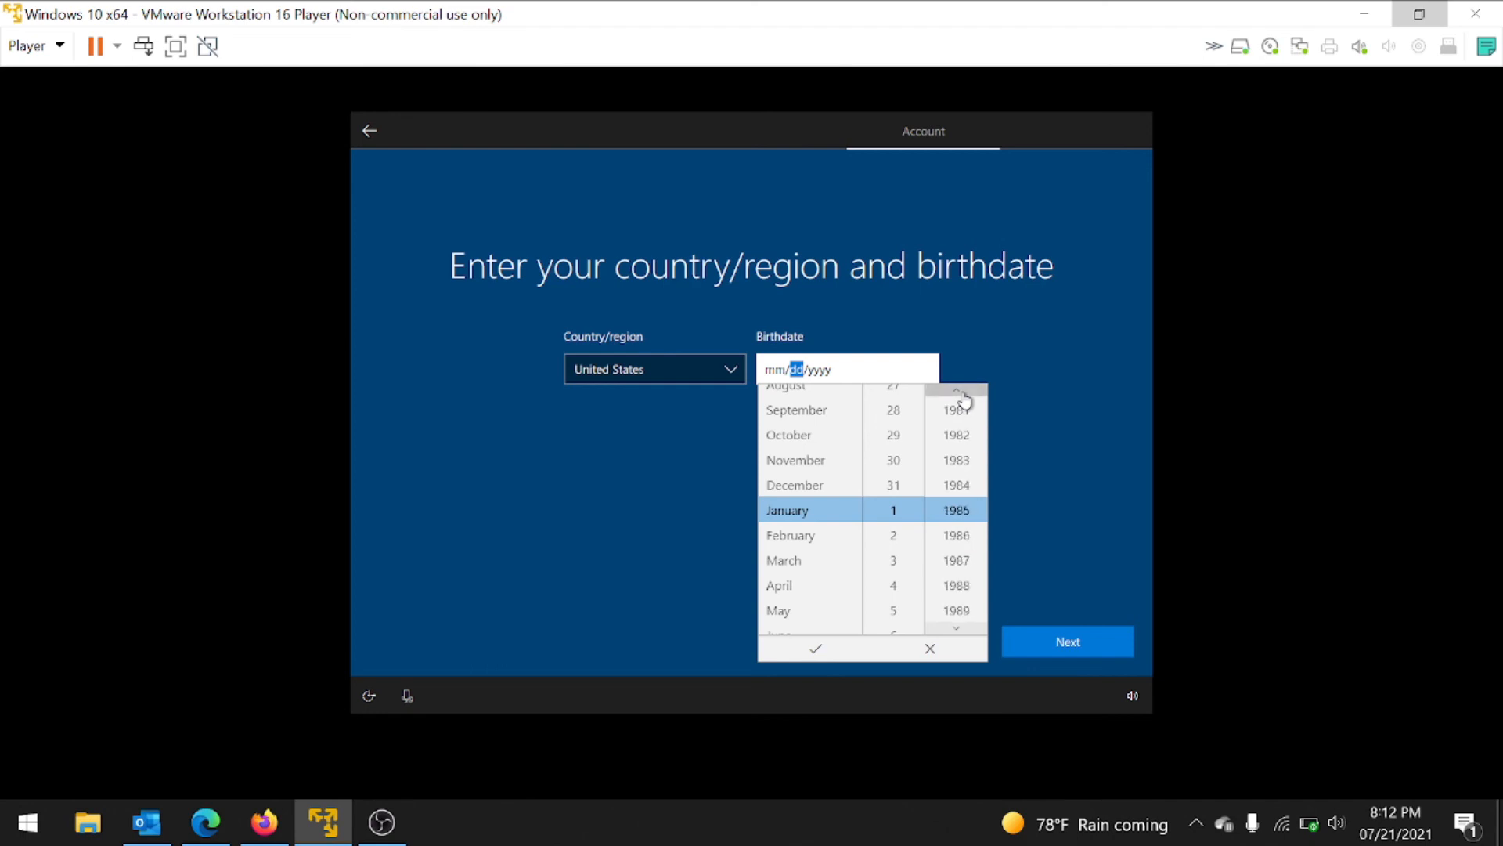
pyautogui.scroll(20, 964, 401)
pyautogui.click(815, 648)
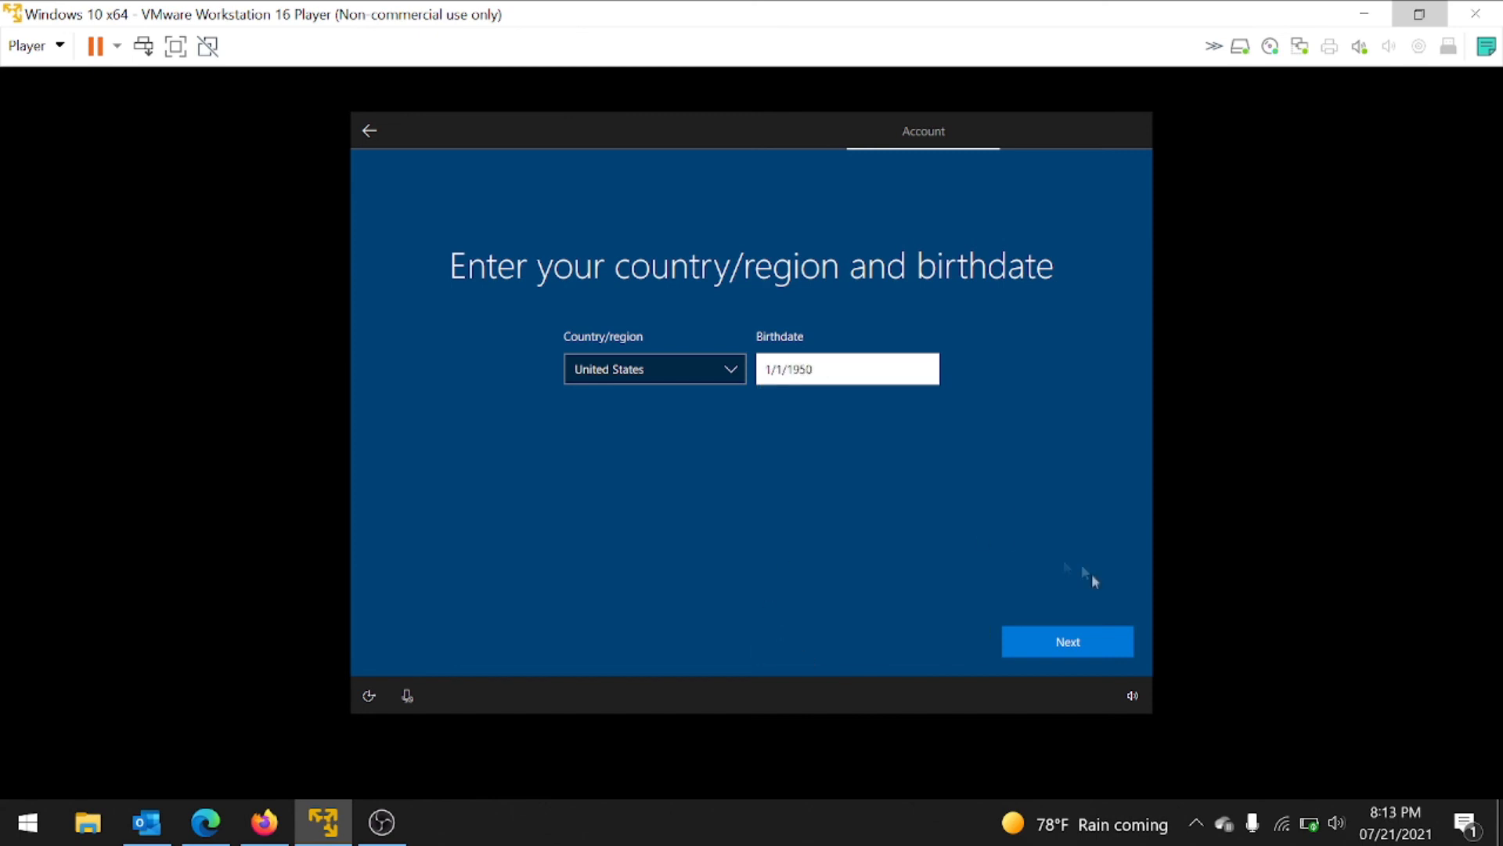
pyautogui.click(1070, 645)
# Step: Enter the security phone number, re-entering it after the first number was rejected
pyautogui.click(844, 377)
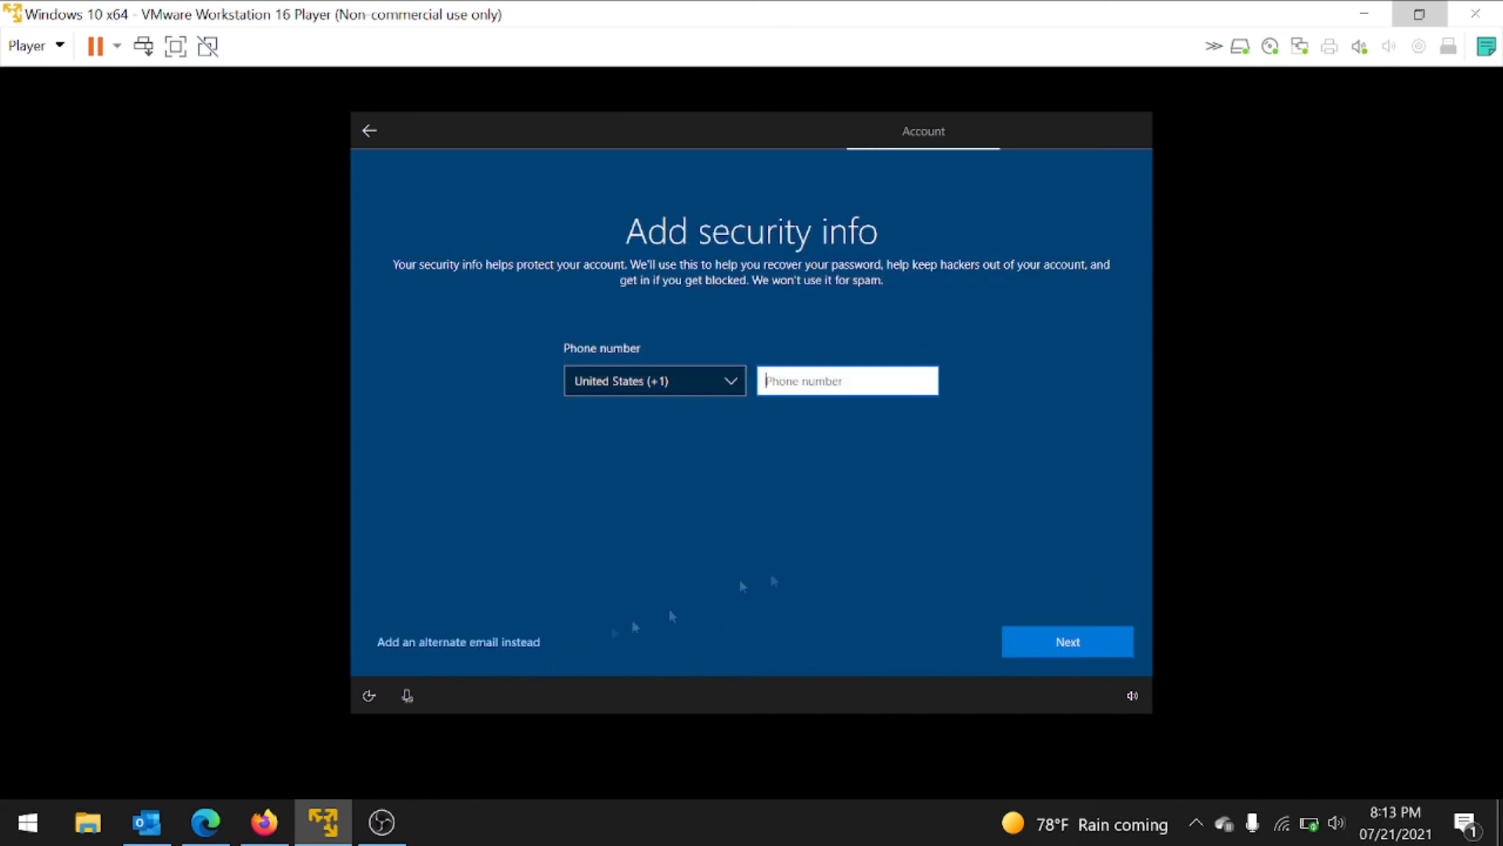
pyautogui.write('373838383838383')
pyautogui.click(1086, 649)
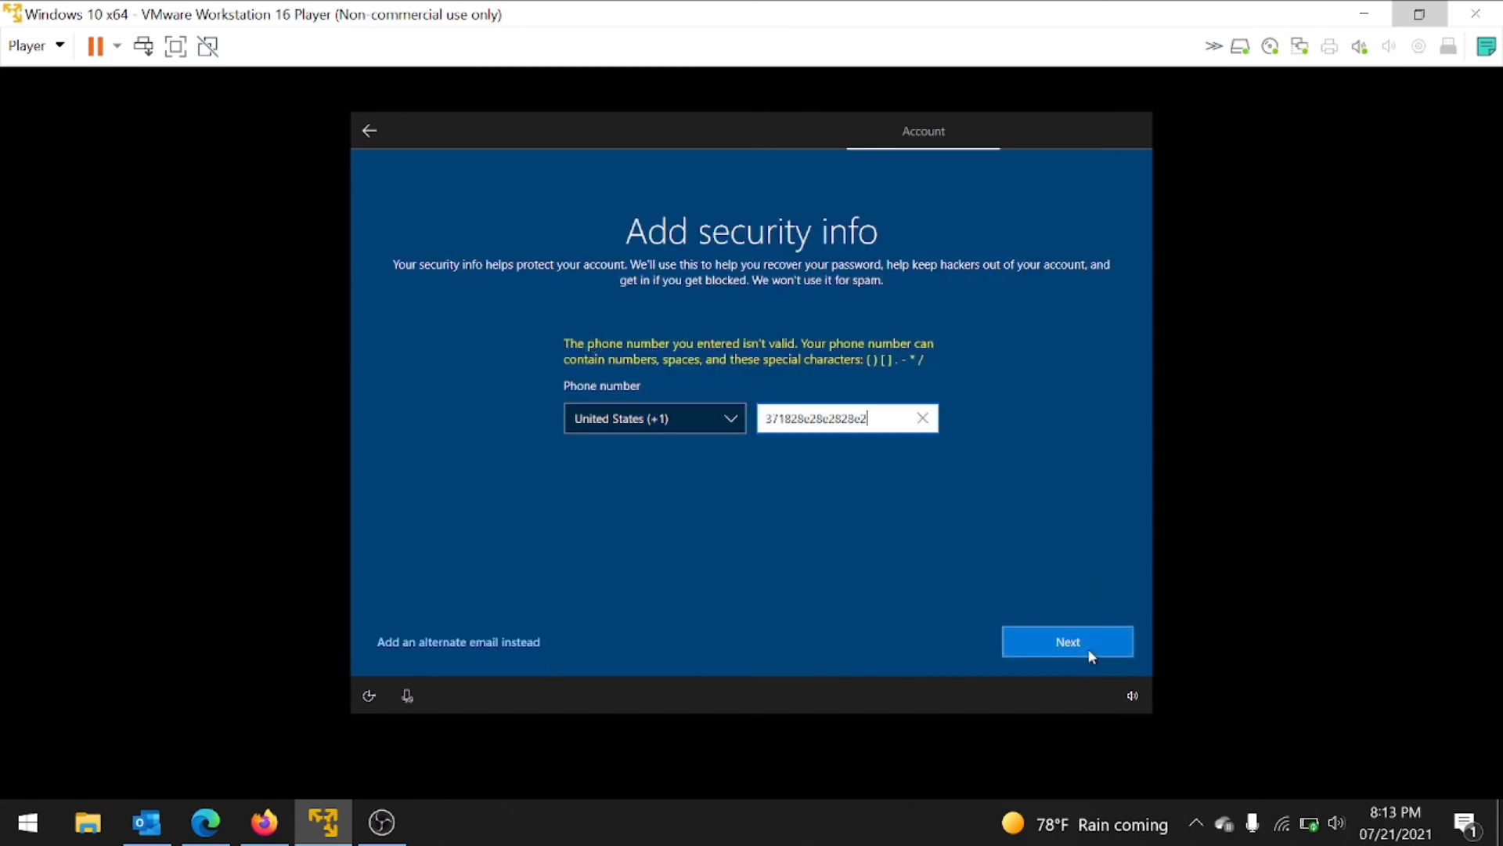
pyautogui.hotkey('ctrl', 'a')
pyautogui.press('BackSpace')
pyautogui.write('68')
pyautogui.press('BackSpace')
pyautogui.press('BackSpace')
pyautogui.write('12345678910')
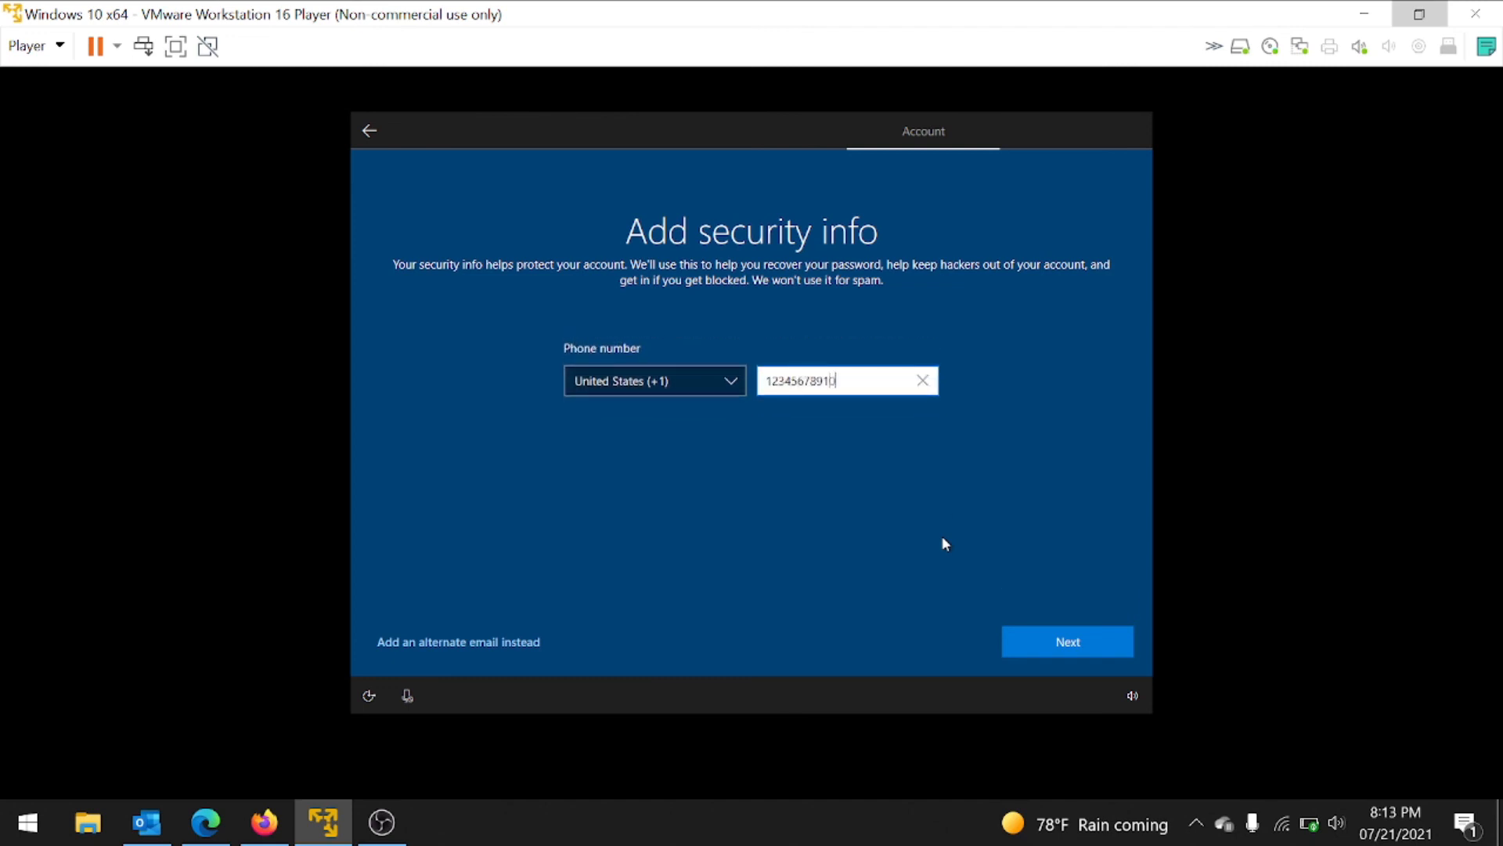
pyautogui.click(1088, 637)
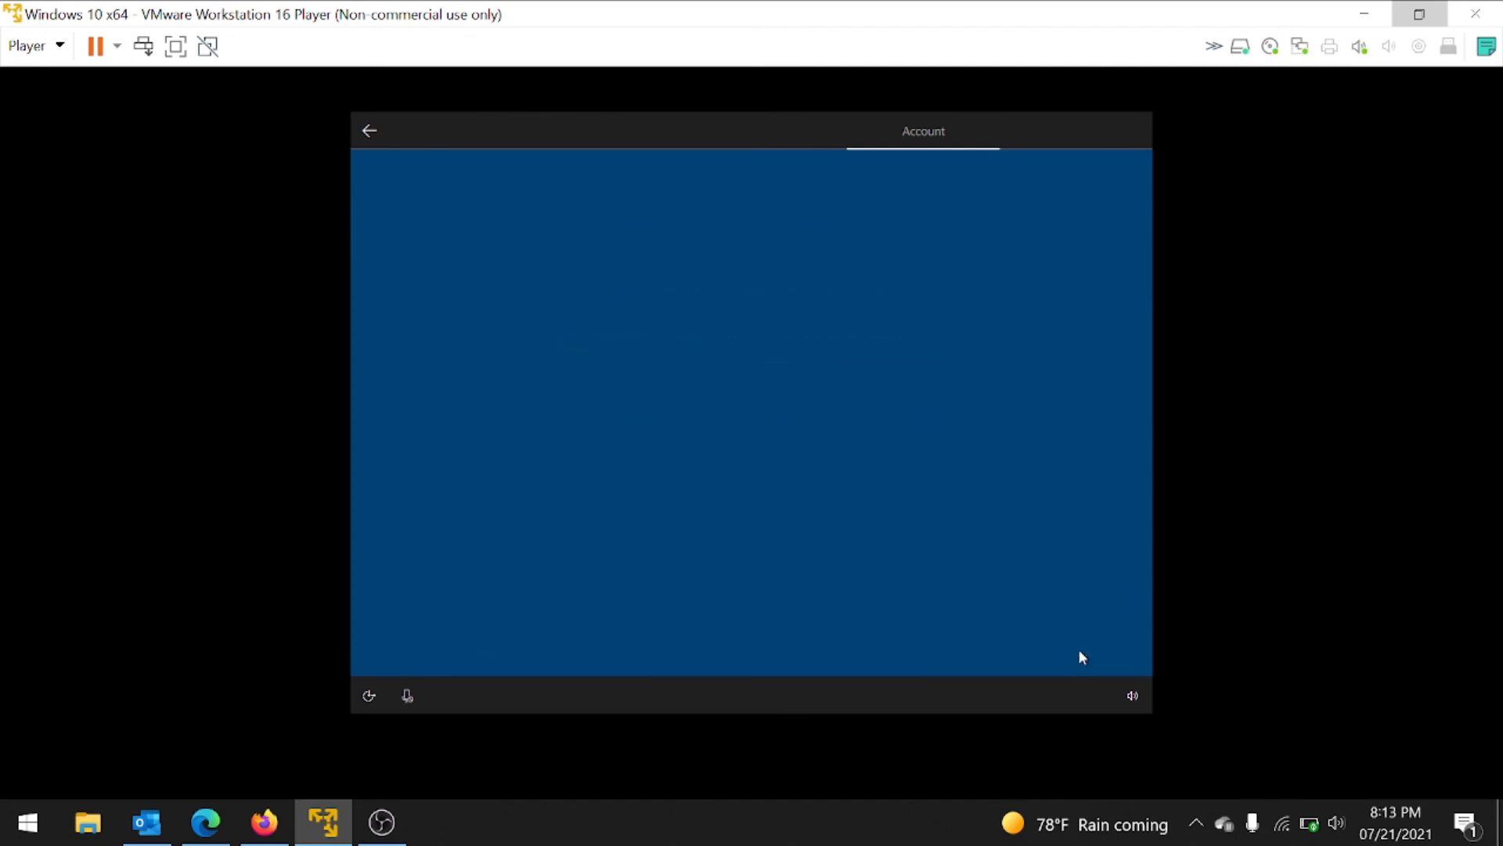
# Step: Create a sign-in PIN and confirm it
pyautogui.click(1080, 649)
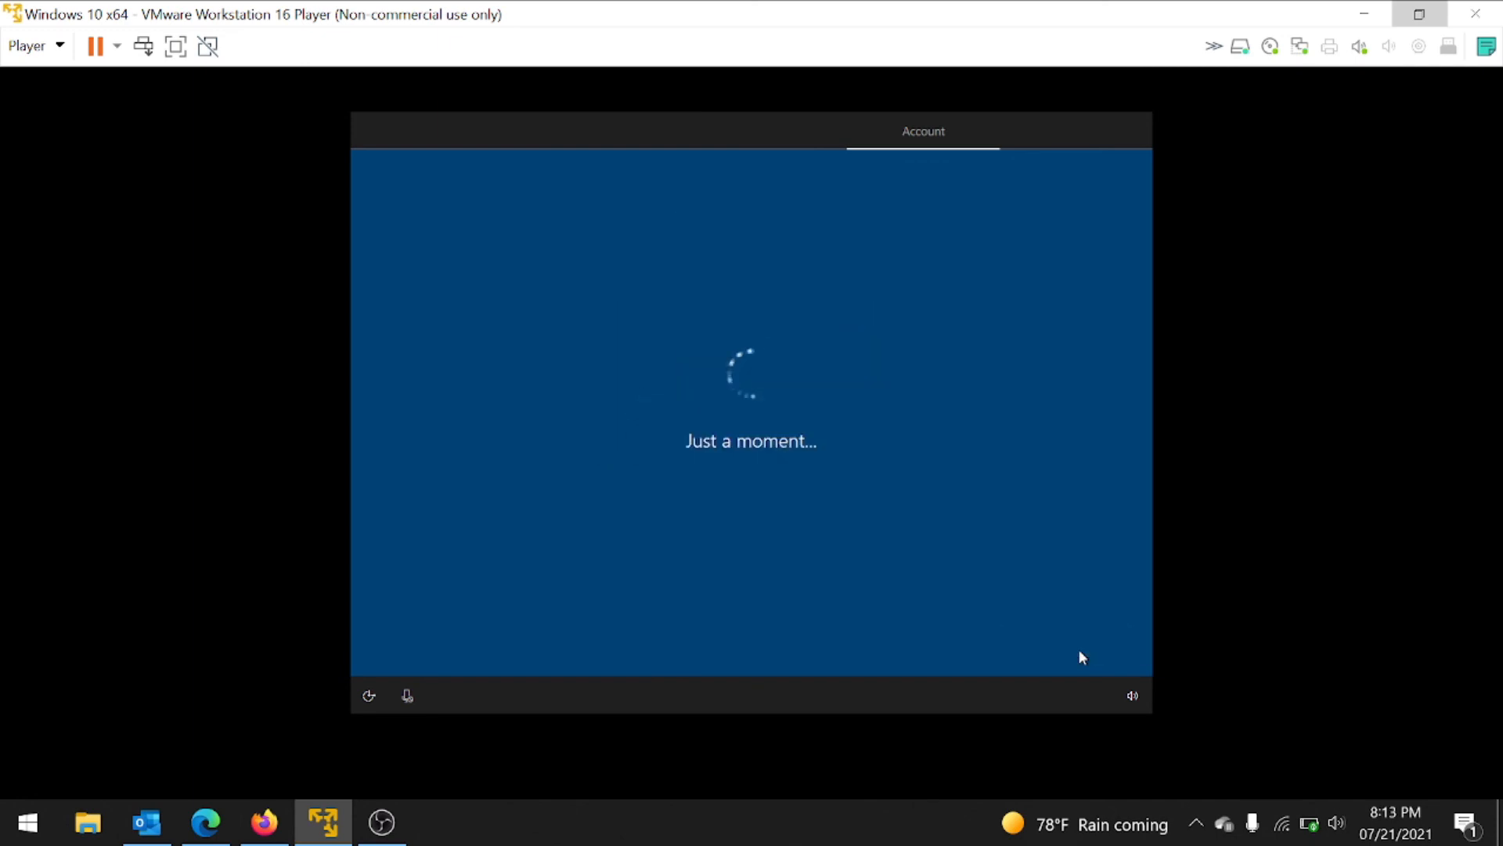
pyautogui.press('Tab')
pyautogui.click(665, 514)
# Step: Accept privacy settings, skip phone linking, save files only to this PC, and decline Microsoft 365 and Cortana
pyautogui.click(1069, 640)
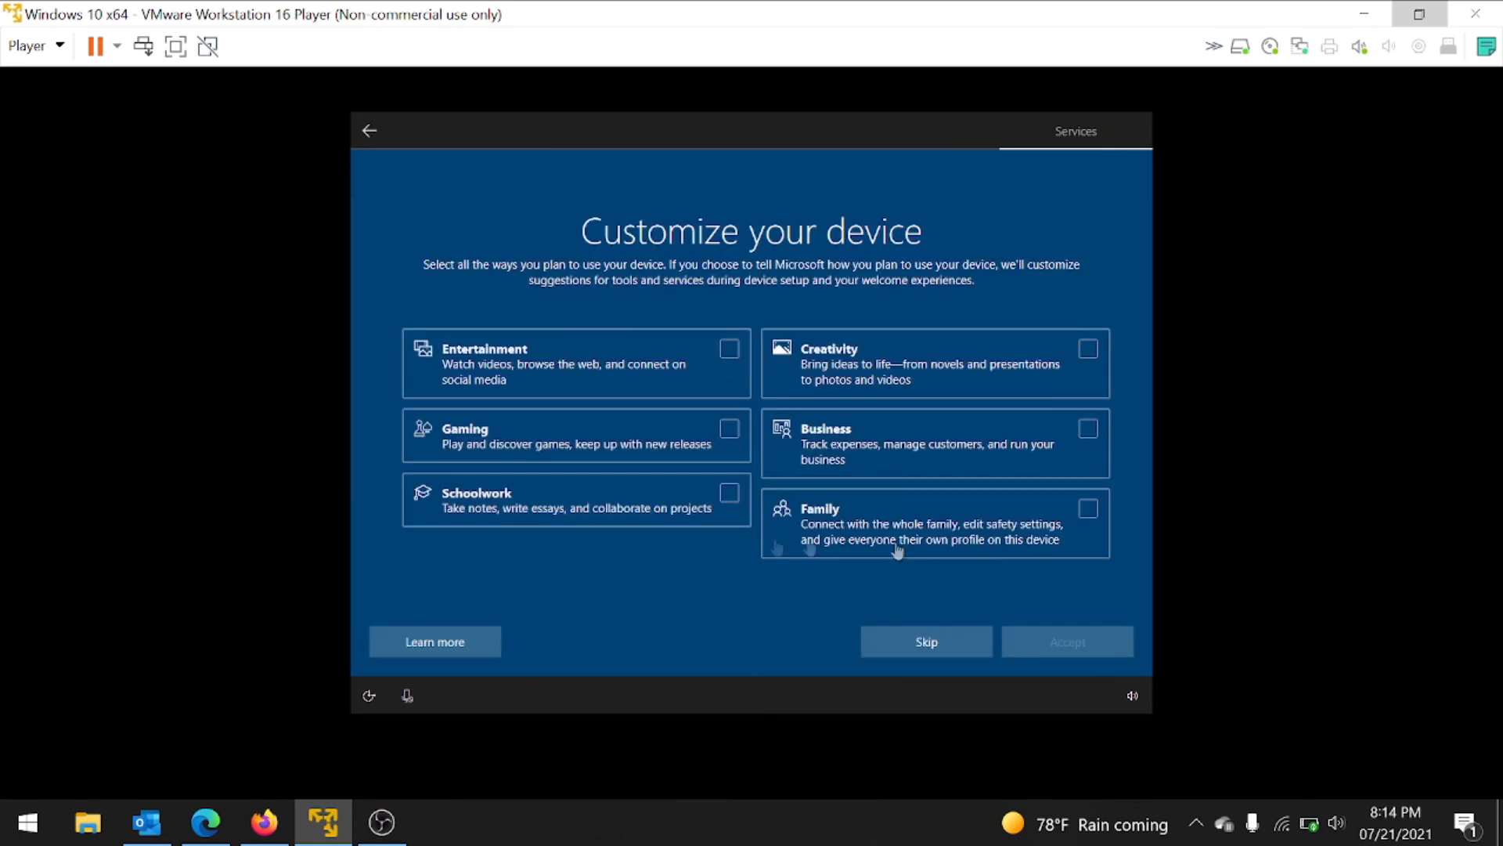
pyautogui.click(896, 640)
pyautogui.click(1038, 653)
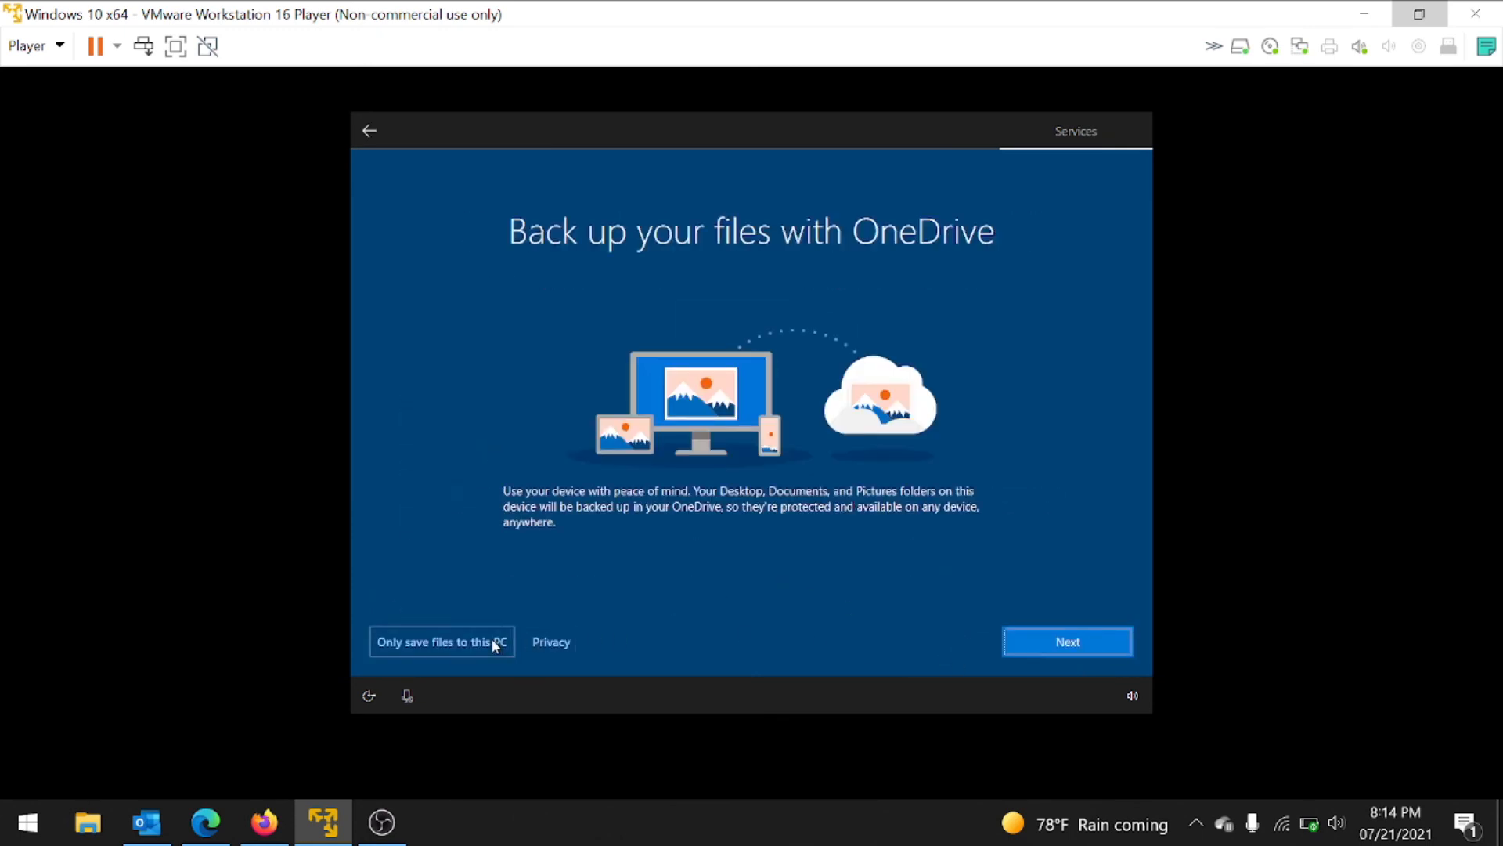
pyautogui.click(497, 642)
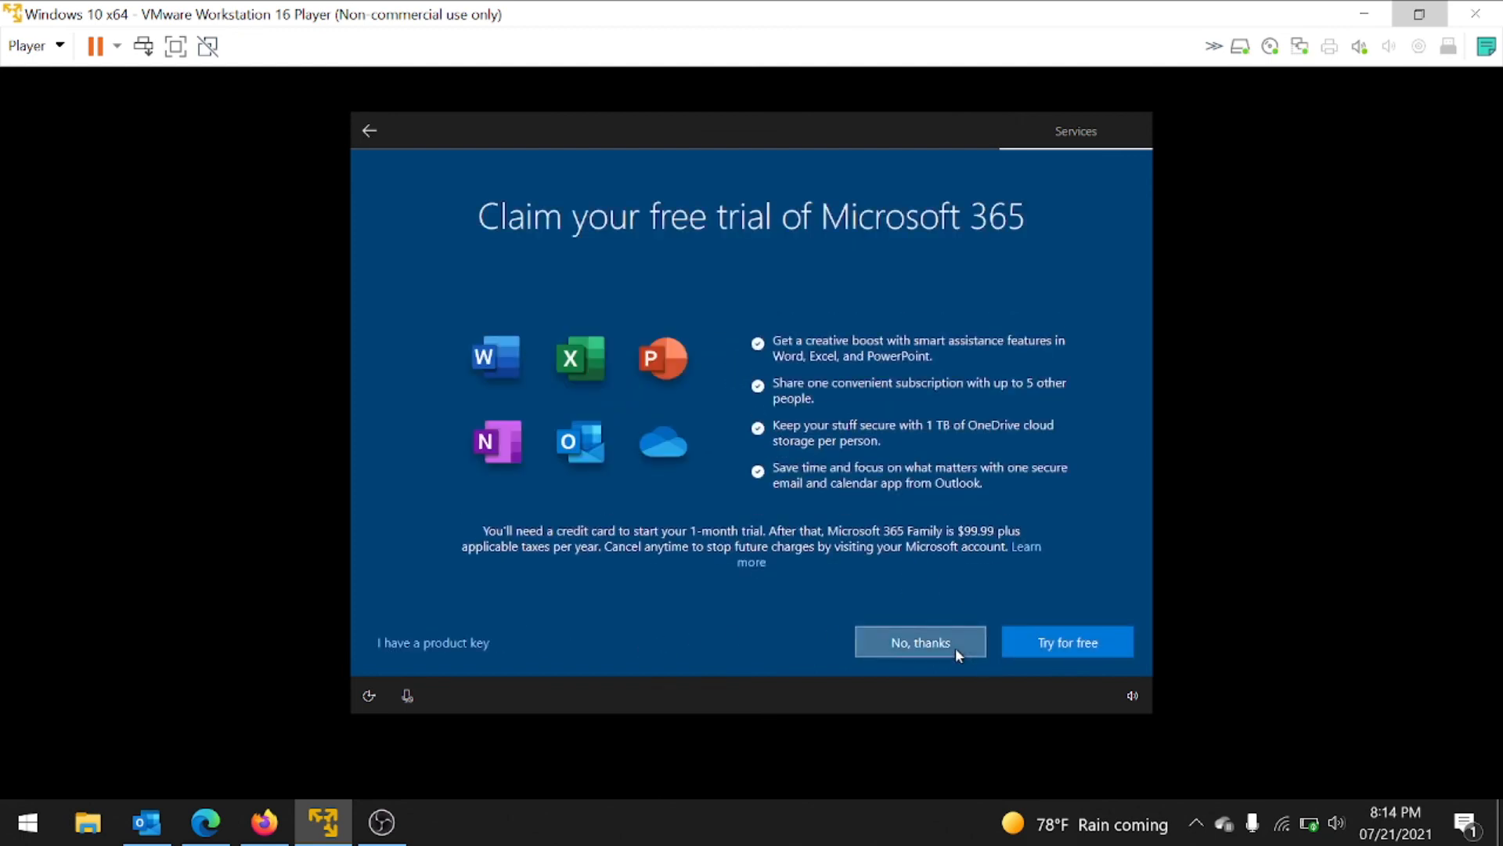
pyautogui.click(955, 647)
pyautogui.click(953, 634)
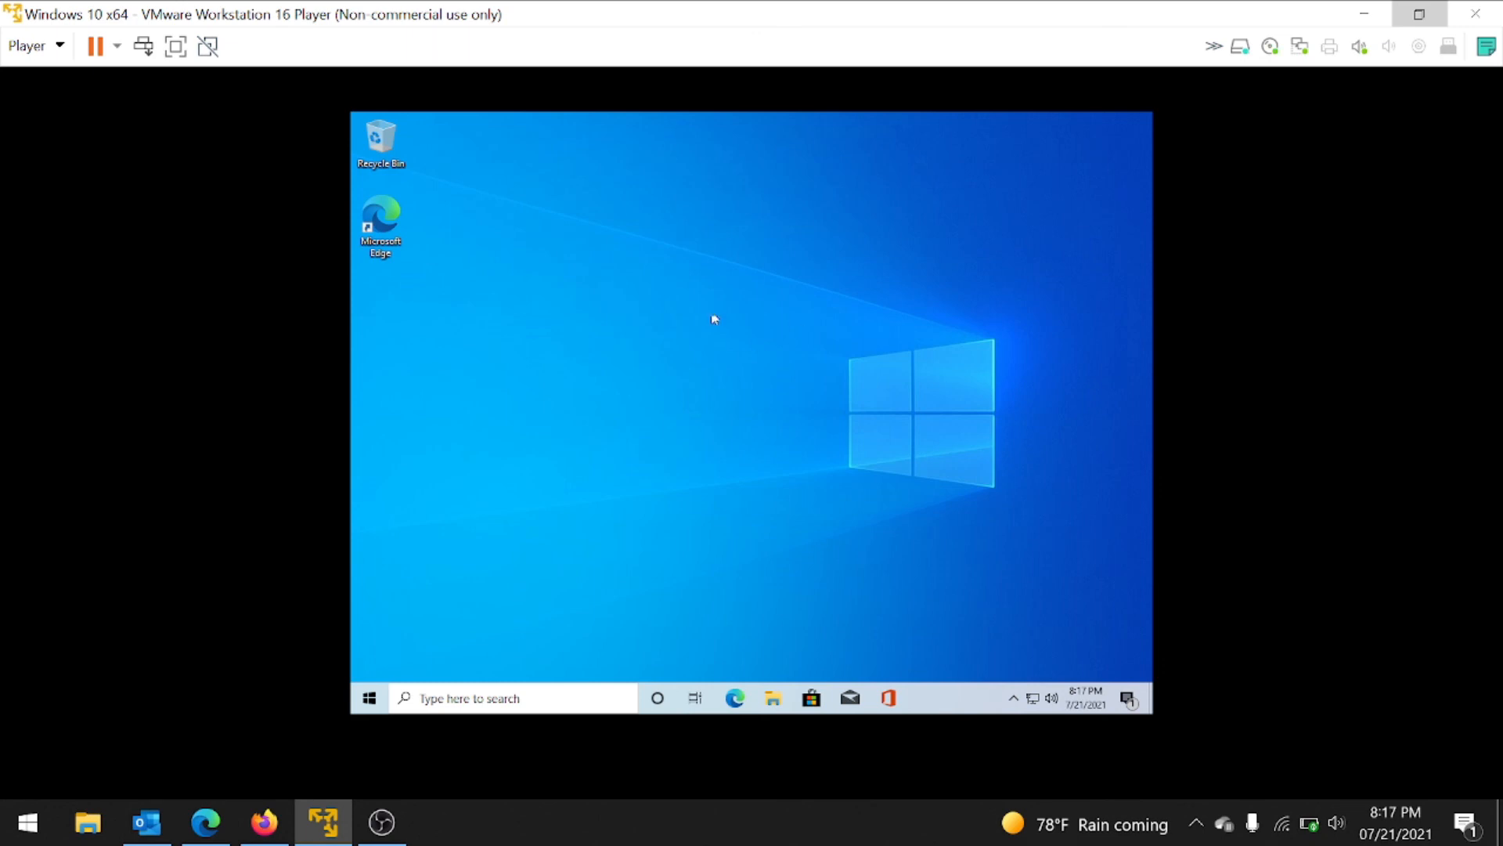
pyautogui.click(735, 698)
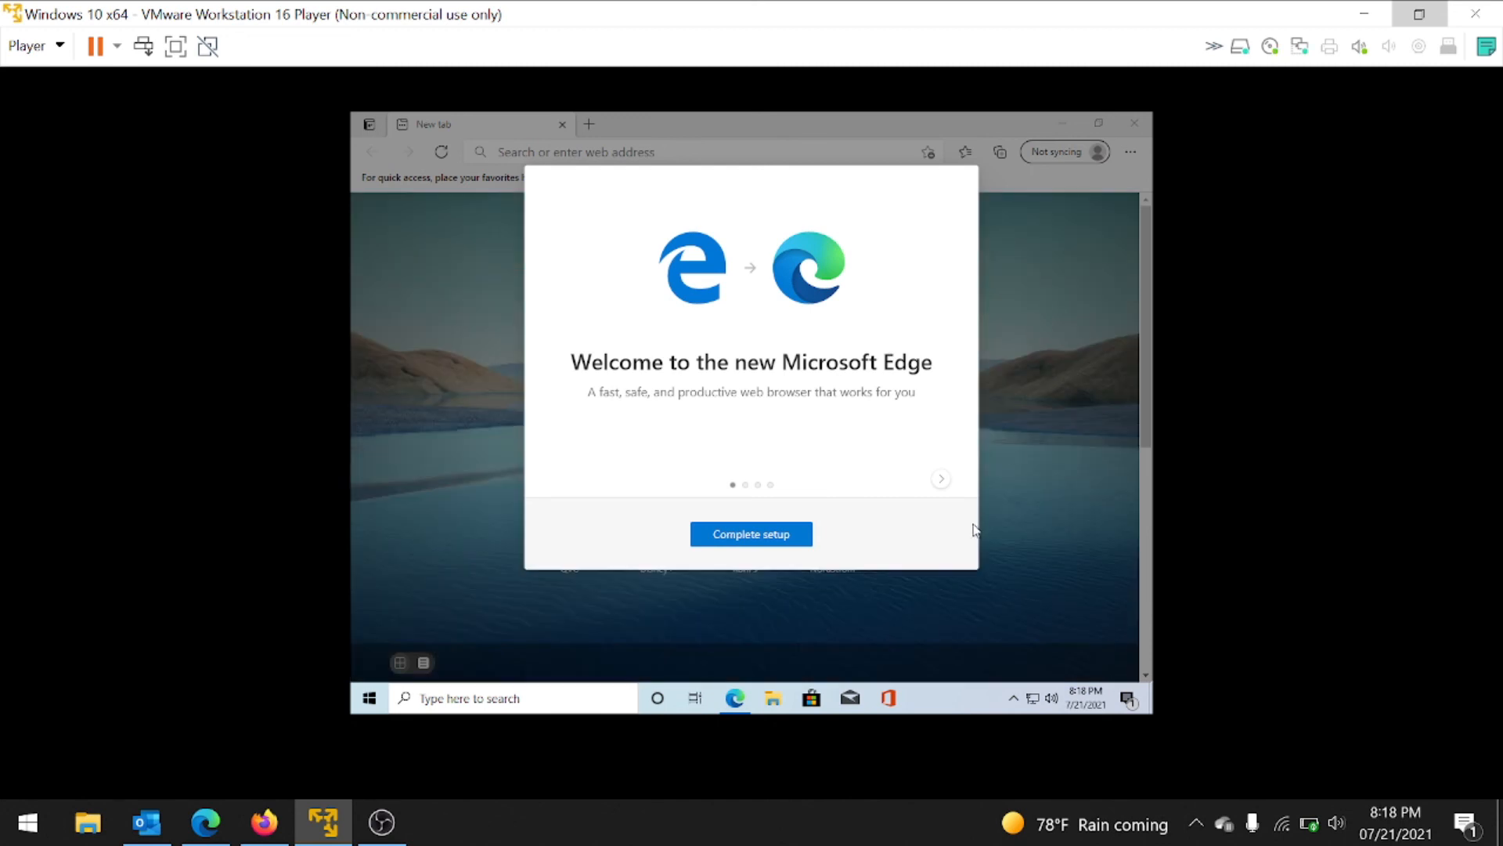
pyautogui.click(789, 537)
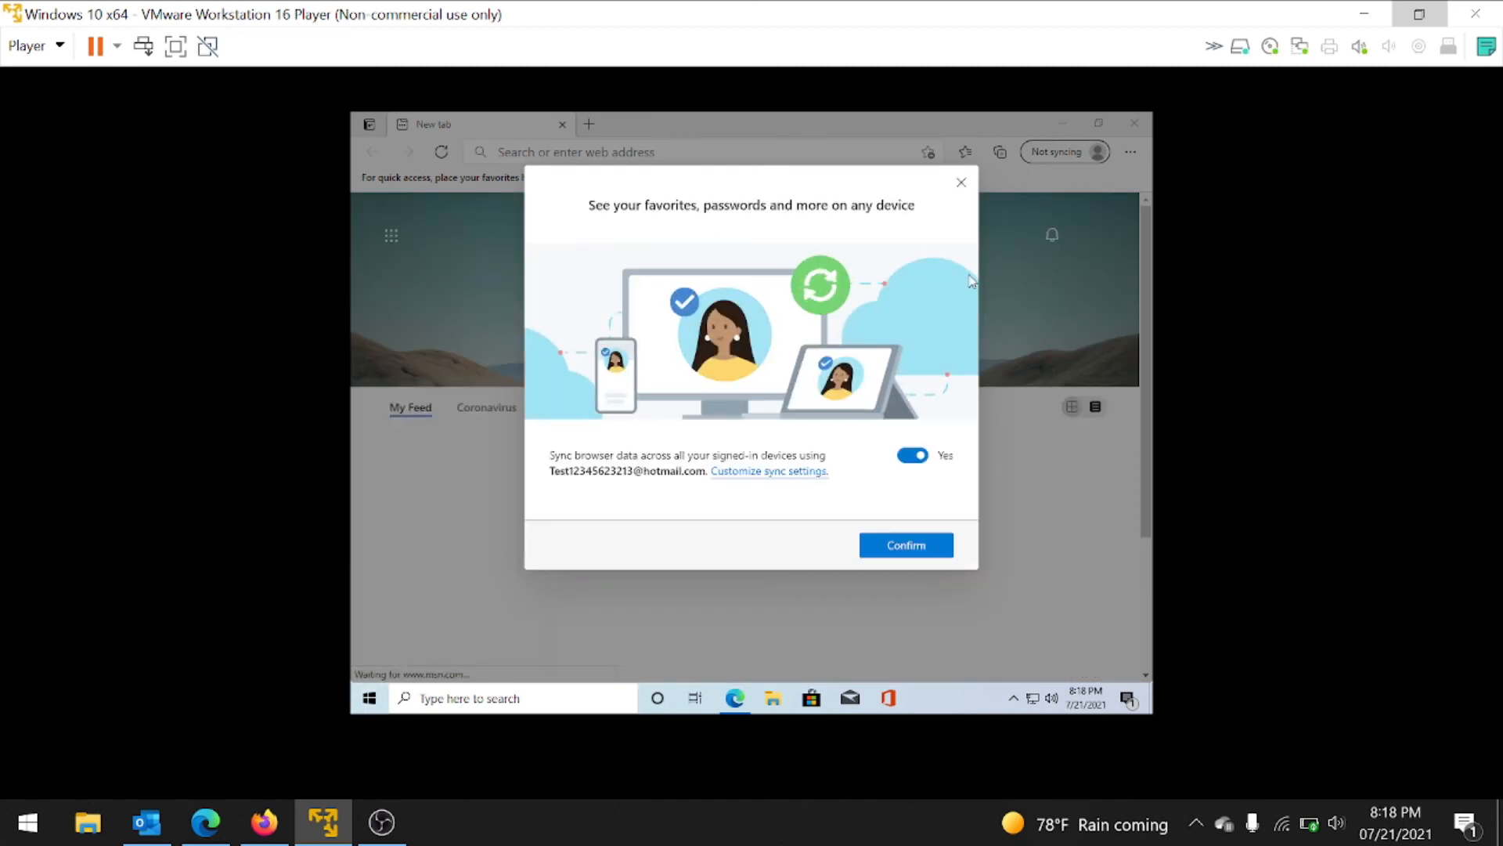
pyautogui.click(961, 183)
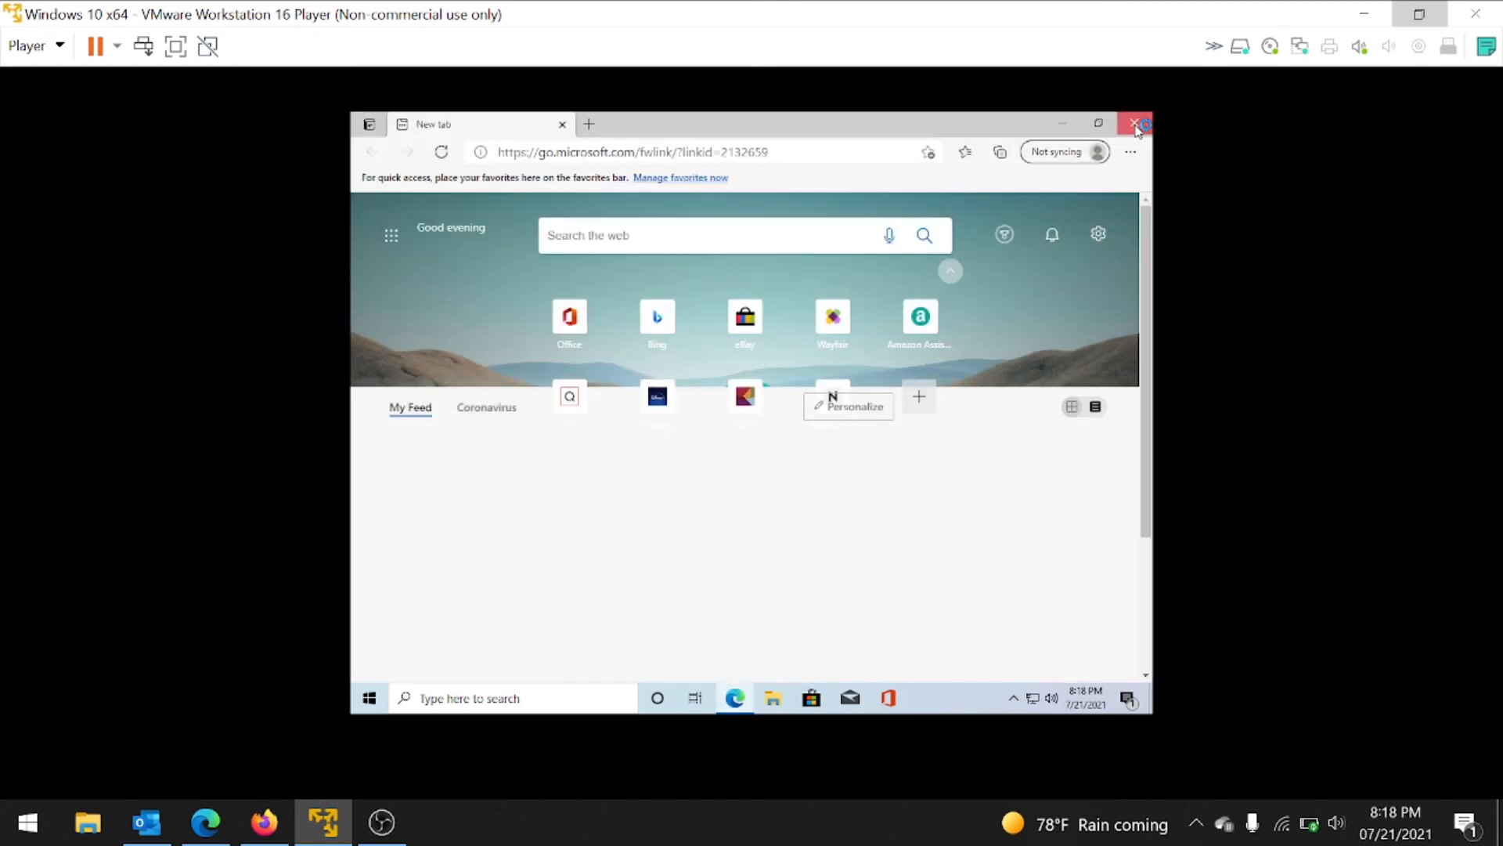
pyautogui.click(1136, 125)
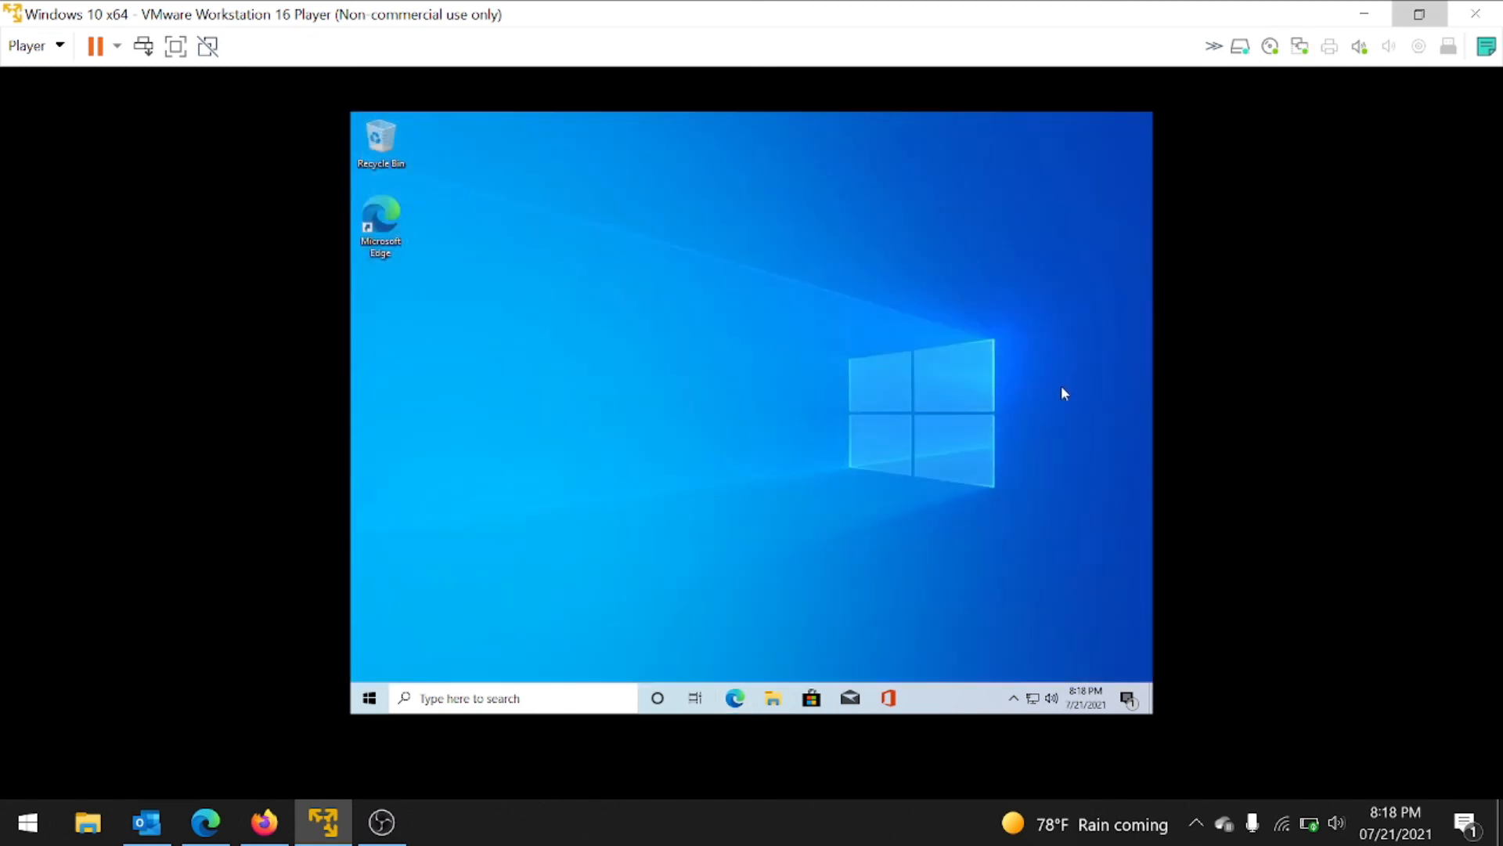